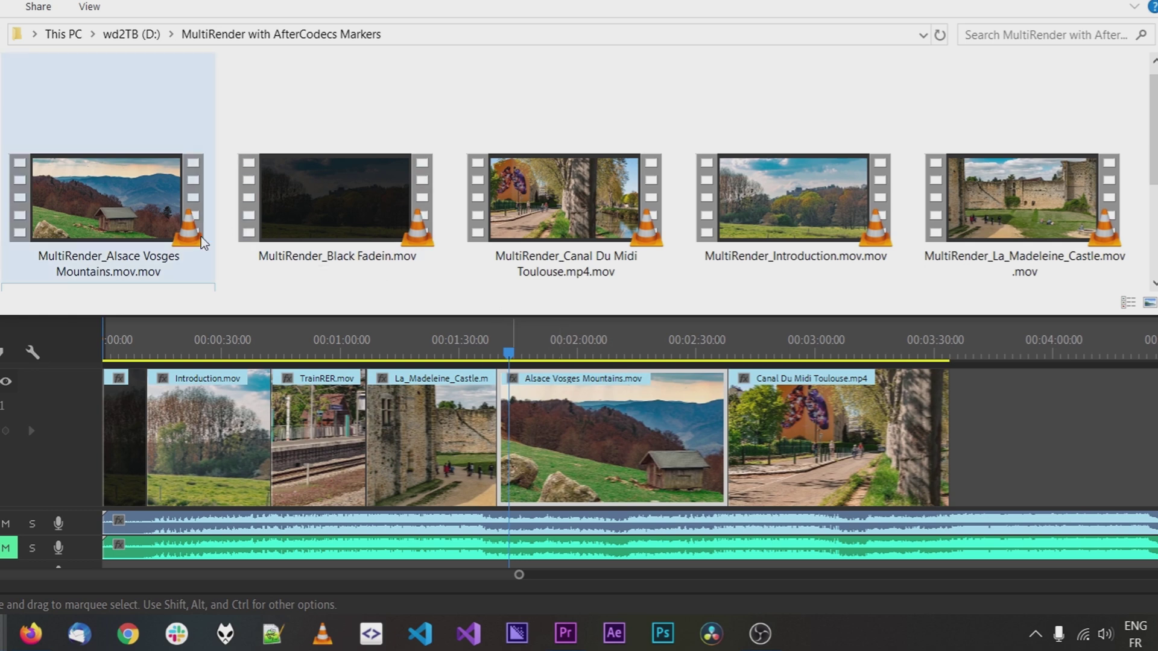
In Premiere Pro, nest the Introduction.mov clip as a sequence named "_Nested Sequence Introduction".
{"action": "mouse_move", "coordinate": [200, 237]}
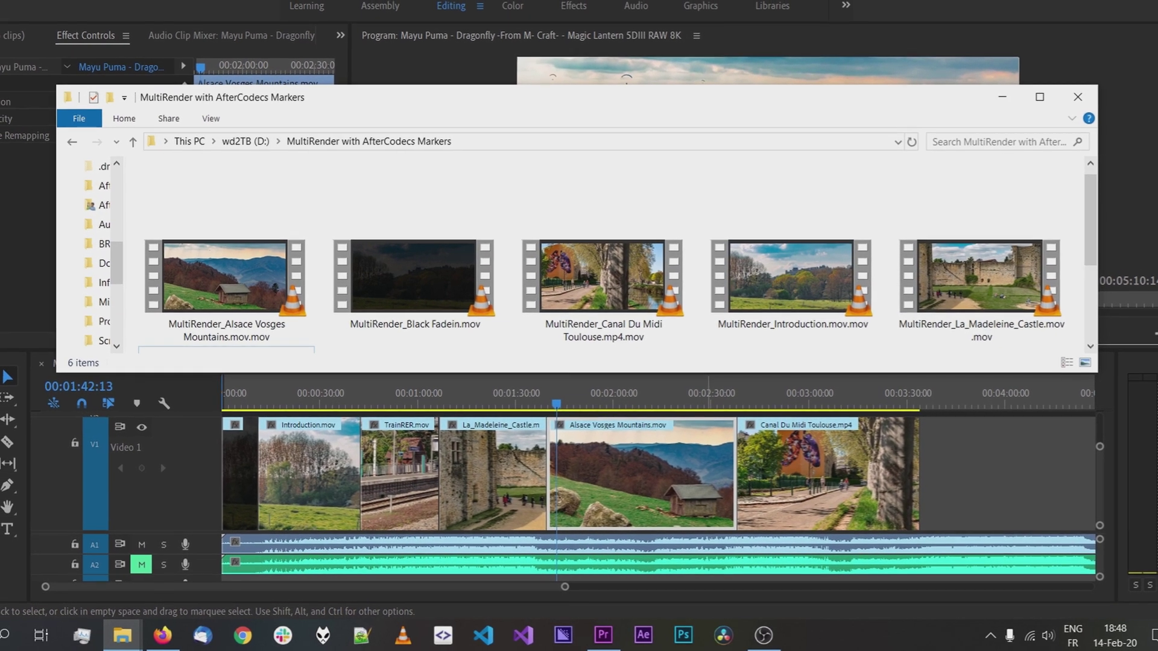
{"action": "left_click", "coordinate": [630, 434]}
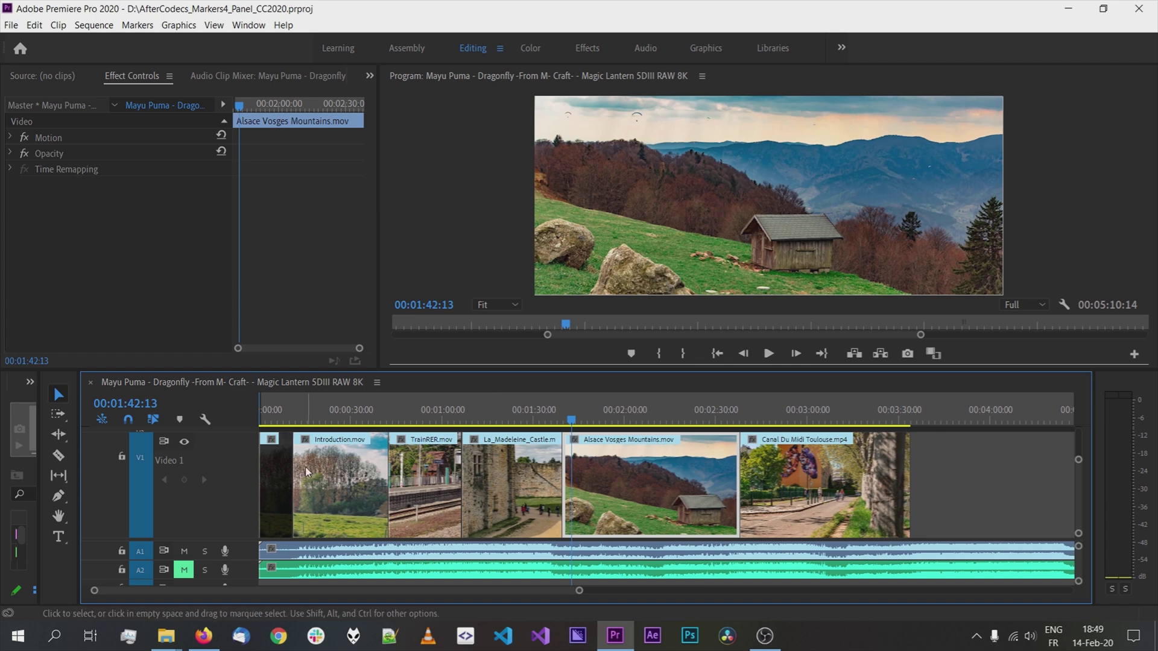
{"action": "left_click", "coordinate": [323, 470]}
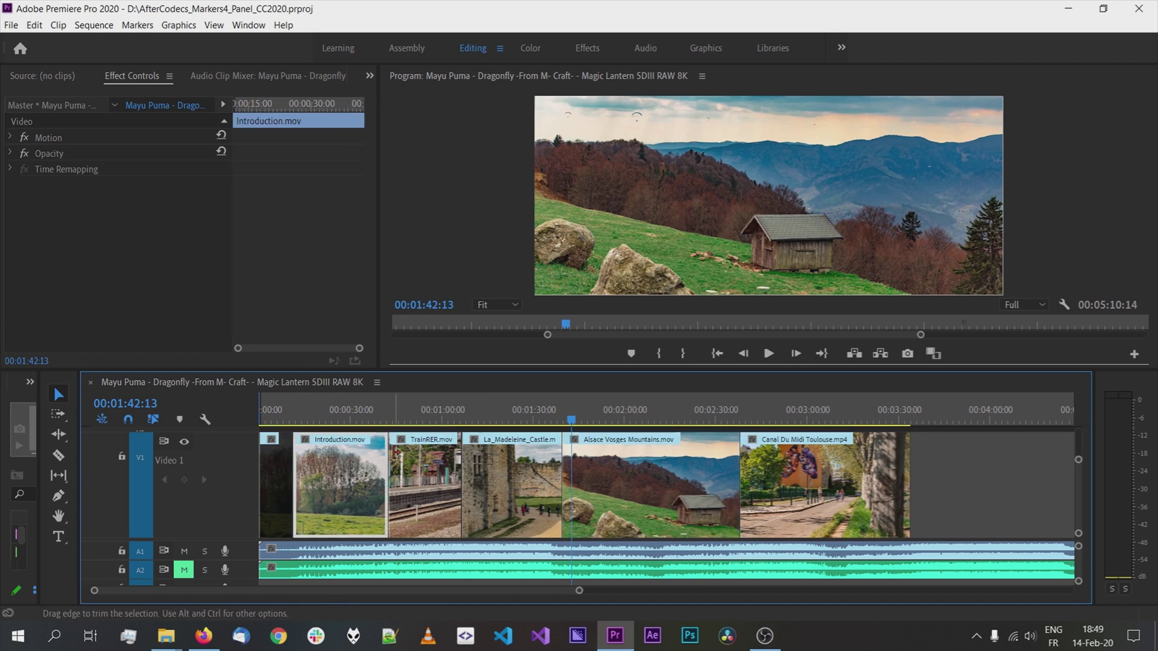
{"action": "right_click", "coordinate": [354, 471]}
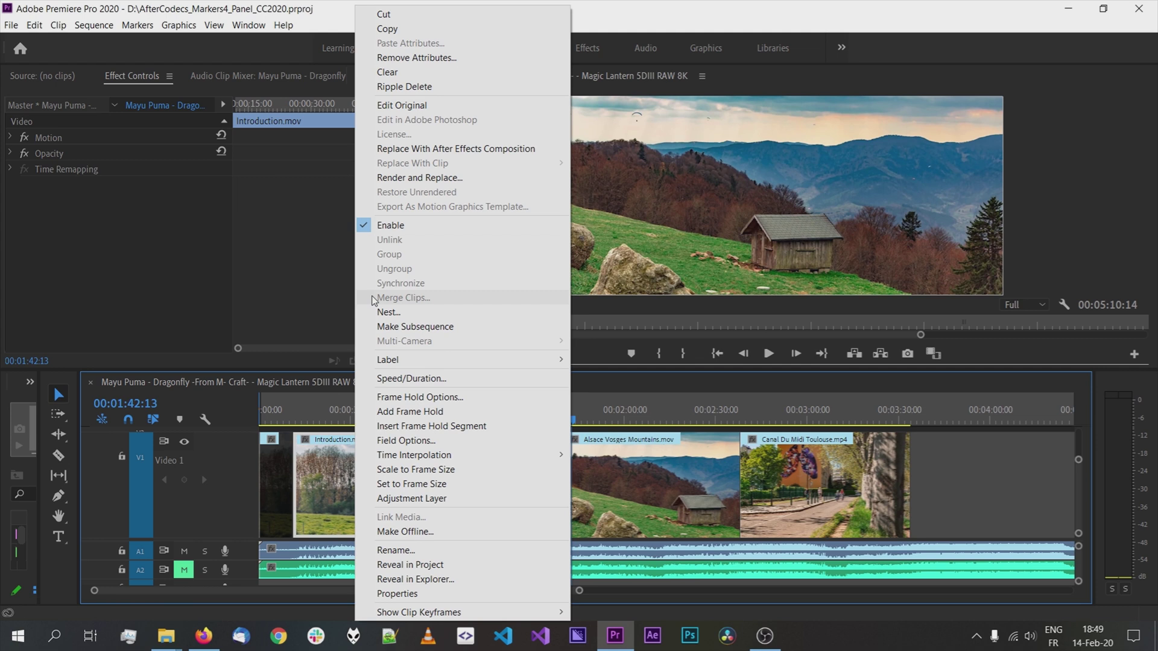
{"action": "left_click", "coordinate": [265, 475]}
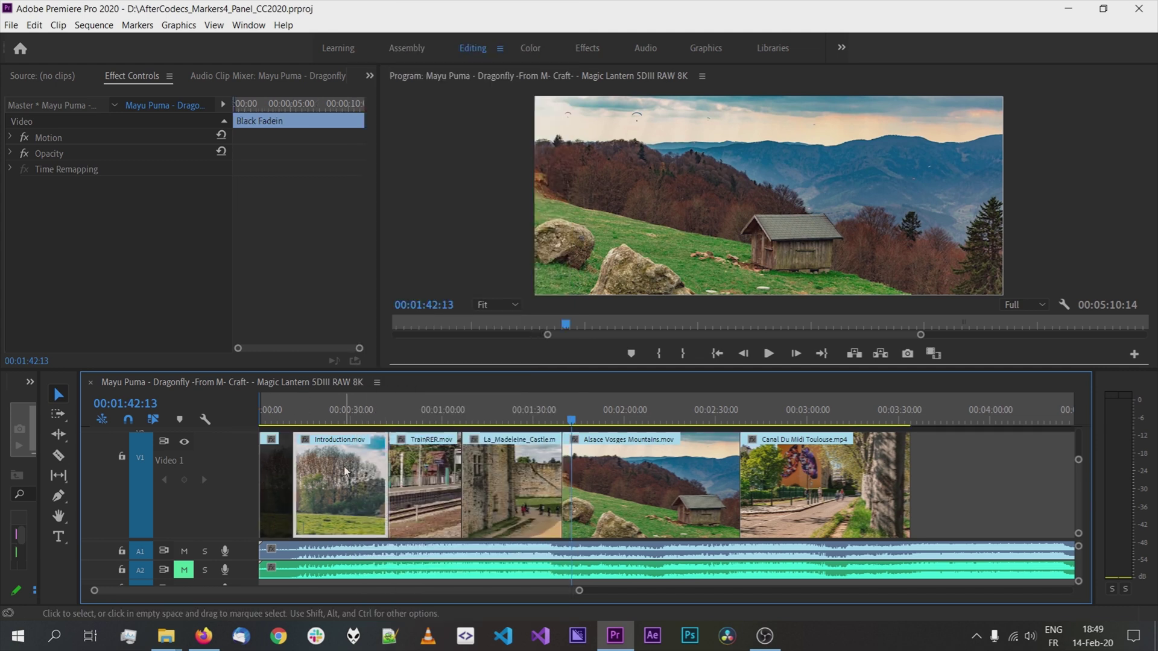
{"action": "right_click", "coordinate": [338, 482]}
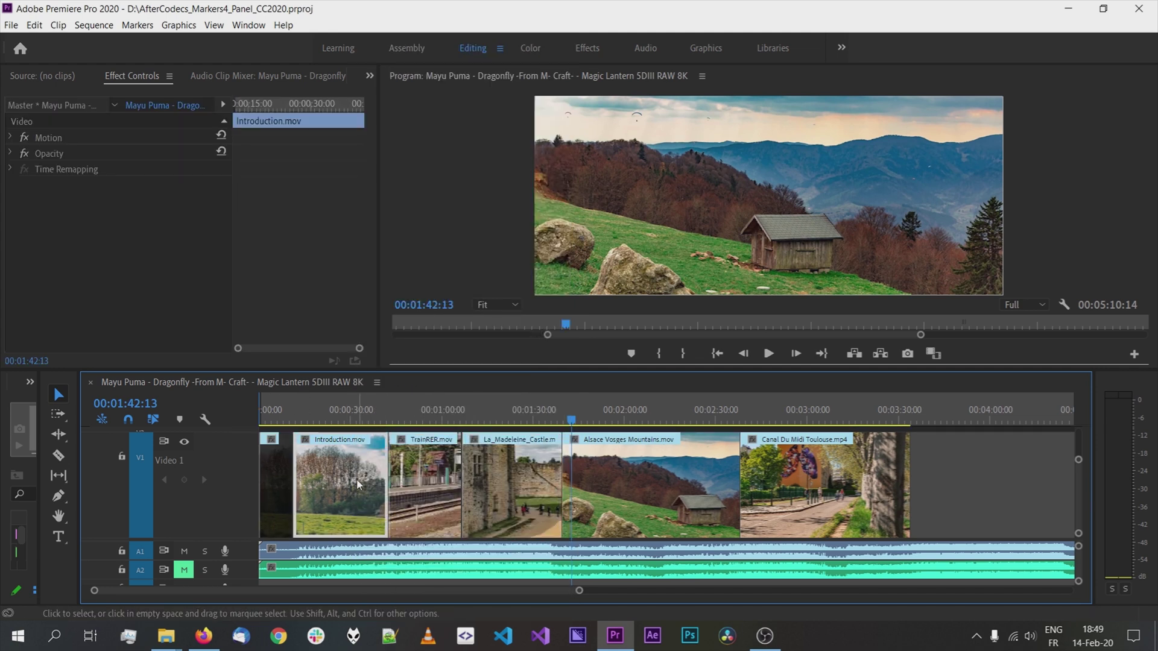
{"action": "left_click", "coordinate": [429, 314]}
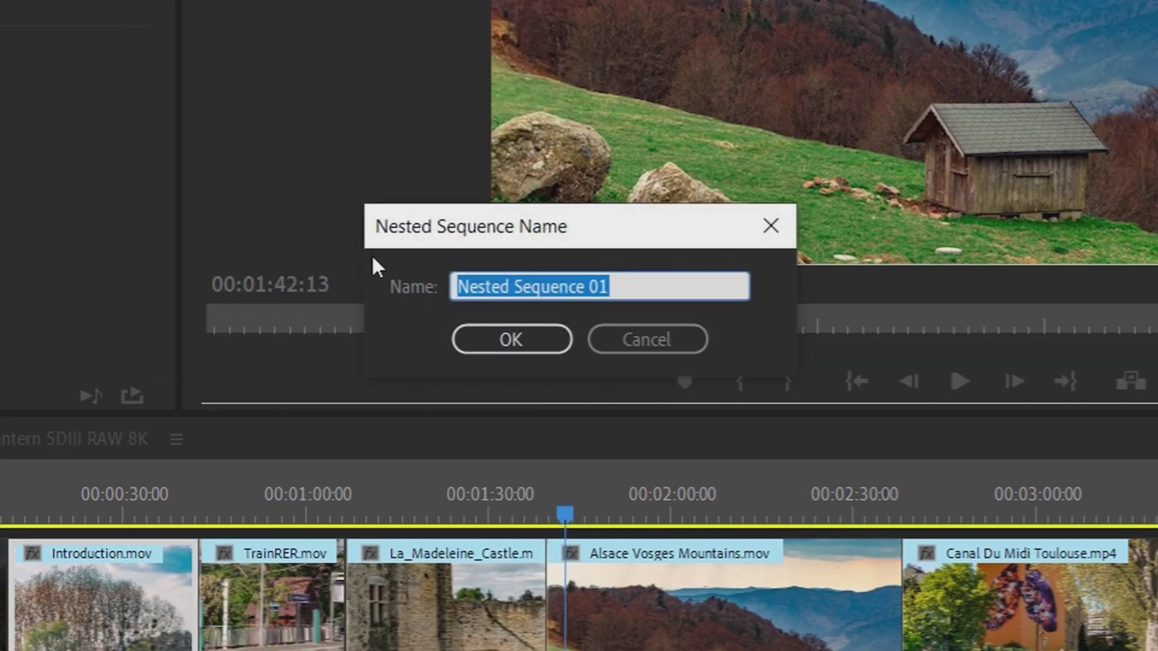
{"action": "key", "text": "Left"}
{"action": "key", "text": "Left"}
{"action": "key", "text": "Left"}
{"action": "key", "text": "Left"}
{"action": "key", "text": "Left"}
{"action": "key", "text": "Left"}
{"action": "key", "text": "Left"}
{"action": "key", "text": "Left"}
{"action": "key", "text": "Left"}
{"action": "key", "text": "Left"}
{"action": "key", "text": "Left"}
{"action": "key", "text": "Left"}
{"action": "key", "text": "Left"}
{"action": "key", "text": "Left"}
{"action": "key", "text": "Left"}
{"action": "key", "text": "Left"}
{"action": "key", "text": "Left"}
{"action": "key", "text": "Left"}
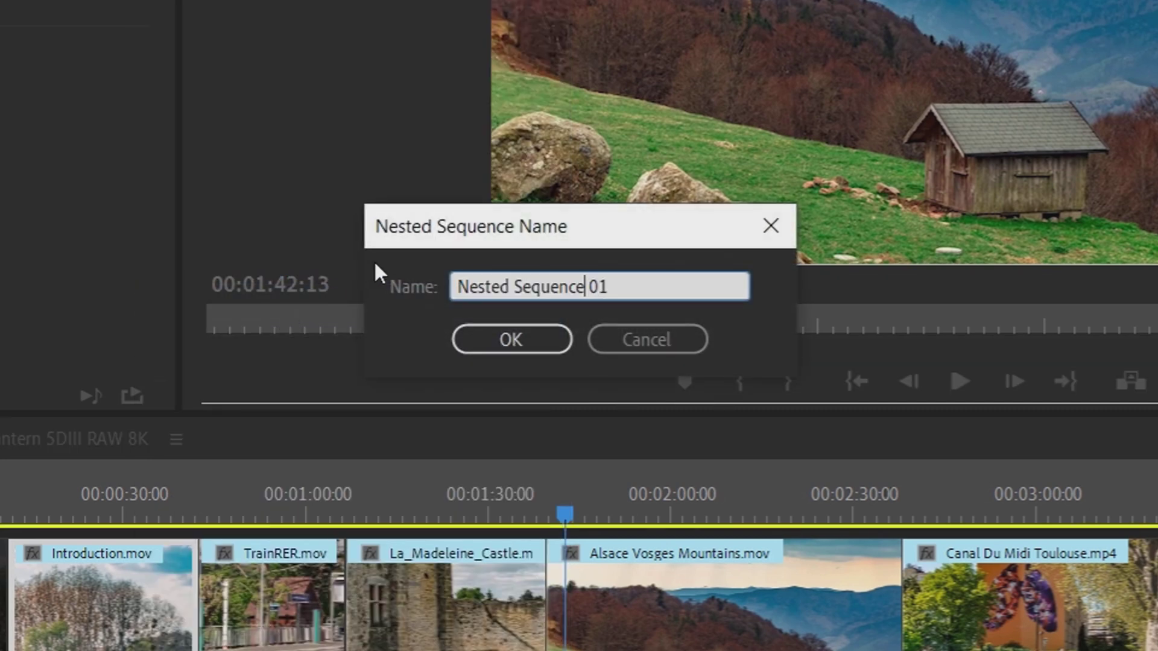
{"action": "type", "text": "_"}
{"action": "key", "text": "ctrl+Right"}
{"action": "key", "text": "ctrl+Right"}
{"action": "key", "text": "ctrl+Right"}
{"action": "key", "text": "ctrl+shift+Left"}
{"action": "type", "text": "Introduc"}
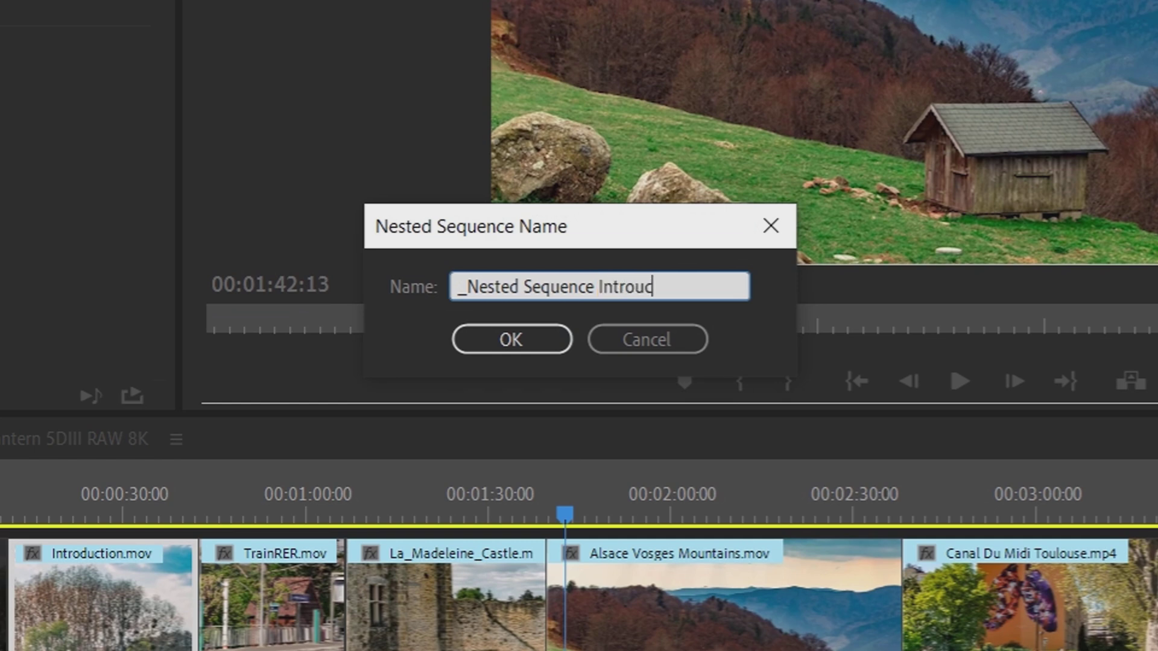
{"action": "type", "text": "tion"}
{"action": "key", "text": "Return"}
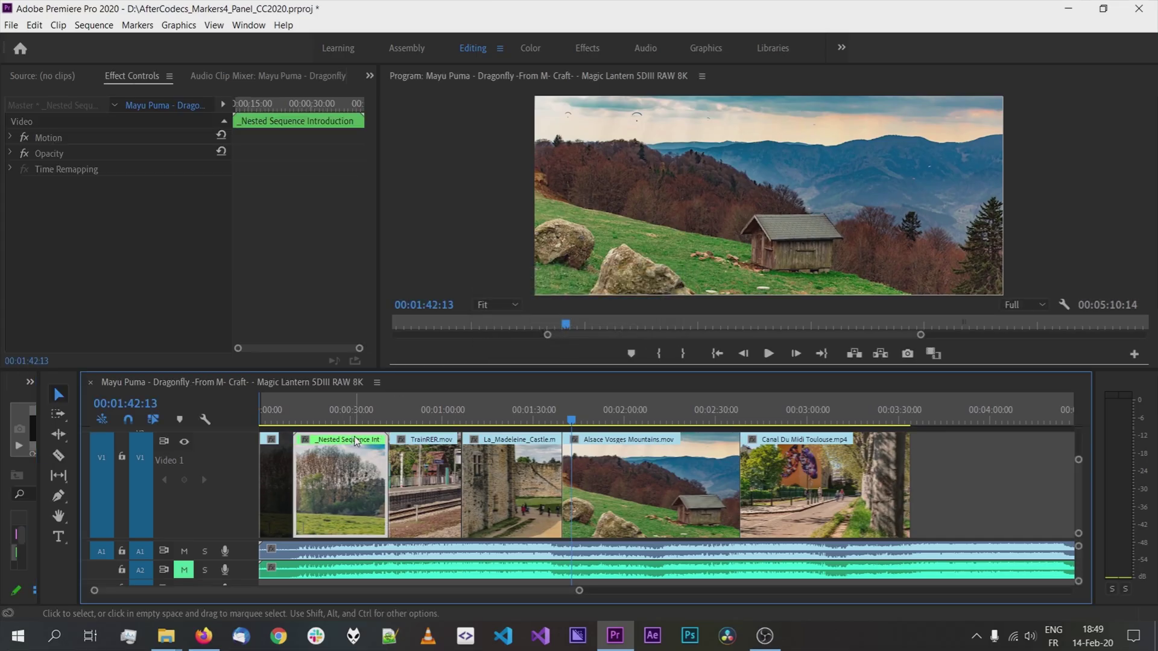
Nest the La_Madeleine_Castle.mov clip as a sequence named "_Nested Castle".
{"action": "right_click", "coordinate": [433, 468]}
{"action": "key", "text": "Escape"}
{"action": "right_click", "coordinate": [505, 483]}
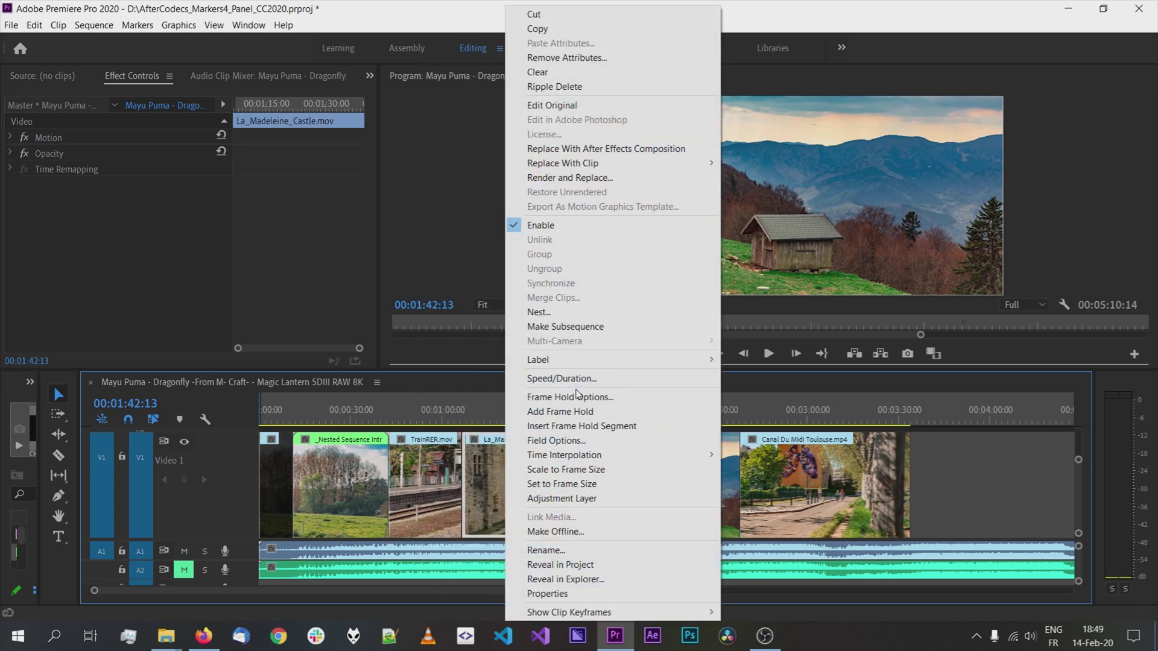
{"action": "left_click", "coordinate": [582, 313]}
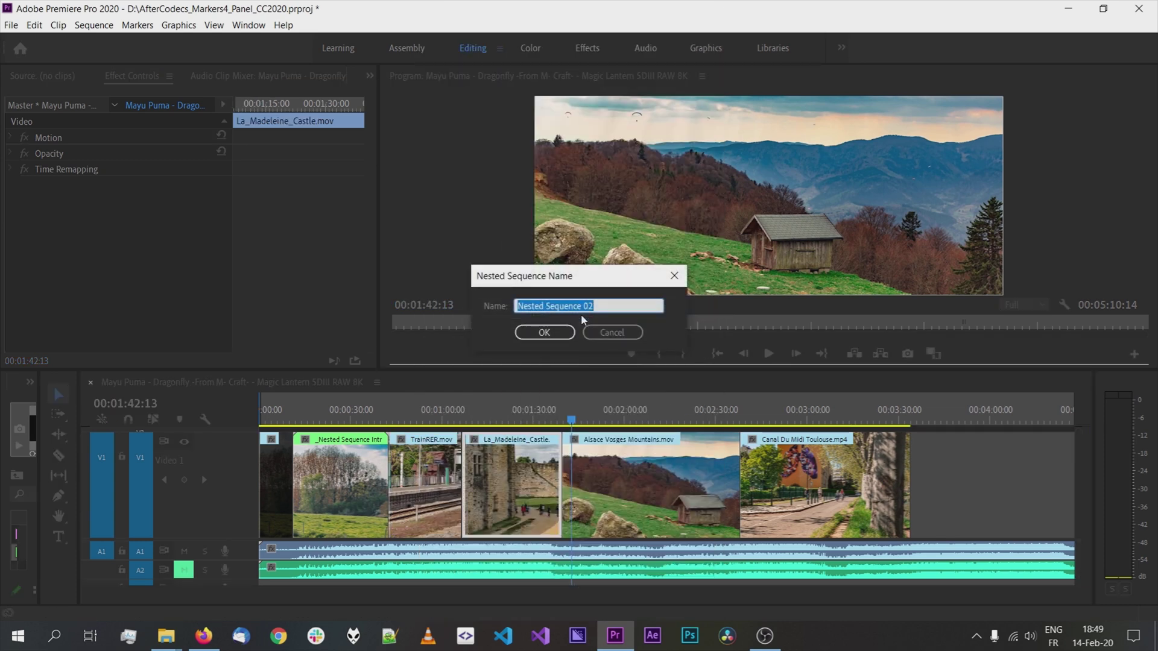
{"action": "type", "text": "_Nested Castle"}
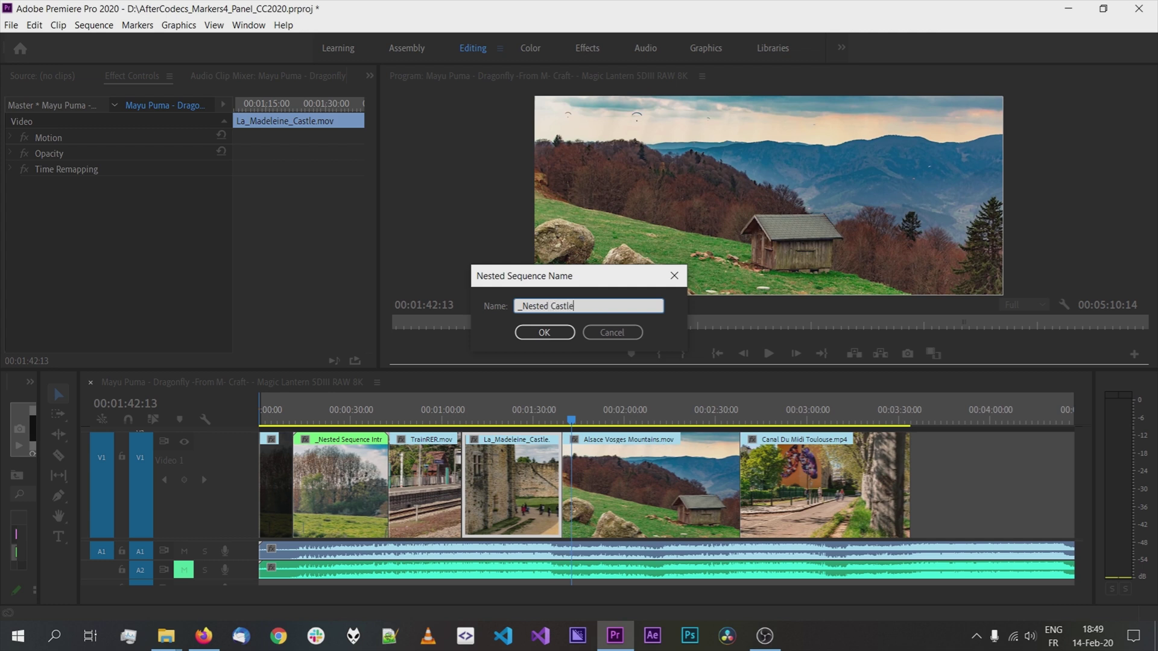
{"action": "key", "text": "Return"}
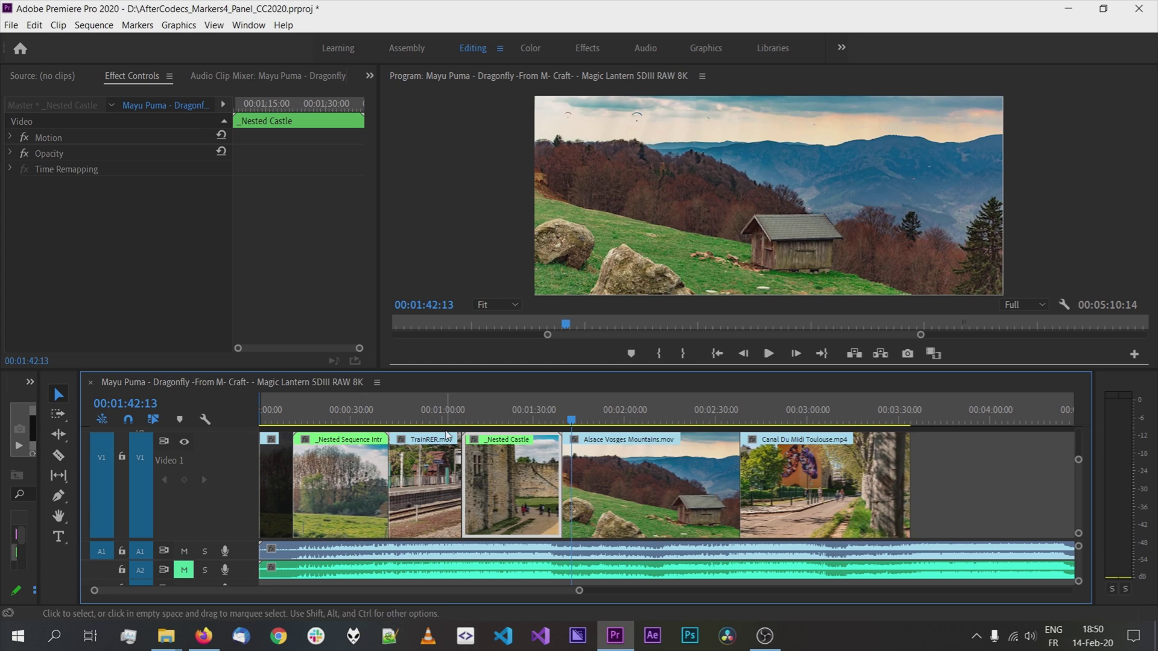
Move the playhead to about 00:00:22:20 and enlarge the Project panel in width and height.
{"action": "left_click", "coordinate": [330, 422]}
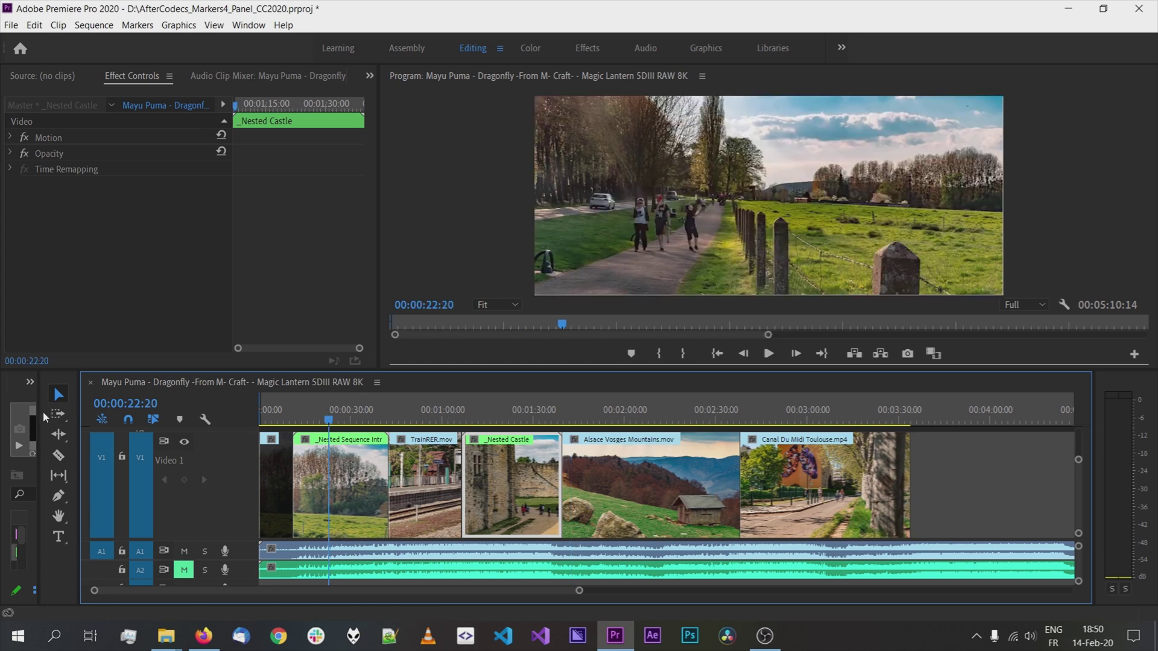
{"action": "left_click_drag", "start_coordinate": [36, 414], "coordinate": [359, 415]}
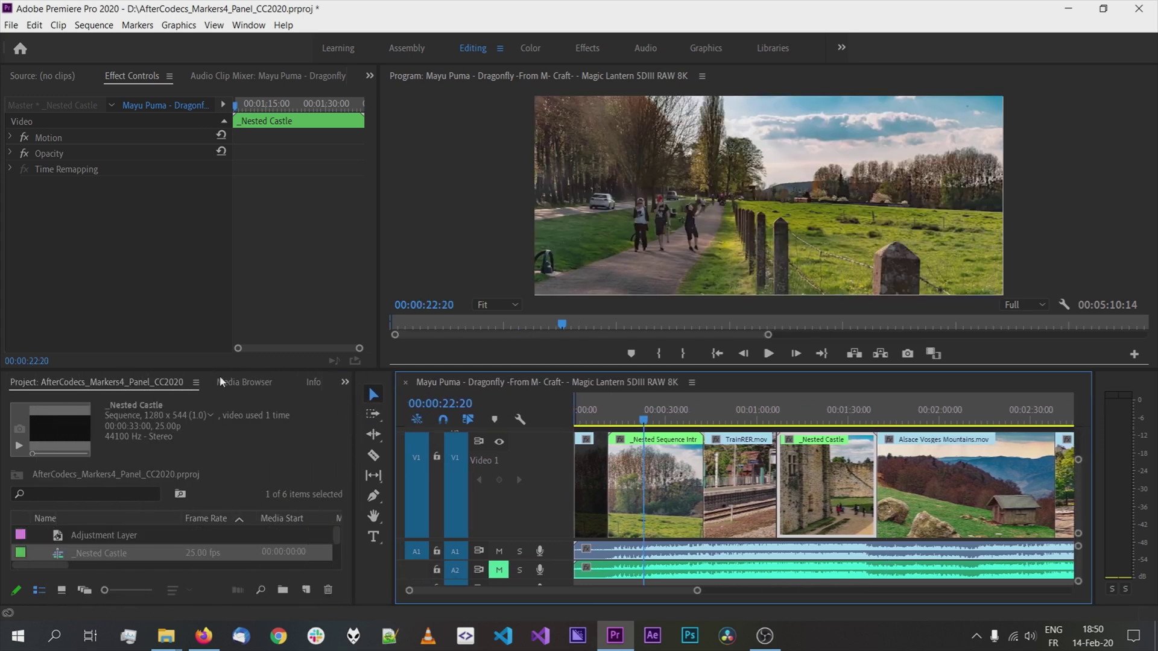
{"action": "left_click_drag", "start_coordinate": [220, 369], "coordinate": [221, 316]}
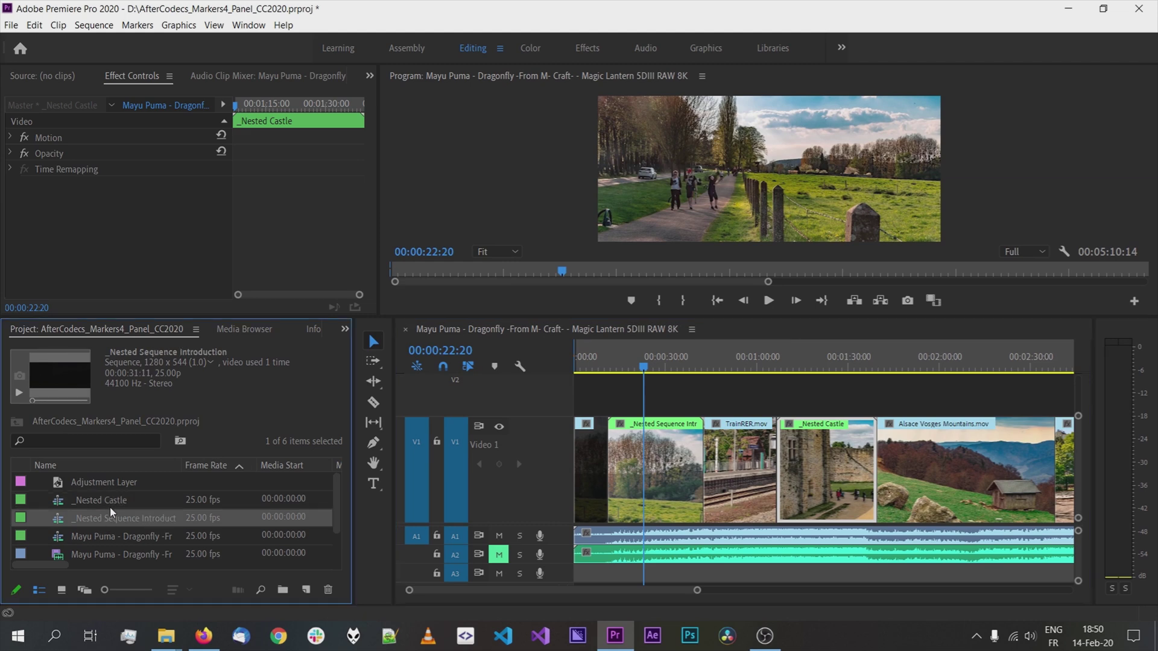
Review the export formats offered for the _Nested Castle and _Nested Sequence Introduction sequences, leaving the export settings without queueing.
{"action": "right_click", "coordinate": [111, 510]}
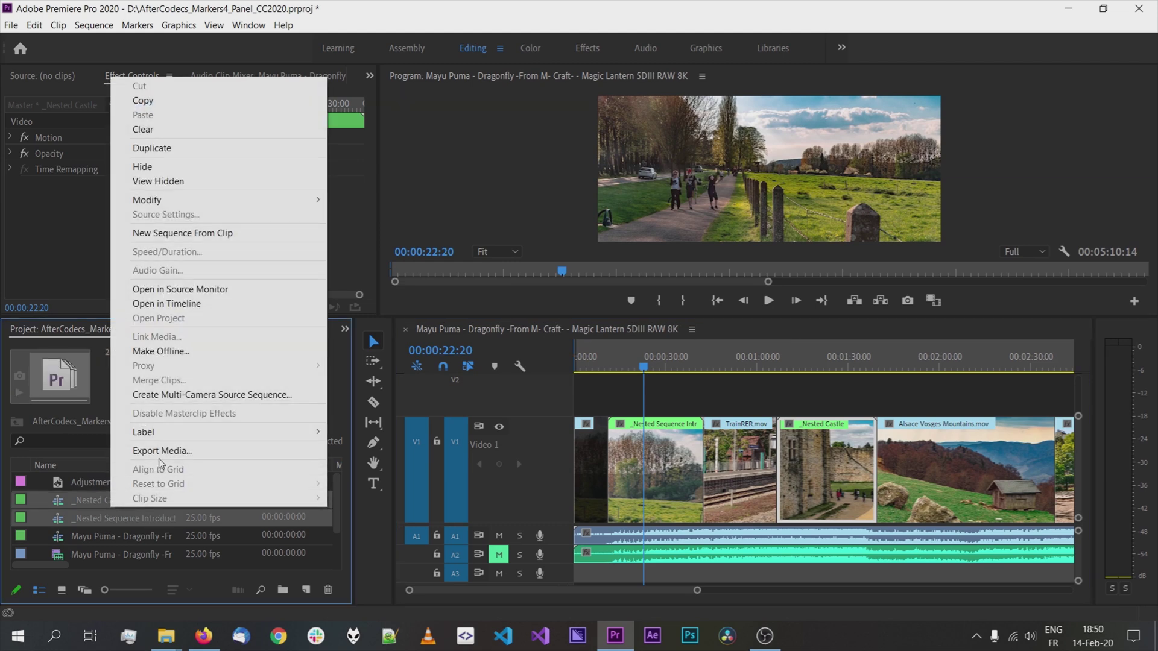
{"action": "left_click", "coordinate": [159, 451]}
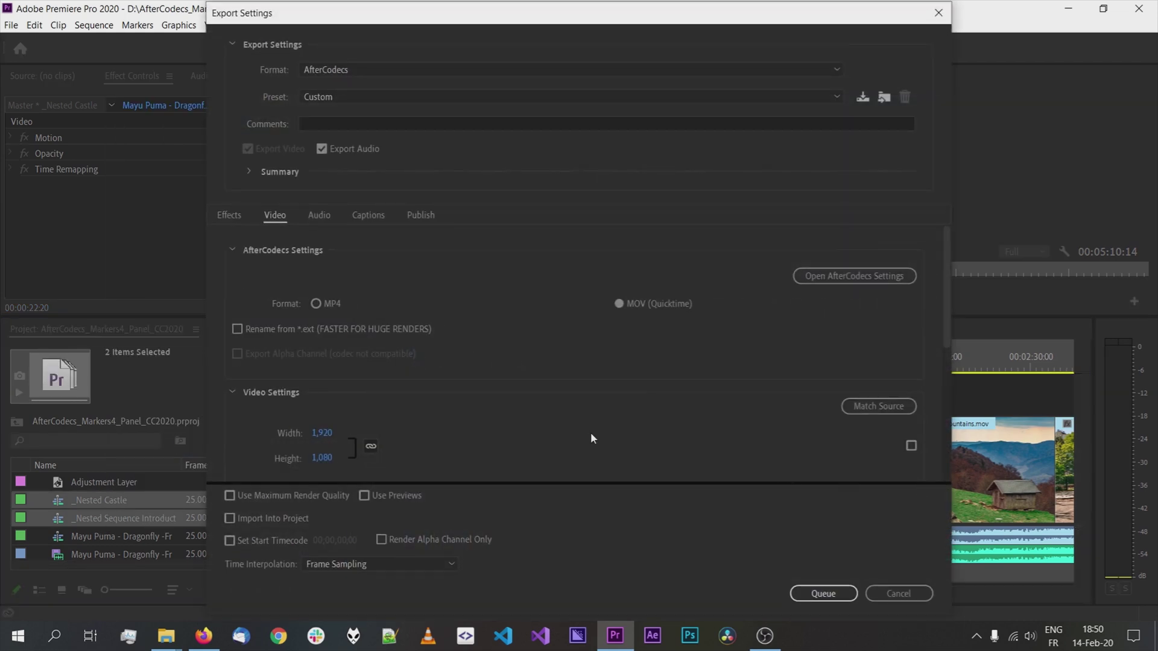
{"action": "left_click", "coordinate": [374, 70]}
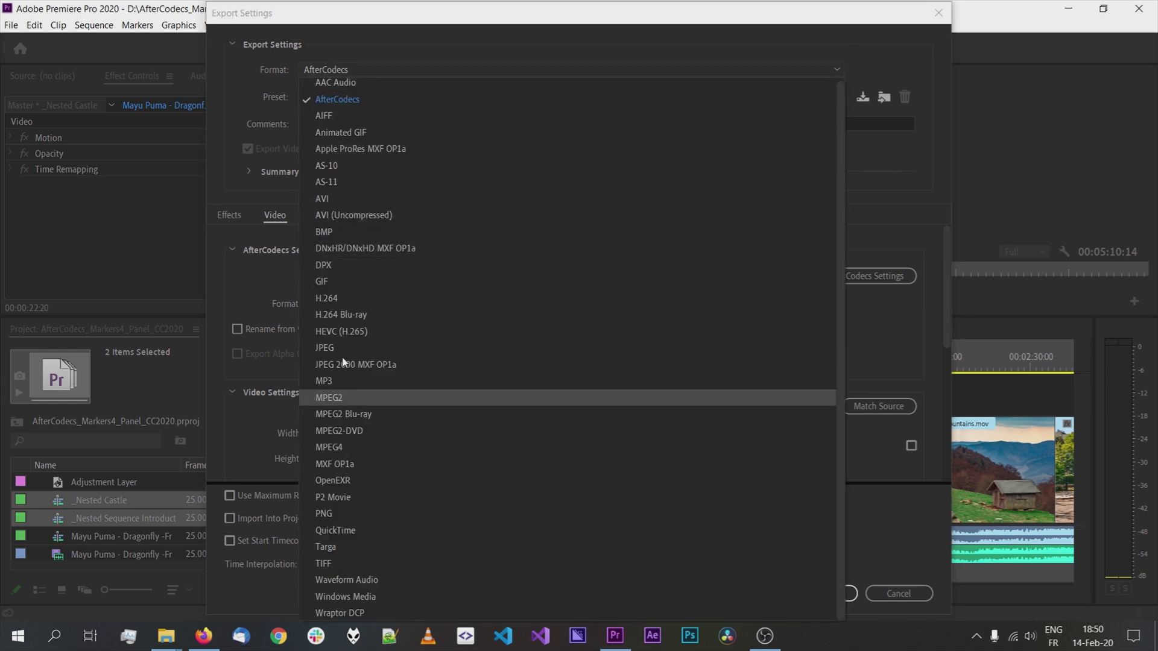
{"action": "left_click", "coordinate": [259, 146]}
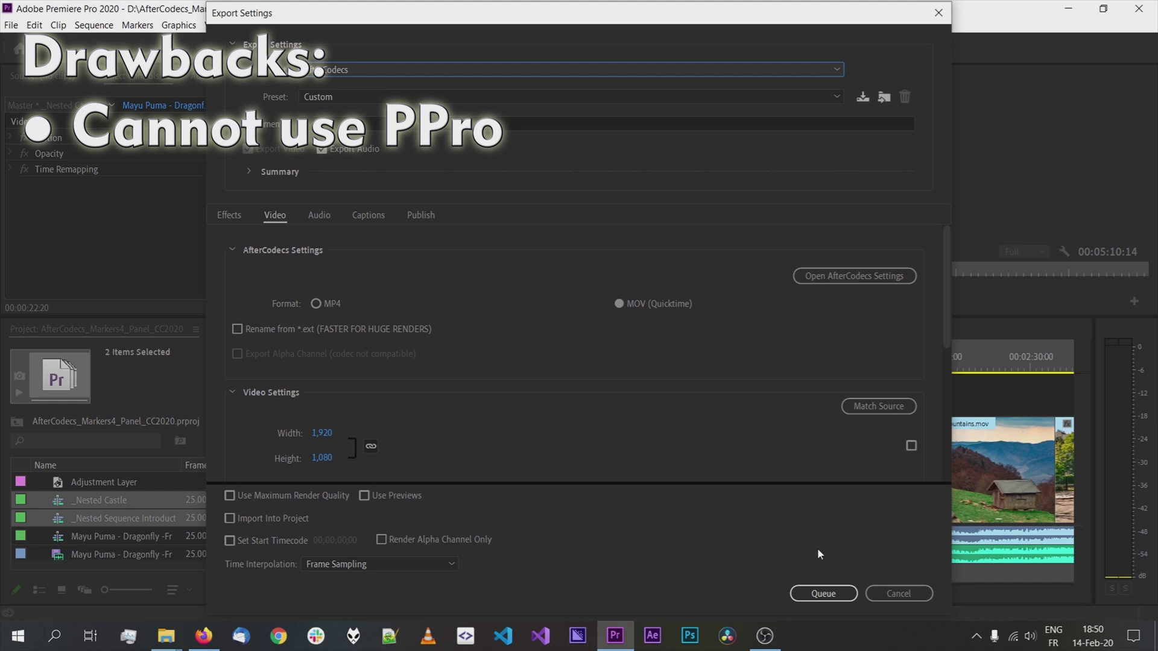
{"action": "left_click", "coordinate": [917, 599]}
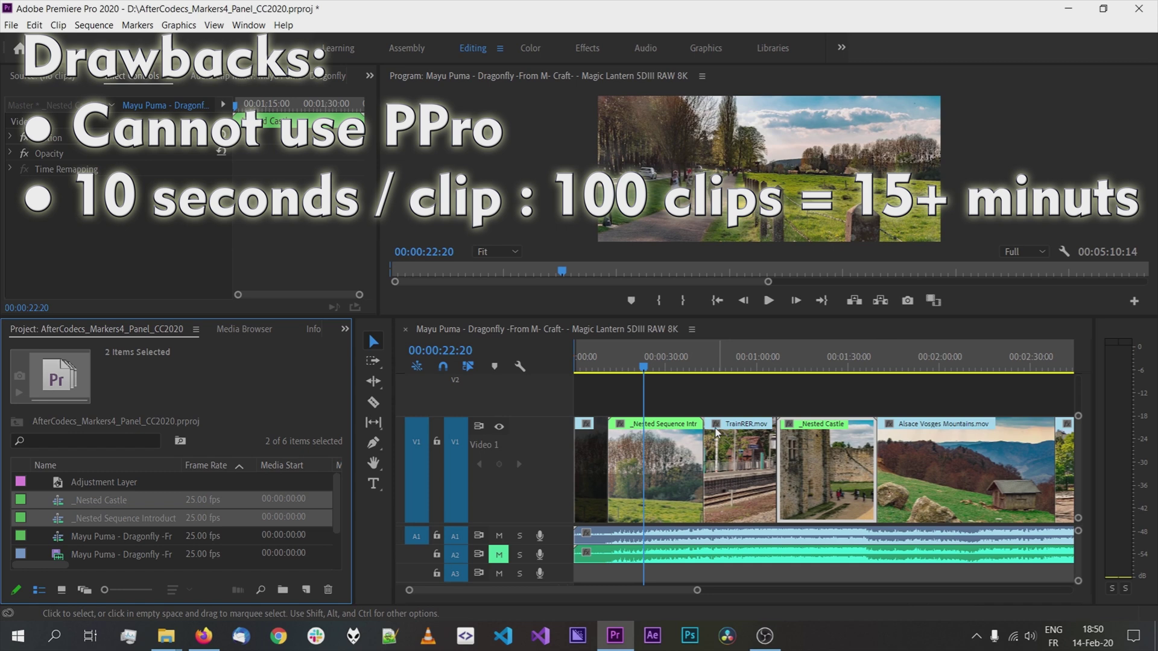
{"action": "right_click", "coordinate": [717, 446]}
{"action": "key", "text": "Escape"}
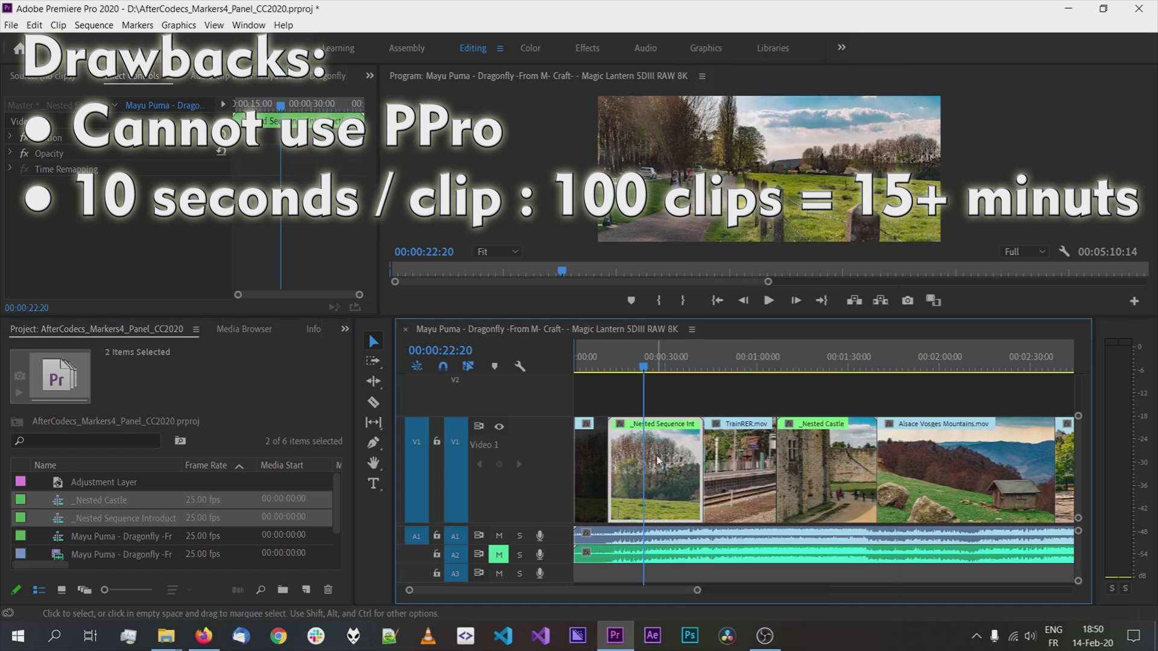
{"action": "right_click", "coordinate": [718, 463]}
{"action": "left_click", "coordinate": [625, 481]}
{"action": "left_click", "coordinate": [731, 453]}
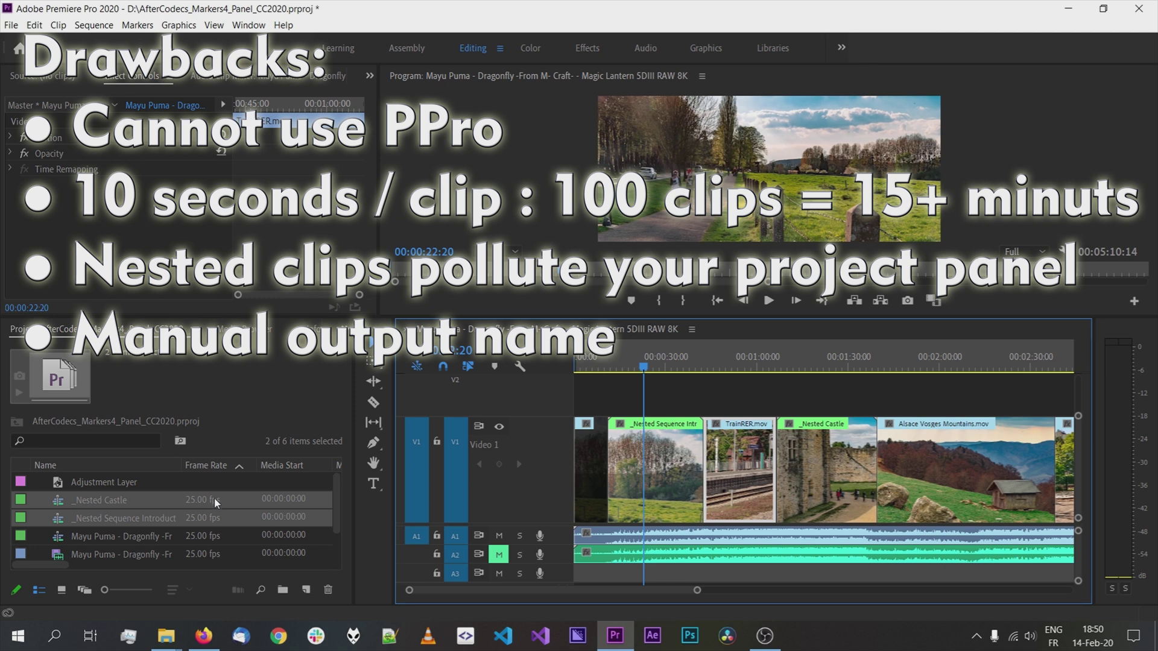
Open the name of the _Nested Sequence Introduction project item for editing.
{"action": "left_click", "coordinate": [150, 519]}
{"action": "right_click", "coordinate": [150, 519]}
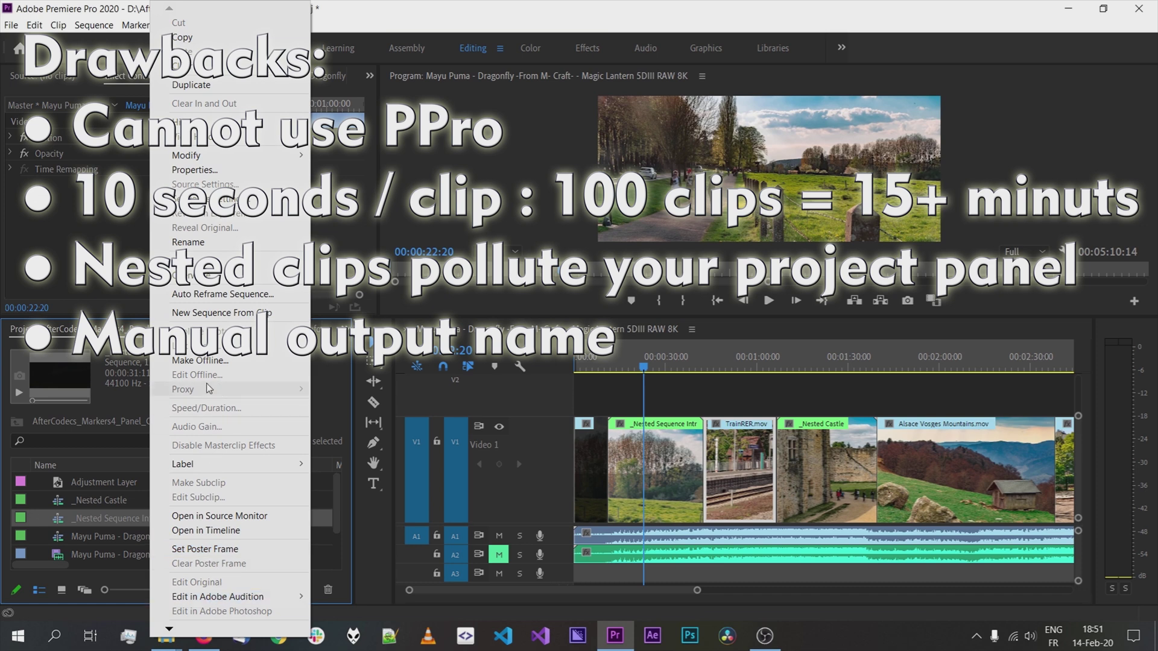
{"action": "left_click", "coordinate": [121, 512]}
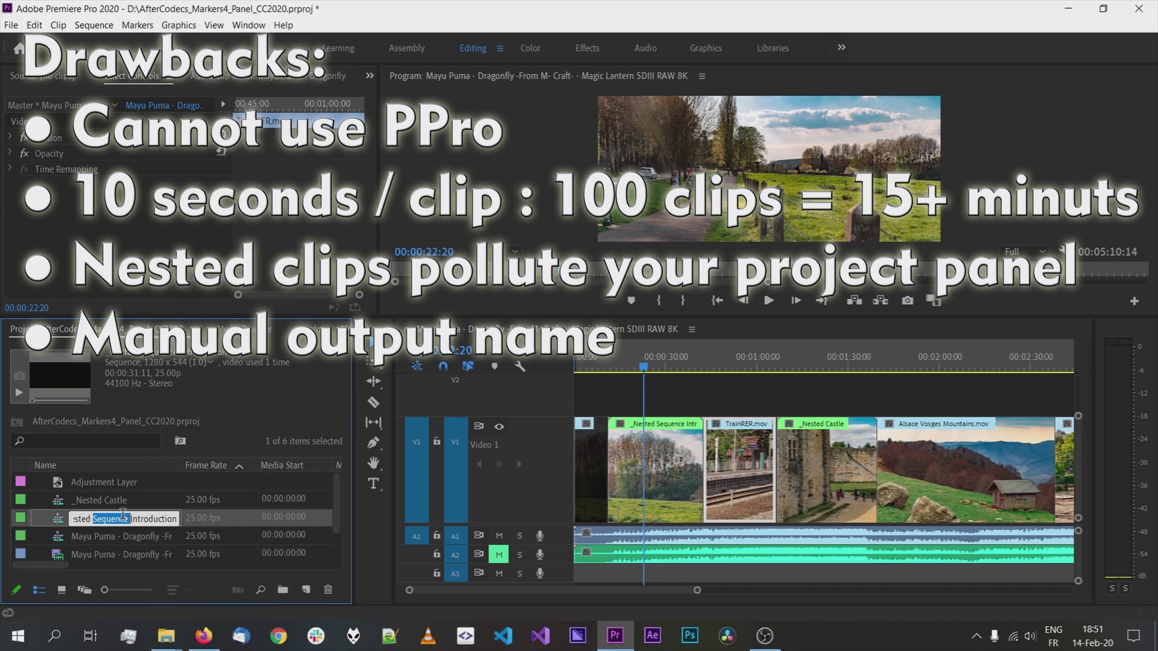
{"action": "left_click_drag", "start_coordinate": [149, 518], "coordinate": [109, 518]}
{"action": "left_click", "coordinate": [109, 518]}
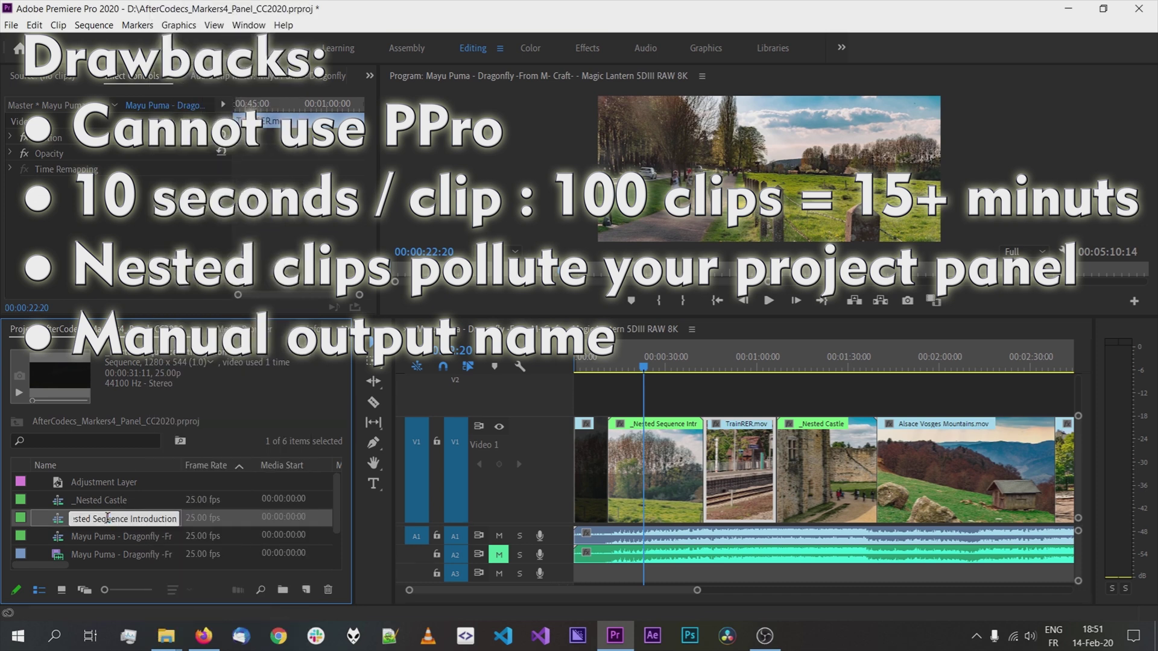
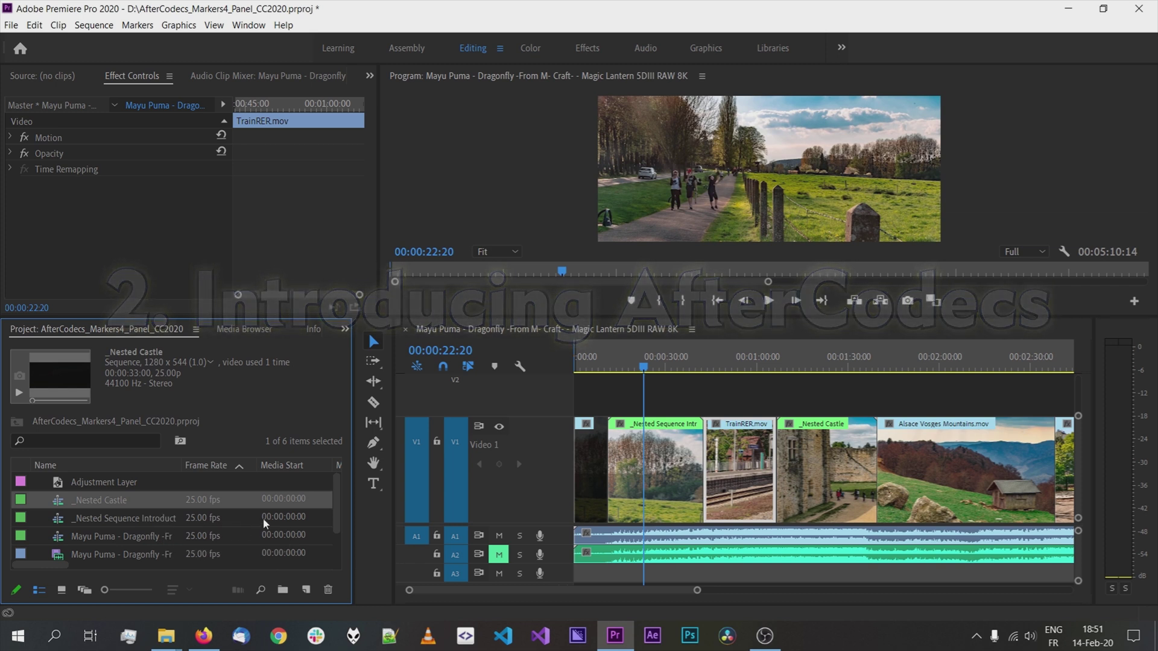
Switch to Chrome, dismiss the developer mode extensions notice, and open the AfterCodecs page on autokroma.com.
{"action": "left_click", "coordinate": [278, 637]}
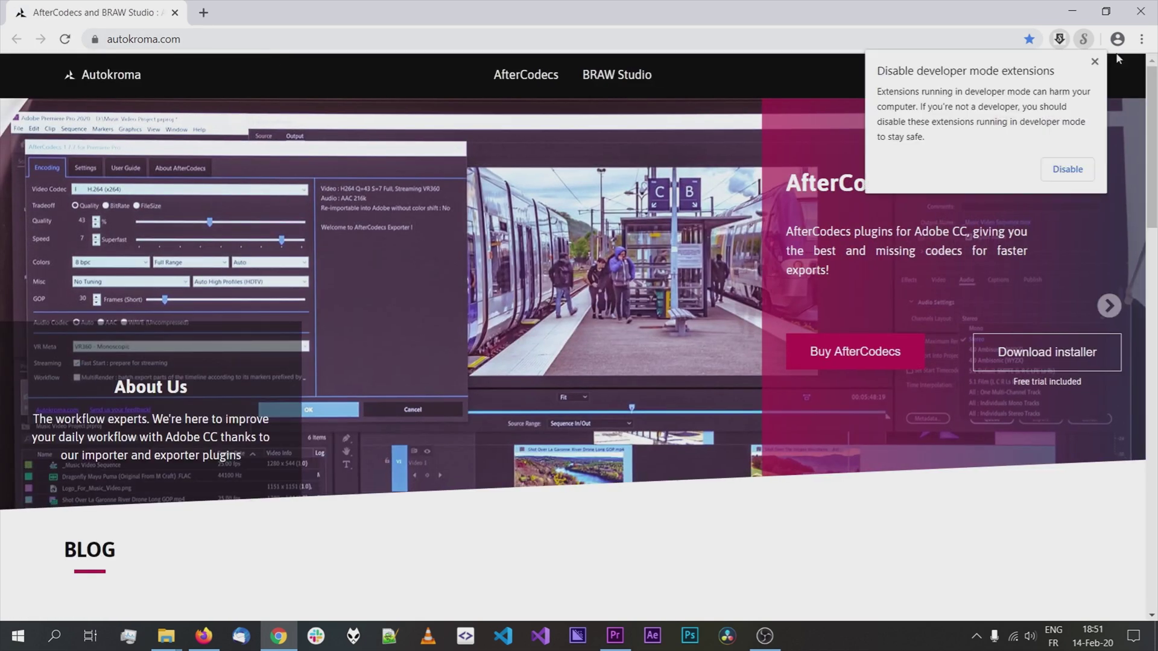
{"action": "left_click", "coordinate": [1094, 61]}
{"action": "scroll", "coordinate": [579, 302], "scroll_direction": "down", "scroll_amount": 1}
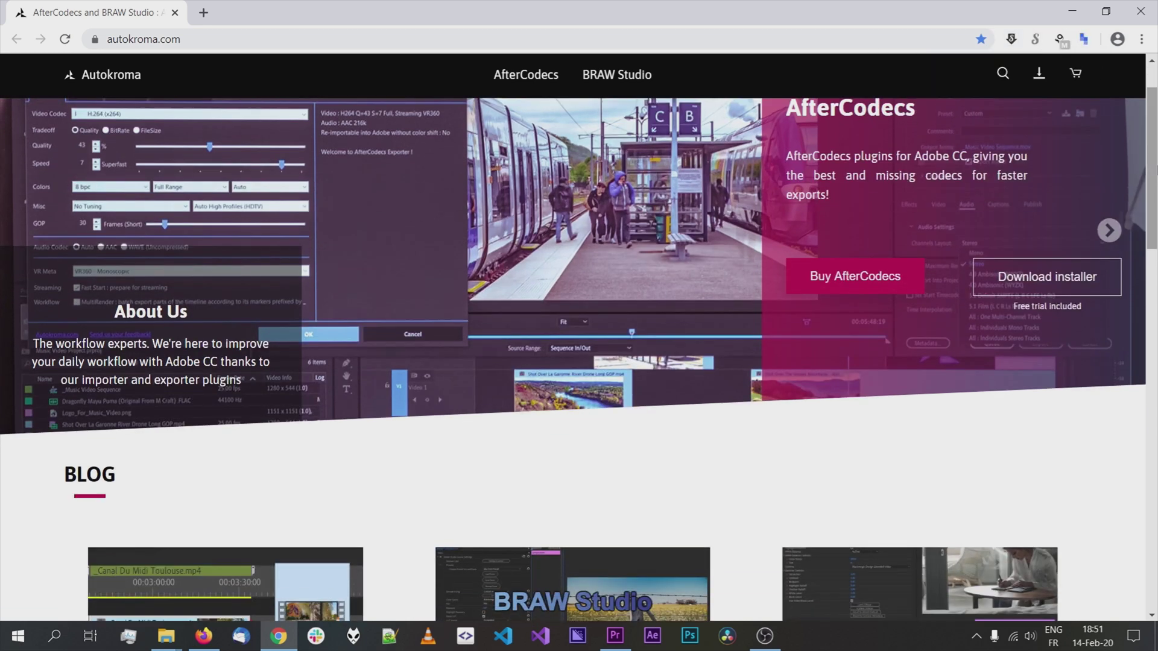
{"action": "scroll", "coordinate": [838, 270], "scroll_direction": "up", "scroll_amount": 1}
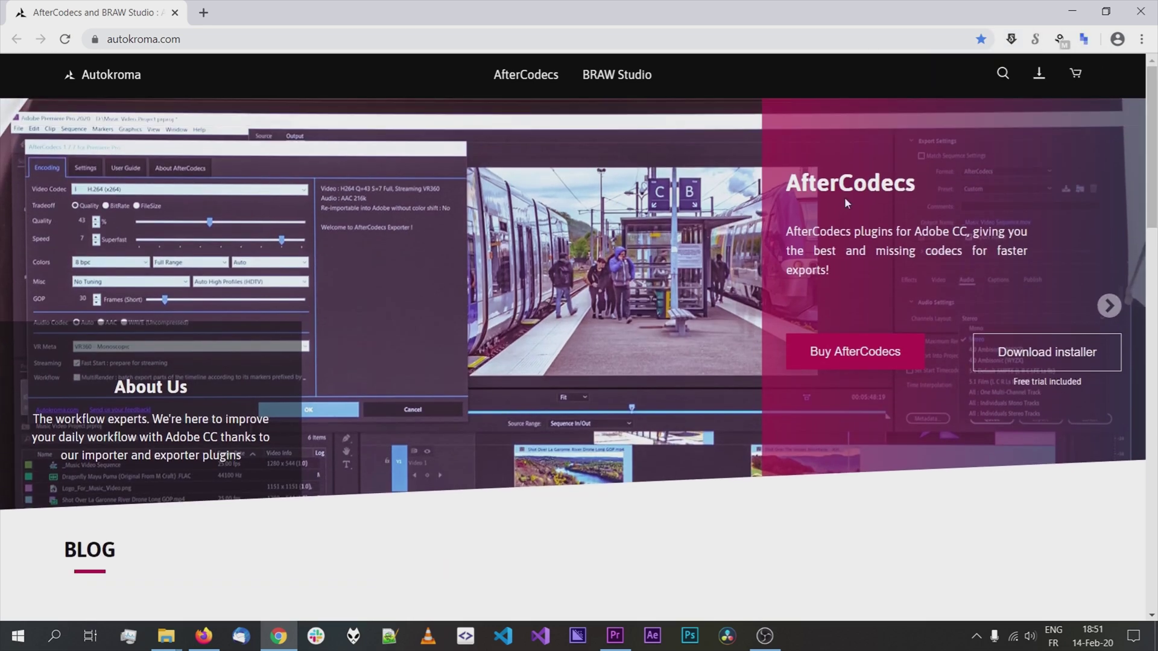
{"action": "left_click", "coordinate": [844, 196]}
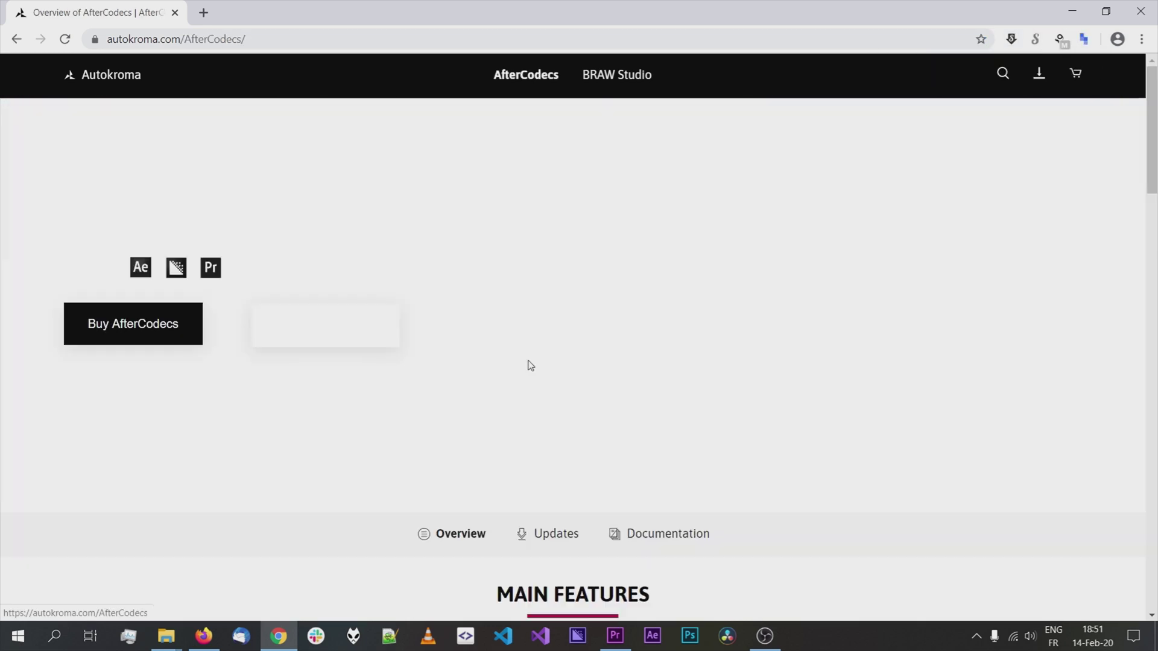
Open the full list of blog posts from the AfterCodecs page's Articles section in a new tab.
{"action": "scroll", "coordinate": [576, 344], "scroll_direction": "down", "scroll_amount": 8}
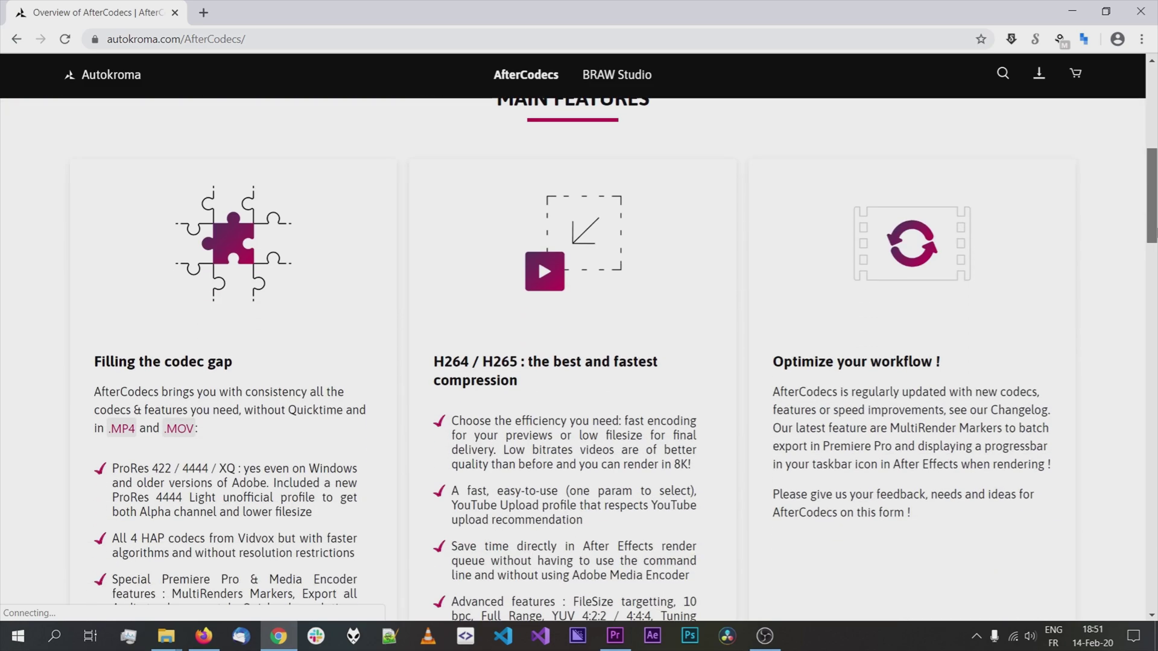
{"action": "scroll", "coordinate": [823, 325], "scroll_direction": "down", "scroll_amount": 16}
{"action": "scroll", "coordinate": [823, 325], "scroll_direction": "up", "scroll_amount": 6}
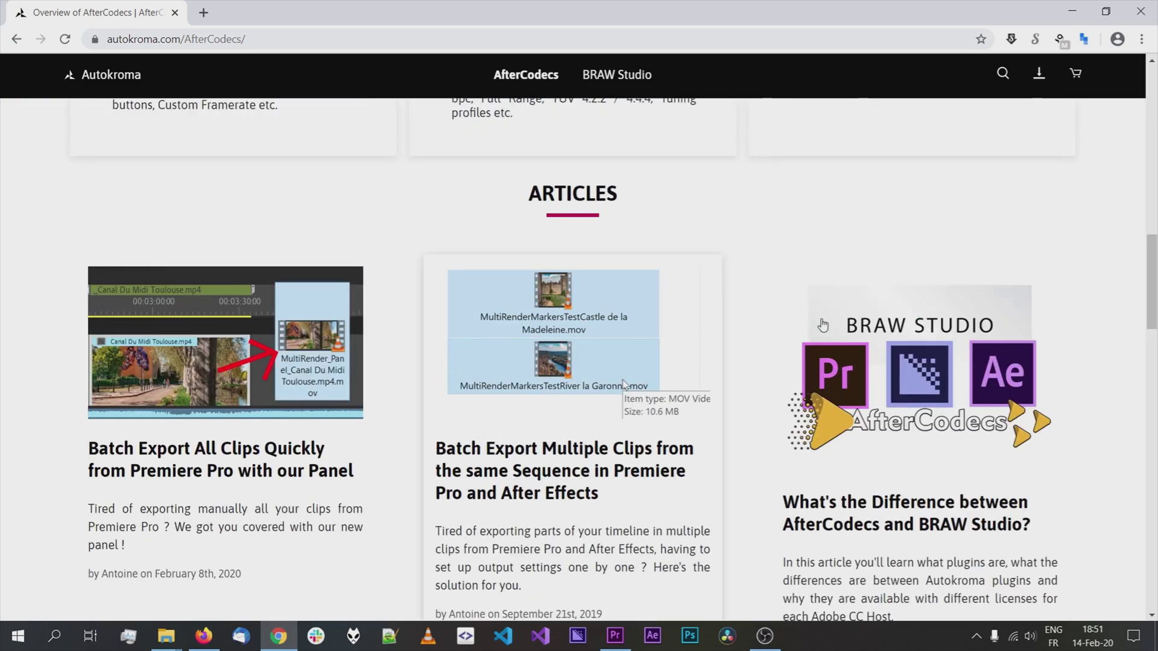
{"action": "scroll", "coordinate": [823, 325], "scroll_direction": "down", "scroll_amount": 5}
{"action": "middle_click", "coordinate": [572, 432]}
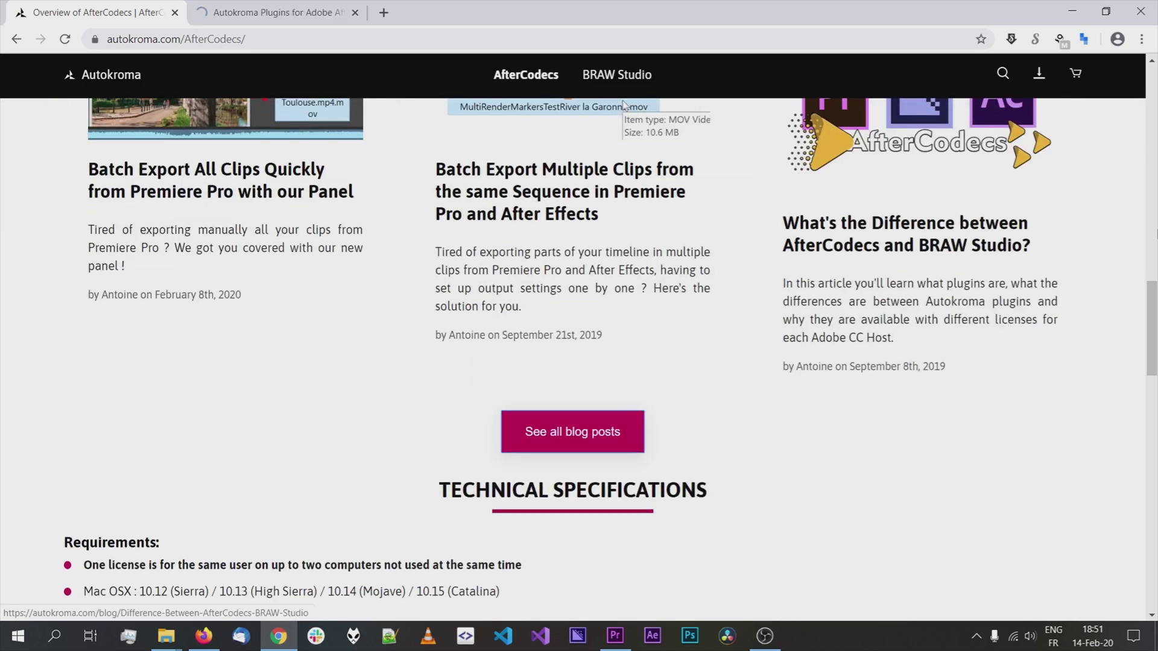
Review the technical specifications and screenshots on the AfterCodecs page, and download the plugin installer.
{"action": "scroll", "coordinate": [822, 326], "scroll_direction": "down", "scroll_amount": 9}
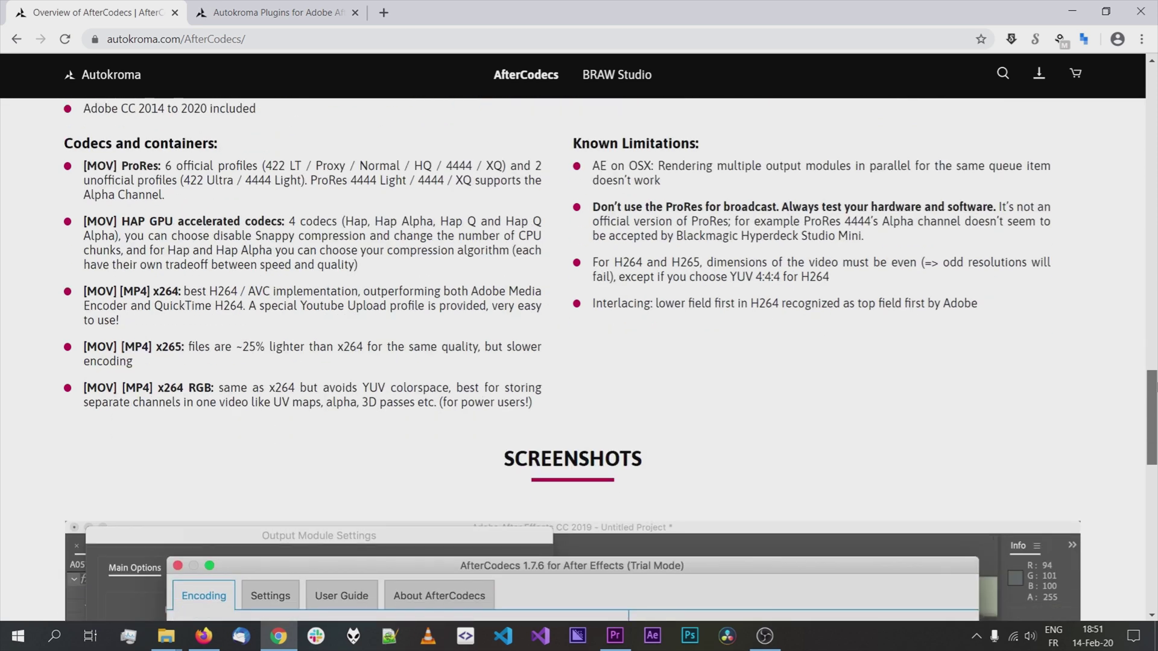
{"action": "scroll", "coordinate": [823, 325], "scroll_direction": "down", "scroll_amount": 4}
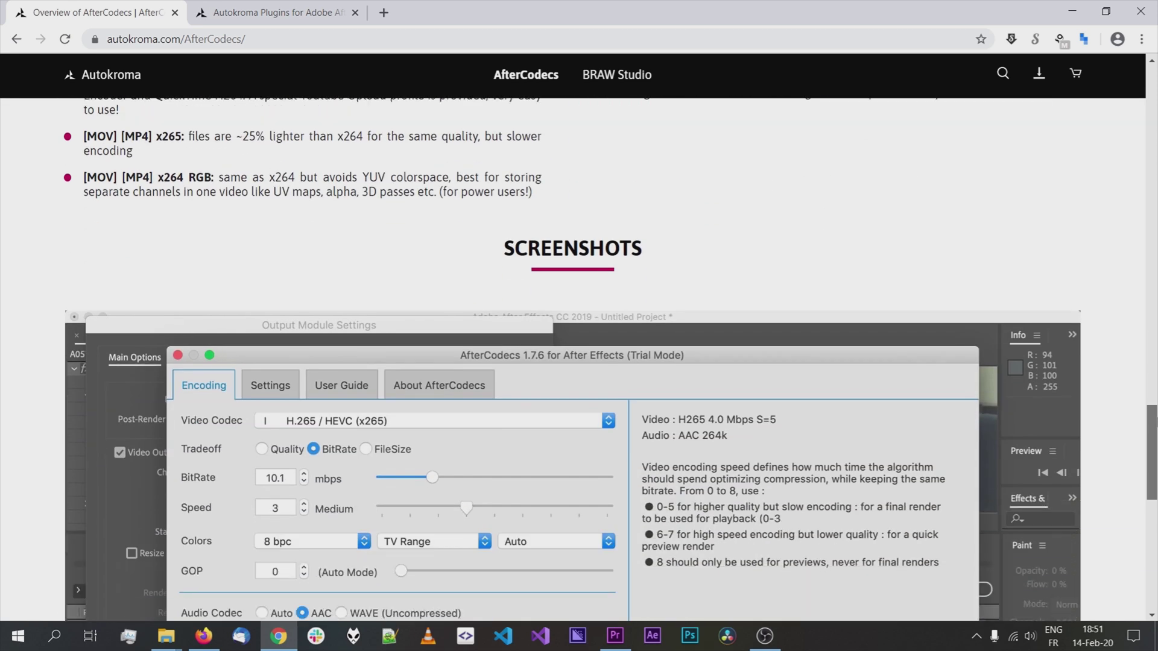
{"action": "left_click_drag", "start_coordinate": [1154, 422], "coordinate": [1154, 139]}
{"action": "scroll", "coordinate": [652, 229], "scroll_direction": "up", "scroll_amount": 5}
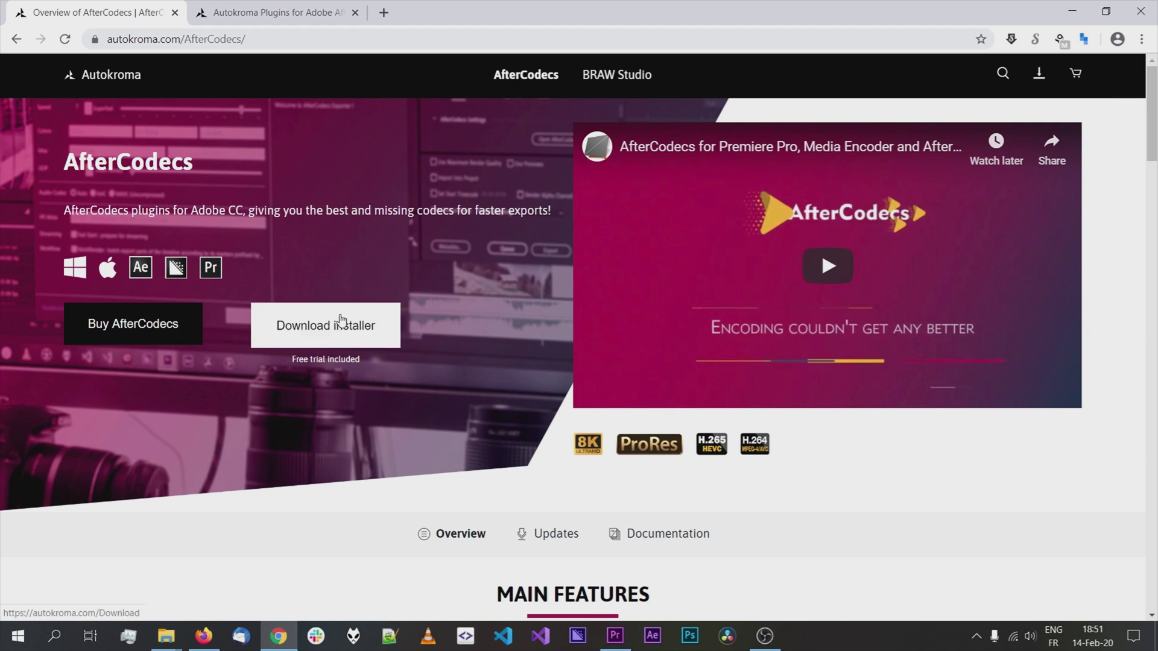
{"action": "left_click", "coordinate": [371, 326]}
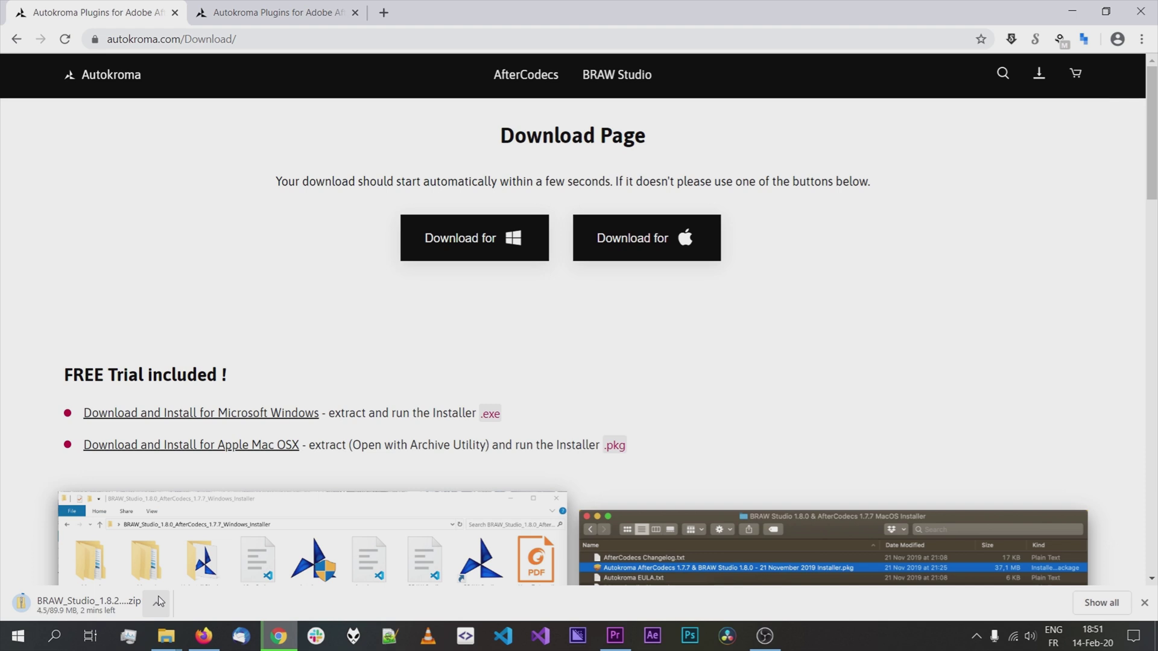
Open the extracted BRAW_Studio_1.8.2_AfterCodecs_1.8.1_Windows_Installer folder, and quit Premiere Pro without saving the project.
{"action": "mouse_move", "coordinate": [166, 636]}
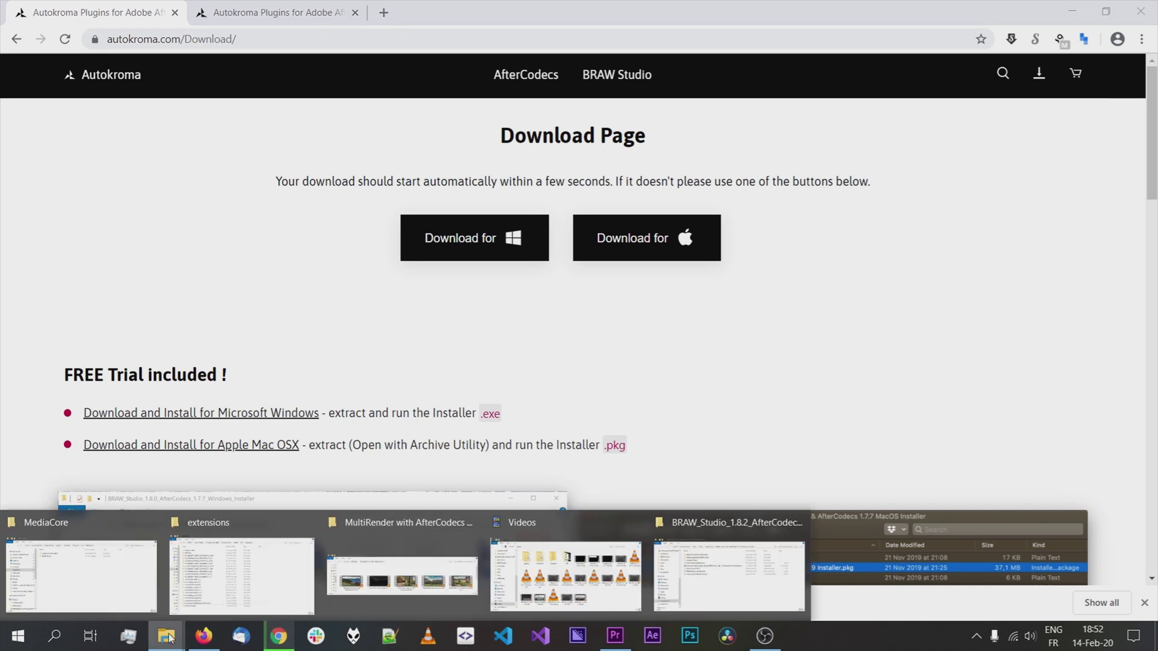
{"action": "left_click", "coordinate": [718, 558]}
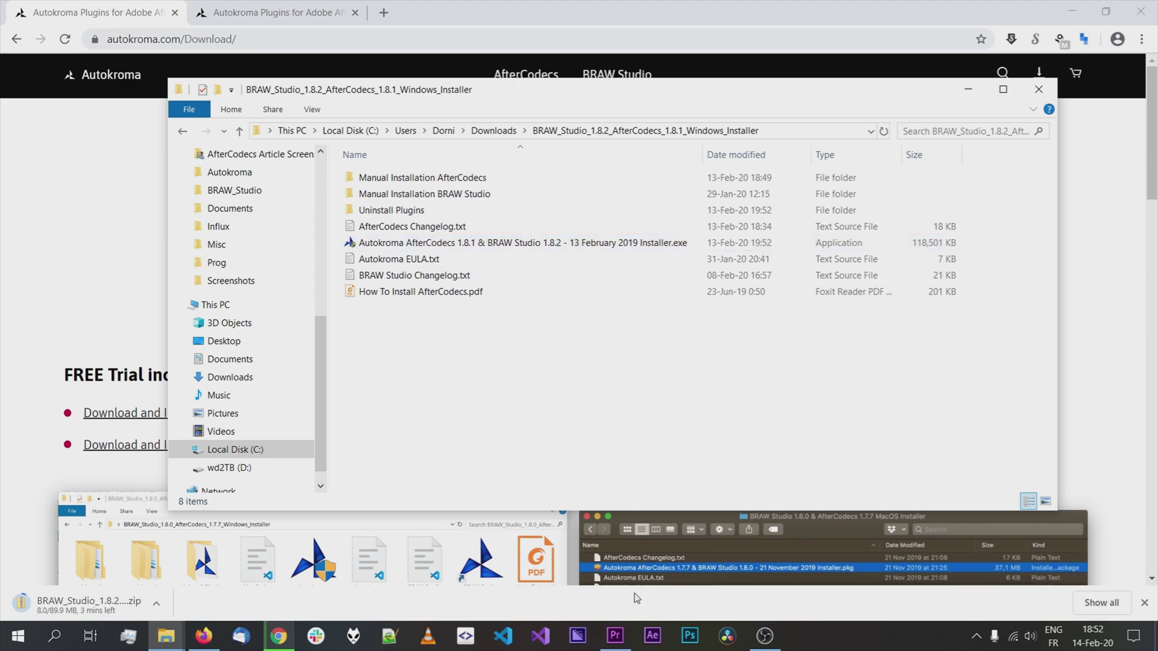
{"action": "left_click", "coordinate": [615, 636]}
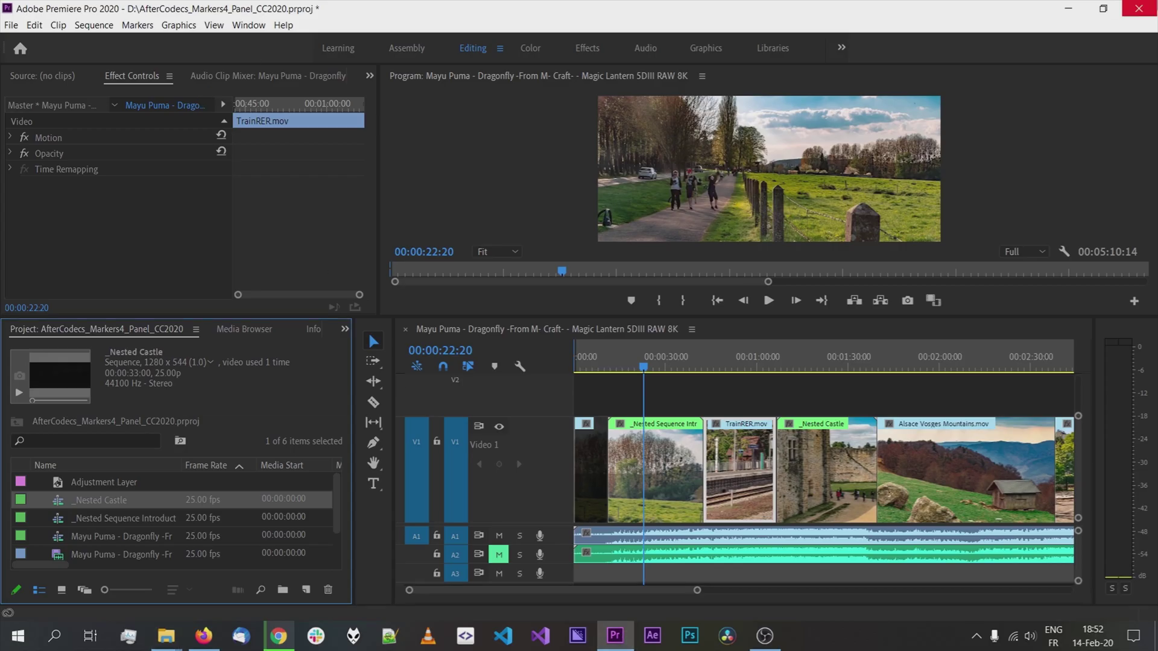
{"action": "left_click", "coordinate": [1139, 9]}
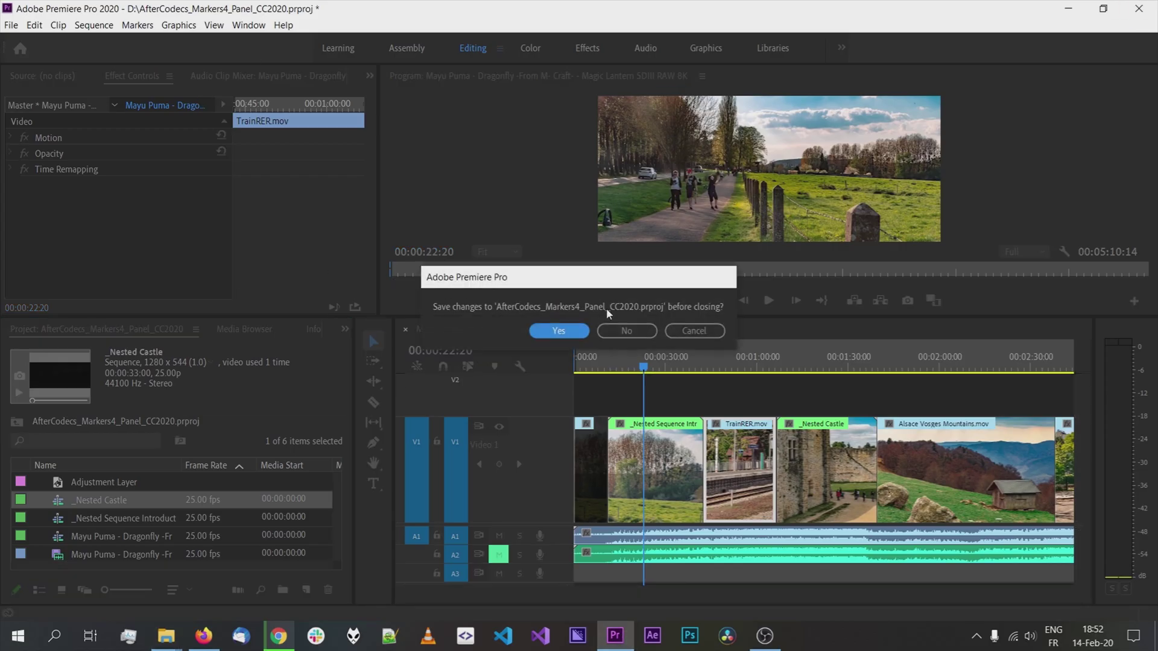
{"action": "left_click", "coordinate": [634, 327]}
Run the Autokroma AfterCodecs 1.8.1 & BRAW Studio 1.8.2 installer with all three components selected.
{"action": "left_click", "coordinate": [519, 247]}
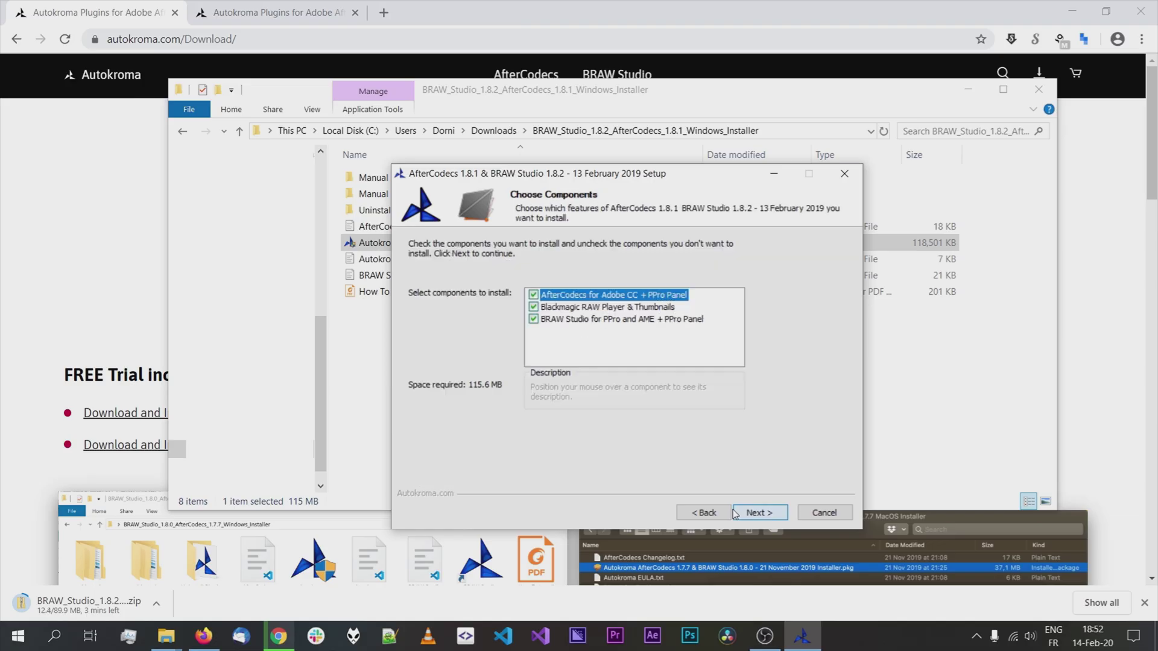
{"action": "left_click", "coordinate": [735, 513]}
{"action": "left_click", "coordinate": [735, 513]}
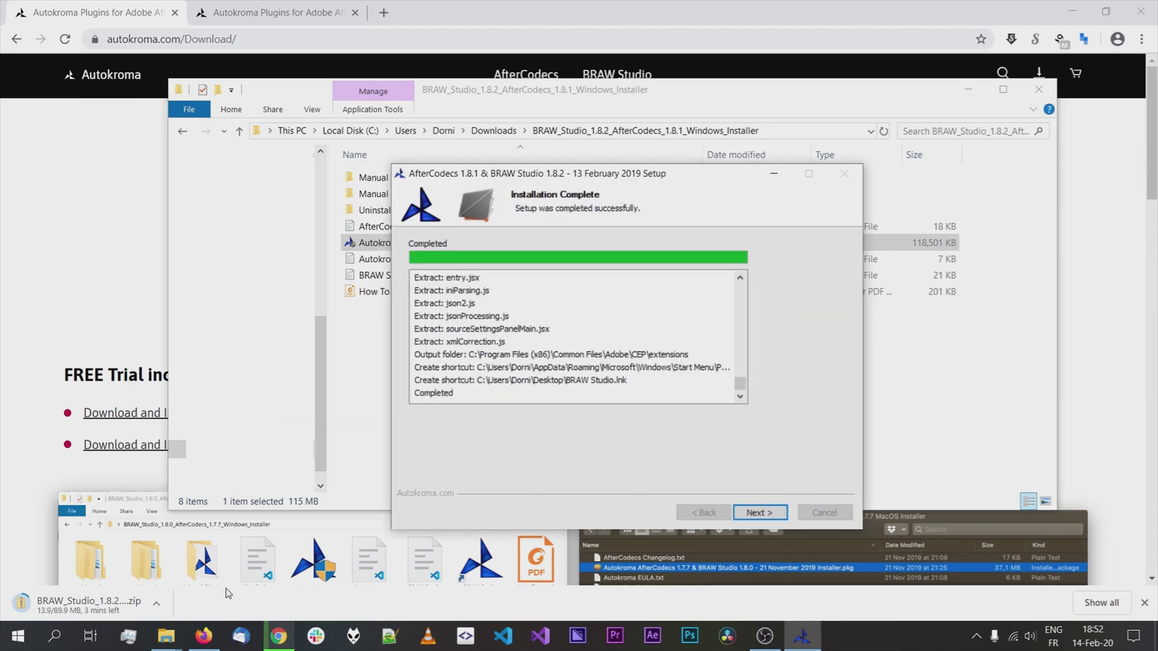
Check the plugin files in the Autokroma AfterCodecs folder under Adobe's MediaCore plug-ins folder.
{"action": "left_click", "coordinate": [164, 634]}
{"action": "left_click", "coordinate": [140, 596]}
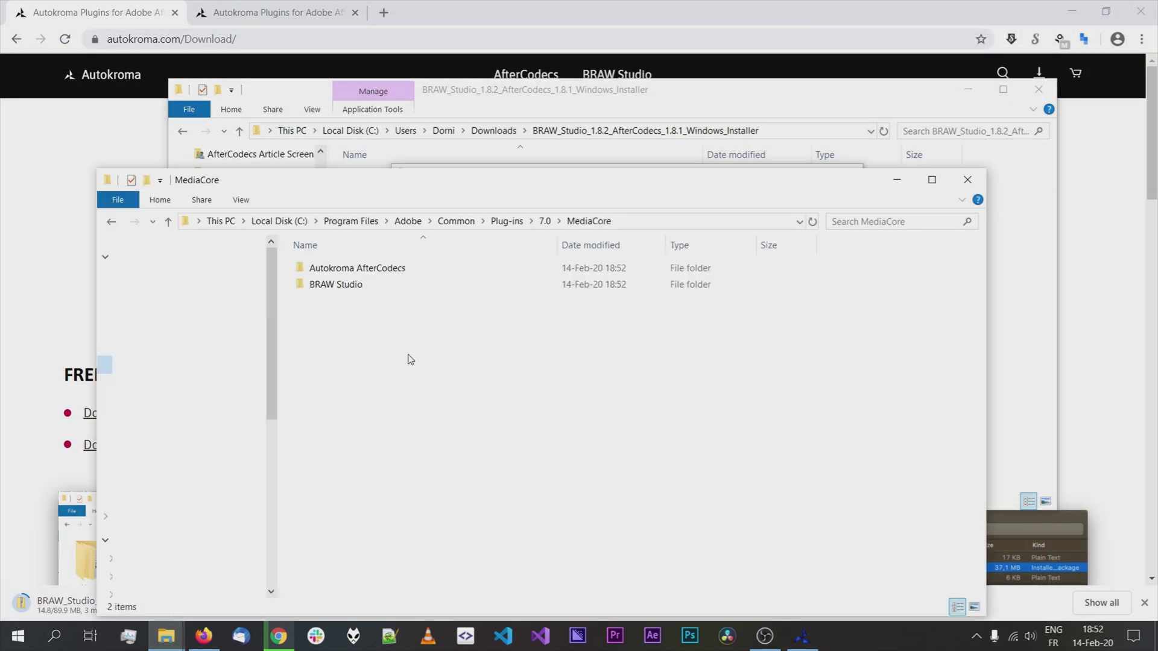
{"action": "double_click", "coordinate": [382, 269]}
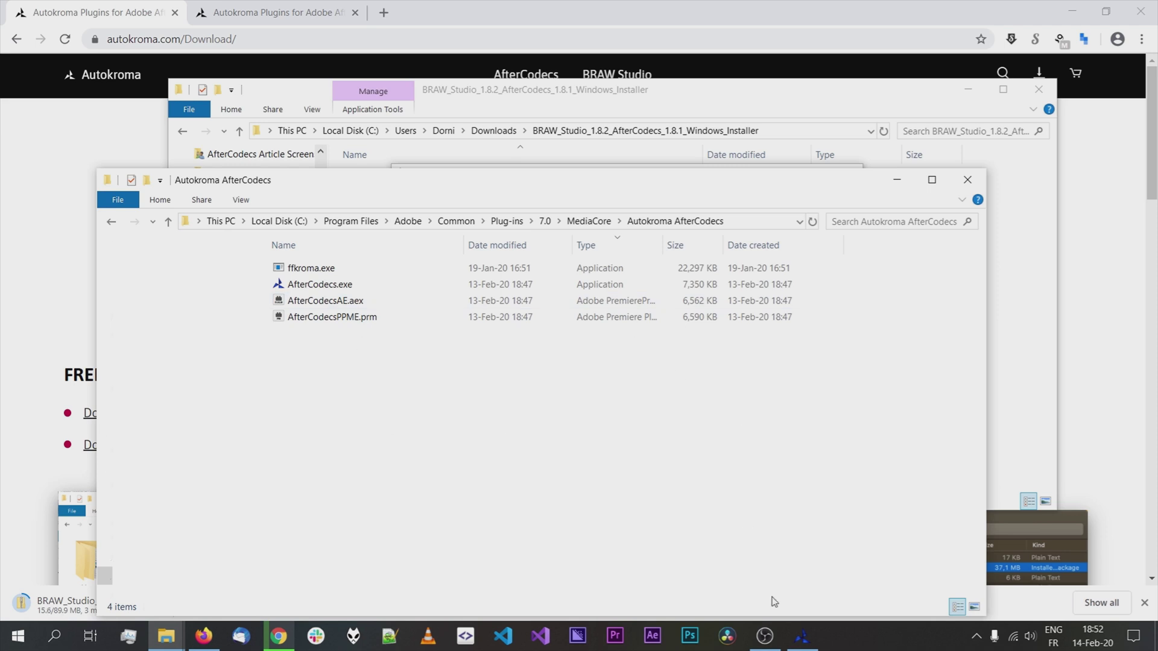
Return to the AfterCodecs setup and finish it without going to Autokroma.com.
{"action": "left_click", "coordinate": [802, 635]}
{"action": "left_click", "coordinate": [759, 512]}
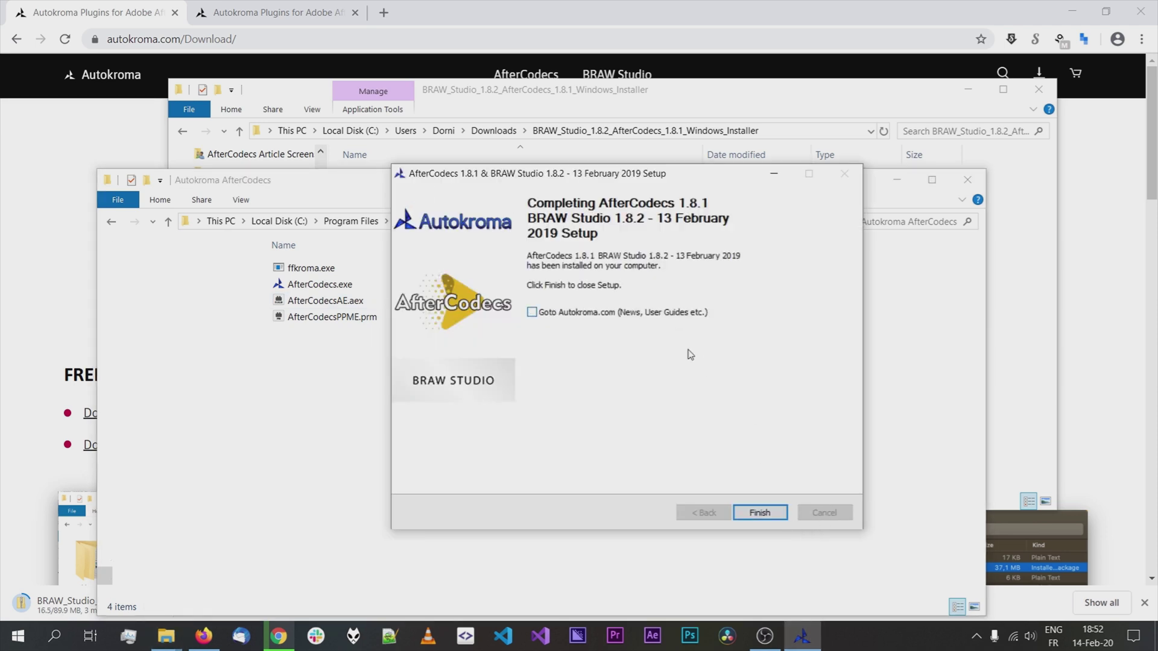
{"action": "left_click", "coordinate": [758, 513]}
Locate the com.autokroma.afcpanel folder in Adobe's CEP extensions folder, and minimize the open Explorer windows.
{"action": "mouse_move", "coordinate": [174, 634]}
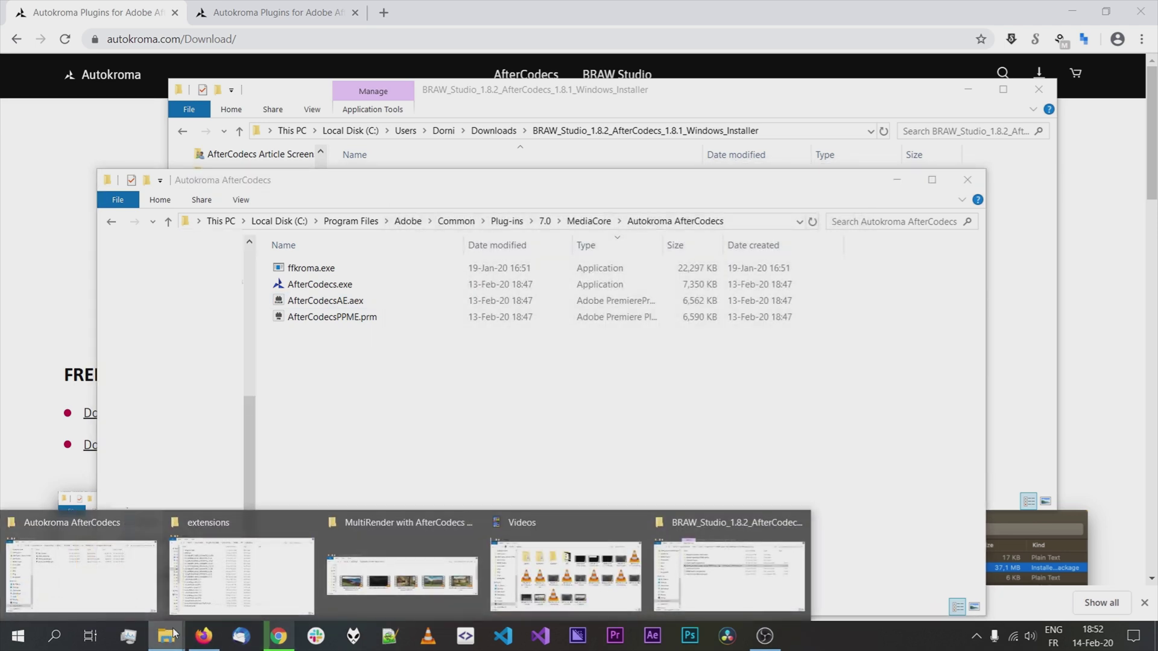
{"action": "left_click", "coordinate": [242, 572]}
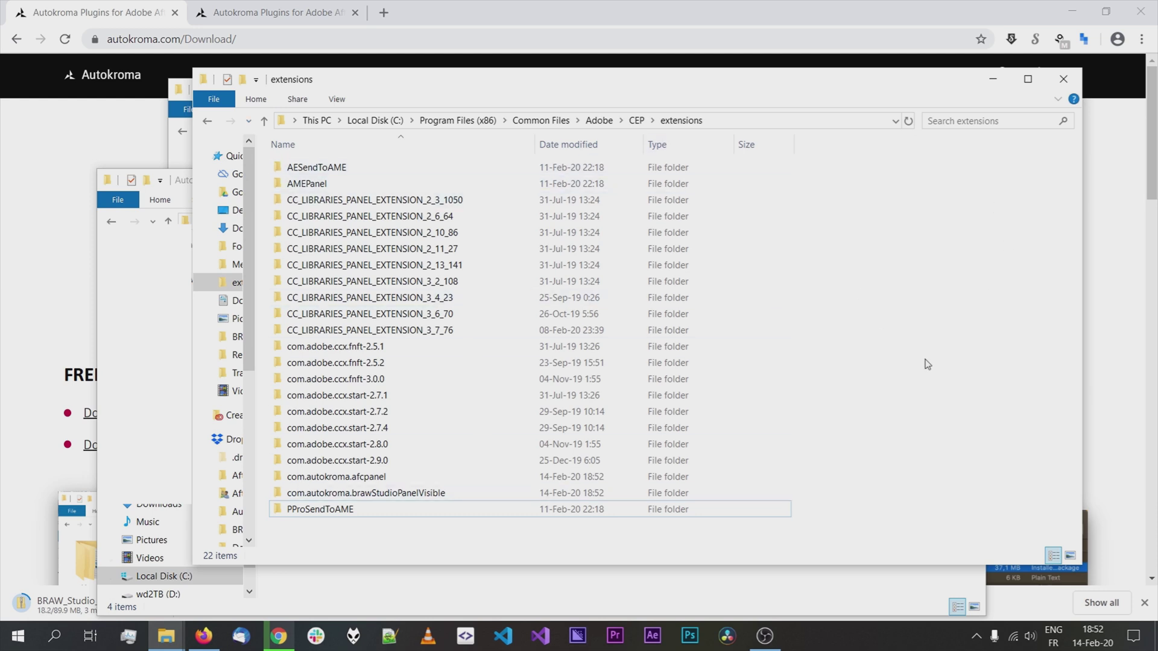
{"action": "left_click", "coordinate": [374, 476]}
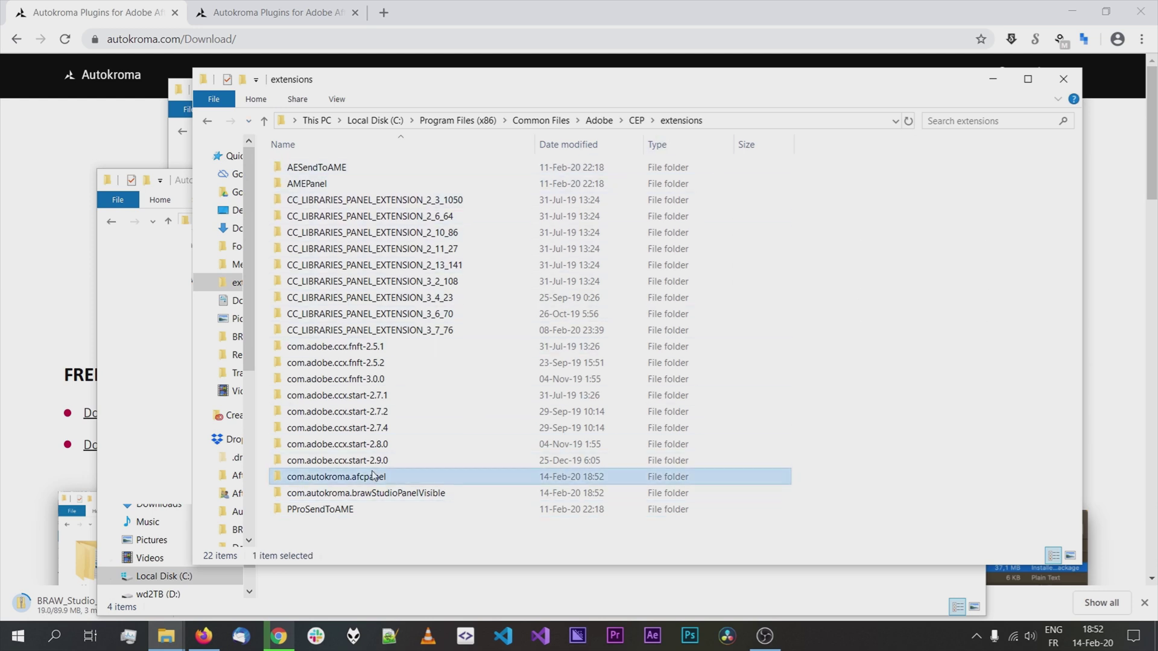
{"action": "left_click", "coordinate": [414, 482]}
{"action": "left_click", "coordinate": [855, 374]}
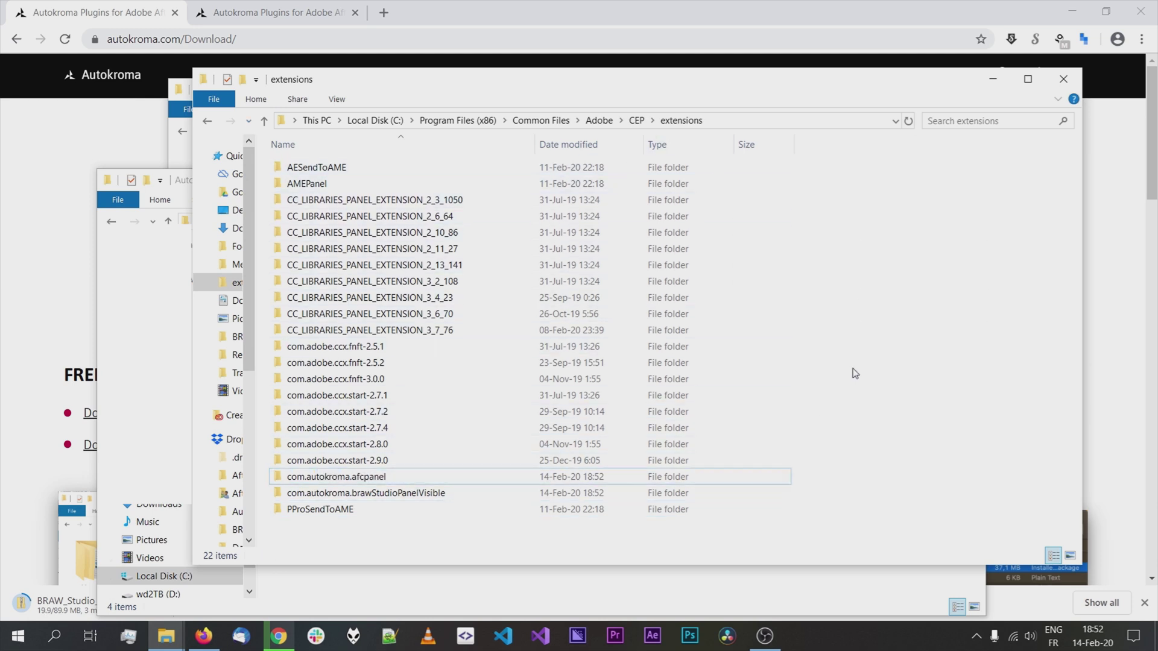
{"action": "left_click", "coordinate": [992, 79]}
{"action": "left_click", "coordinate": [898, 180]}
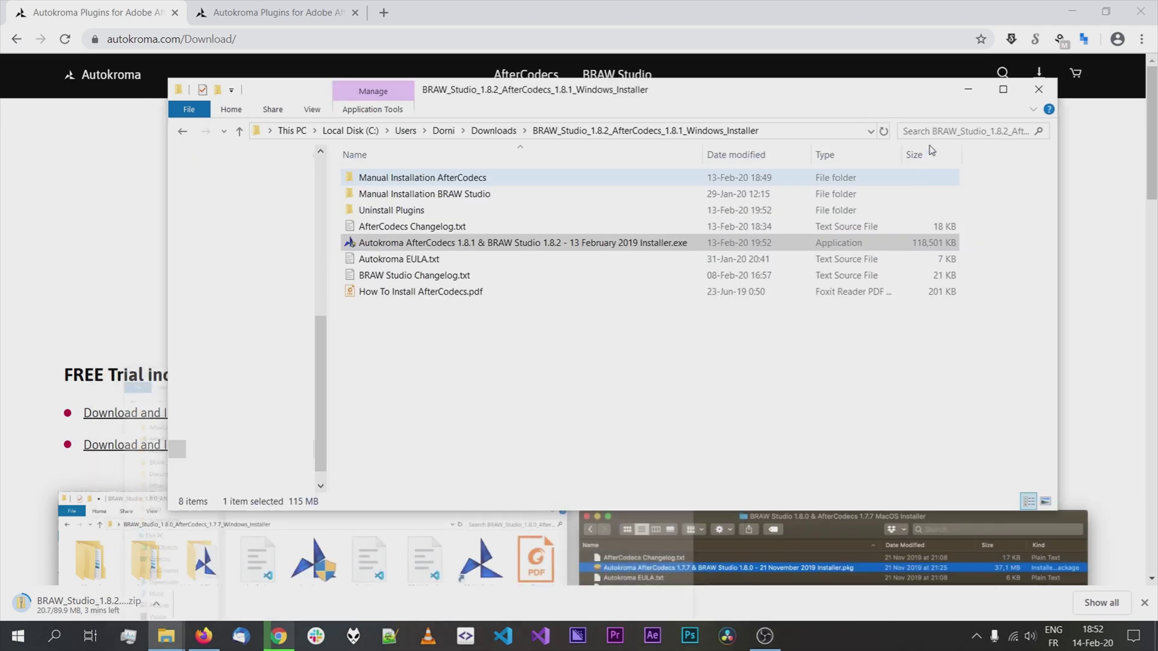
{"action": "left_click", "coordinate": [968, 89]}
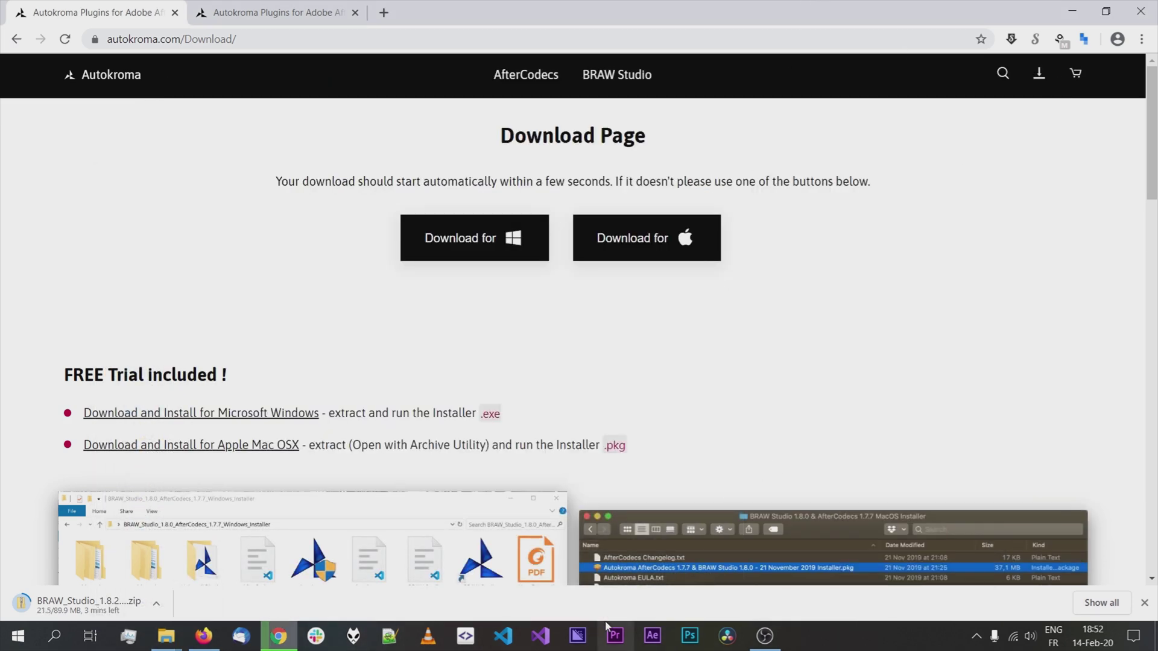
Relaunch Premiere Pro and open the recent project AfterCodecs_Markers4_Panel_CC2020.
{"action": "left_click", "coordinate": [615, 639]}
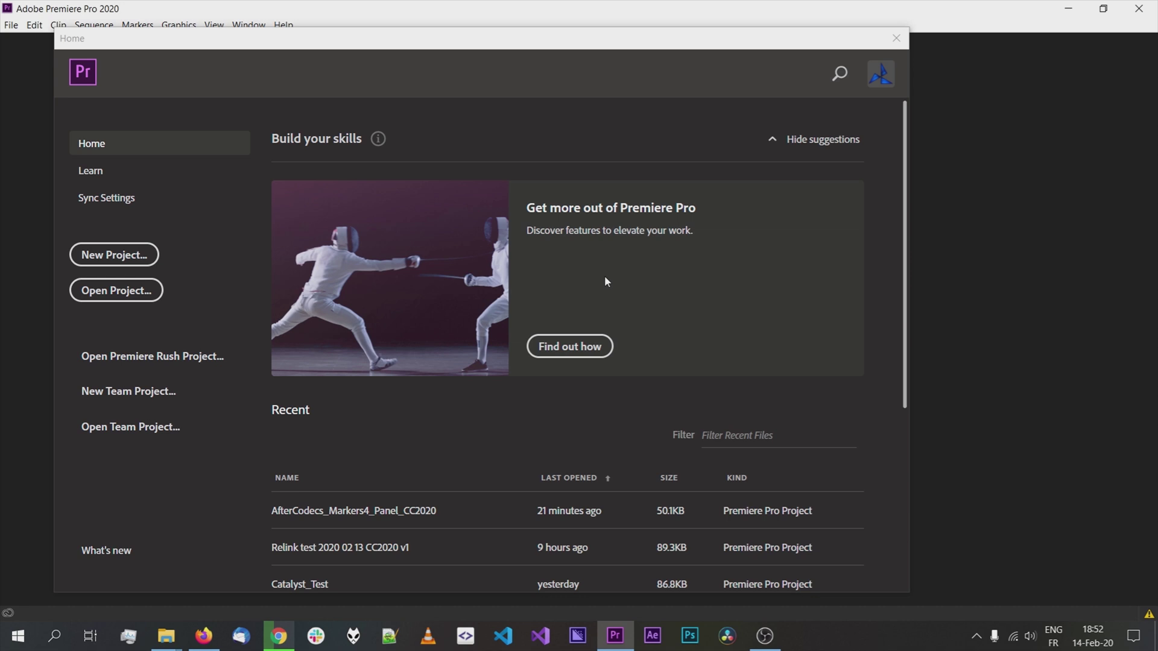
{"action": "scroll", "coordinate": [452, 413], "scroll_direction": "down", "scroll_amount": 1}
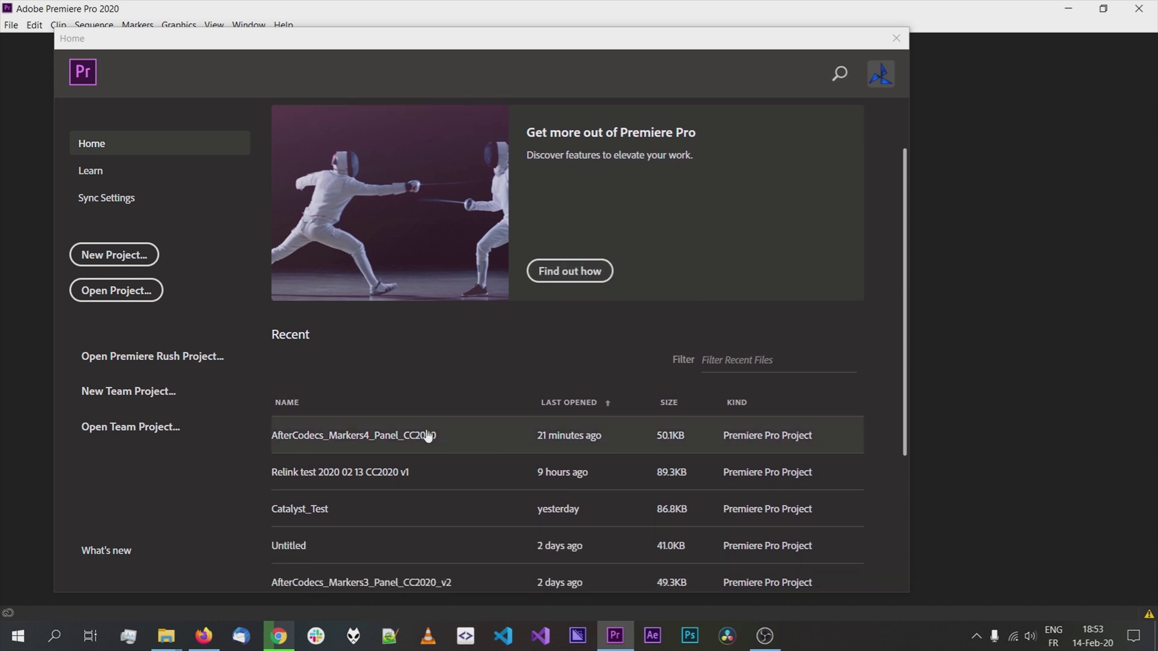
{"action": "left_click", "coordinate": [426, 432]}
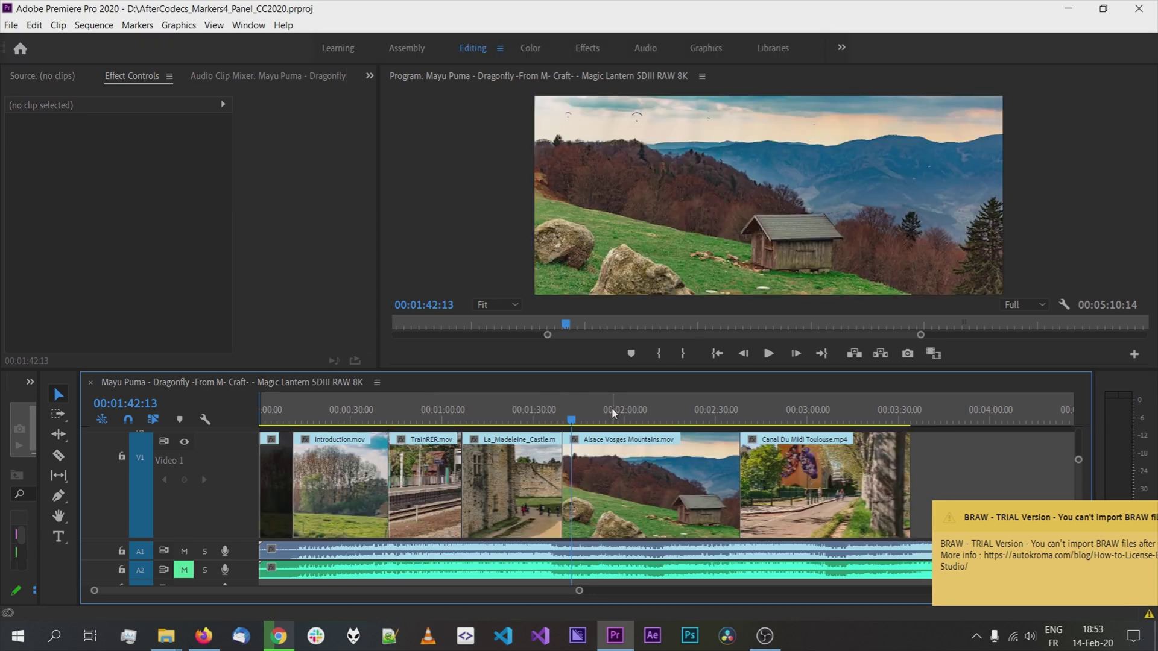
Mark the sequence's Out point at about 00:03:15, within the Canal Du Midi Toulouse.mp4 clip.
{"action": "left_click_drag", "start_coordinate": [611, 407], "coordinate": [777, 399]}
{"action": "key", "text": "o"}
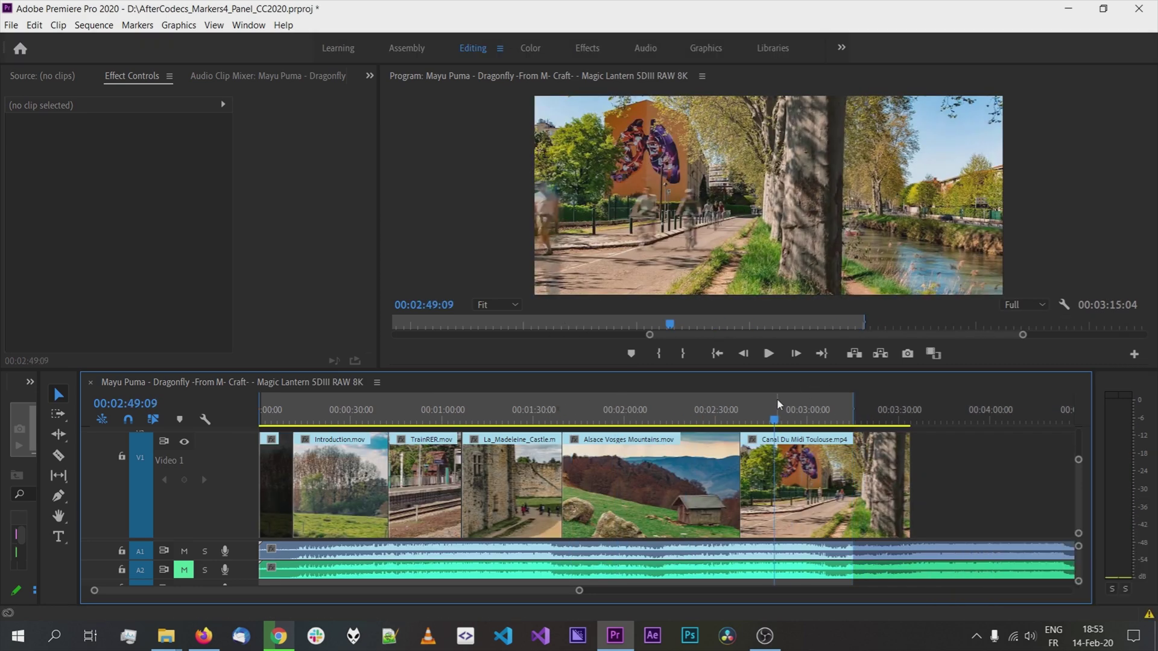
Open the media export settings for the sequence and choose AfterCodecs as the export format.
{"action": "key", "text": "ctrl+m"}
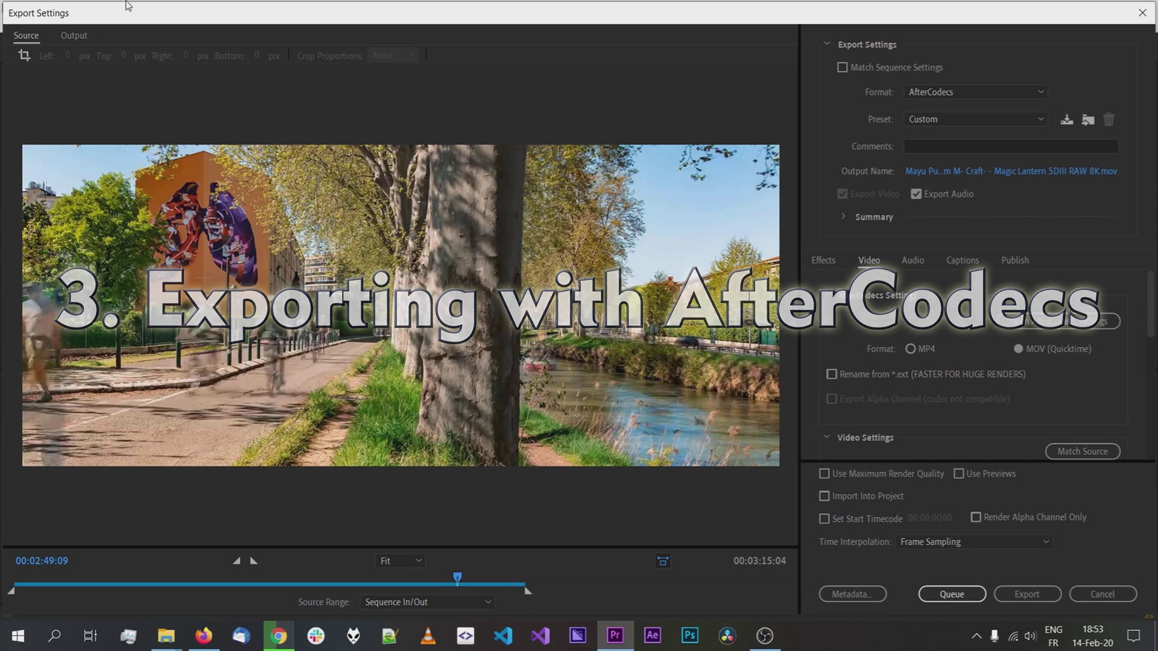
{"action": "left_click", "coordinate": [1103, 594]}
{"action": "left_click", "coordinate": [11, 25]}
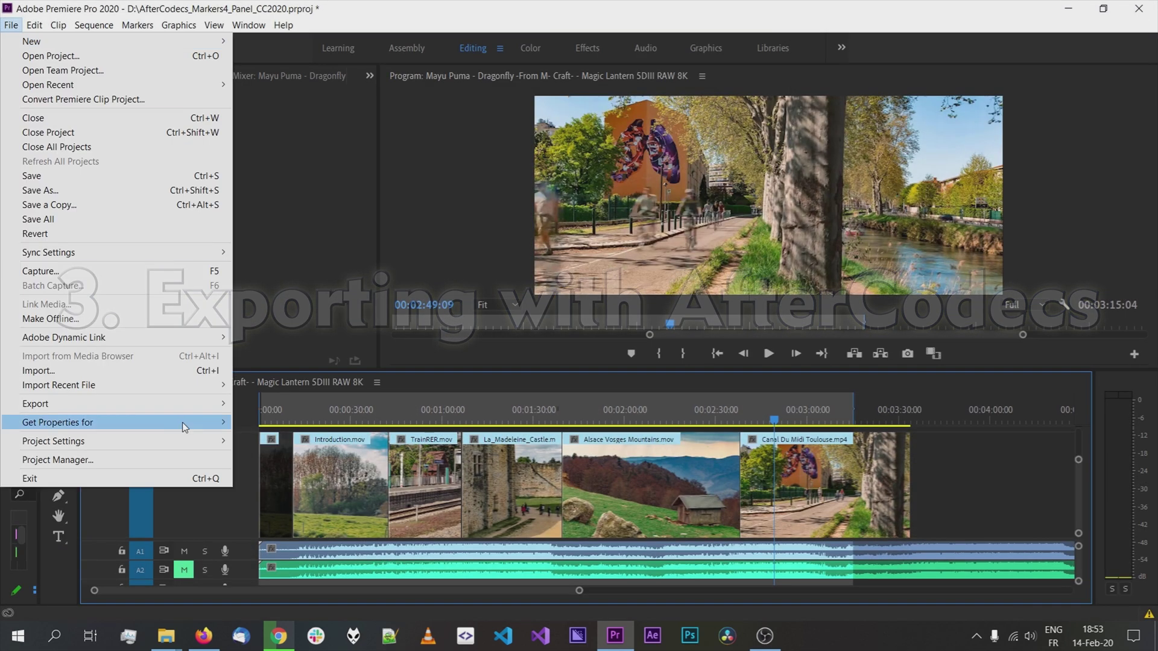
{"action": "mouse_move", "coordinate": [155, 404]}
{"action": "left_click", "coordinate": [269, 404]}
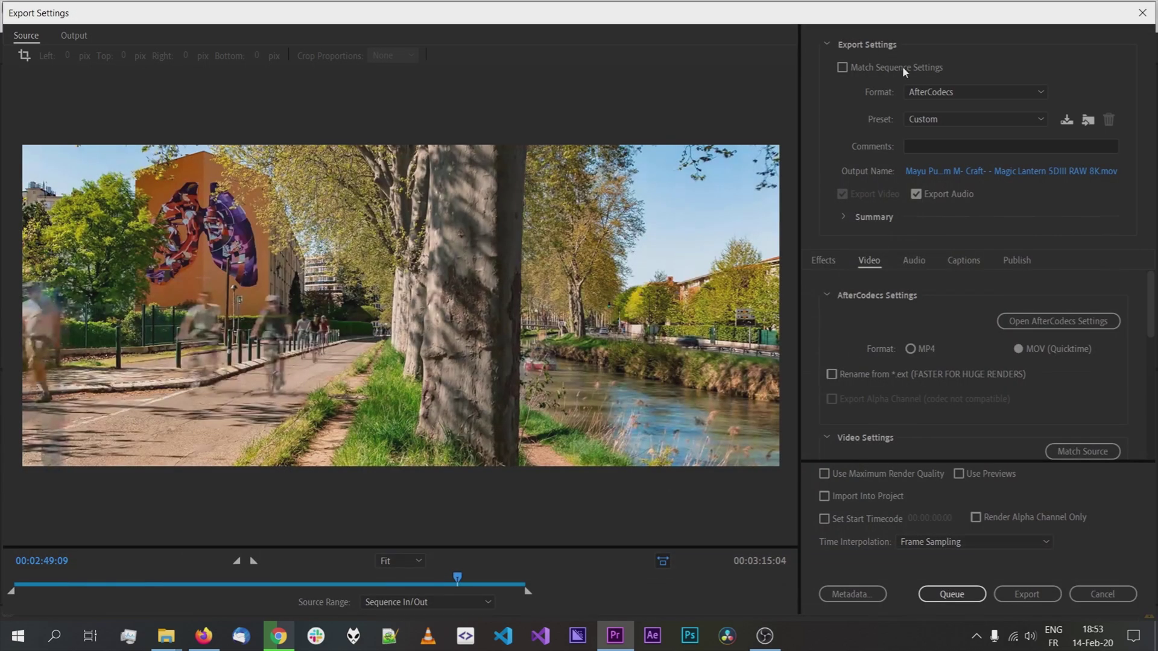
{"action": "left_click", "coordinate": [928, 91]}
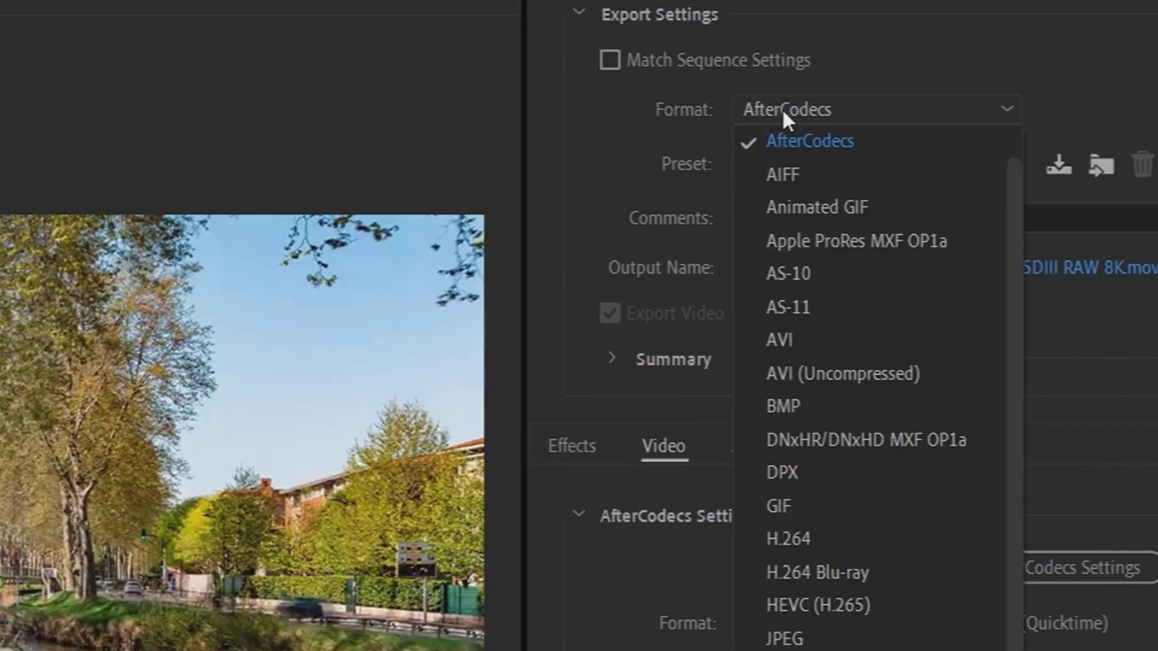
{"action": "scroll", "coordinate": [1001, 115], "scroll_direction": "up", "scroll_amount": 1}
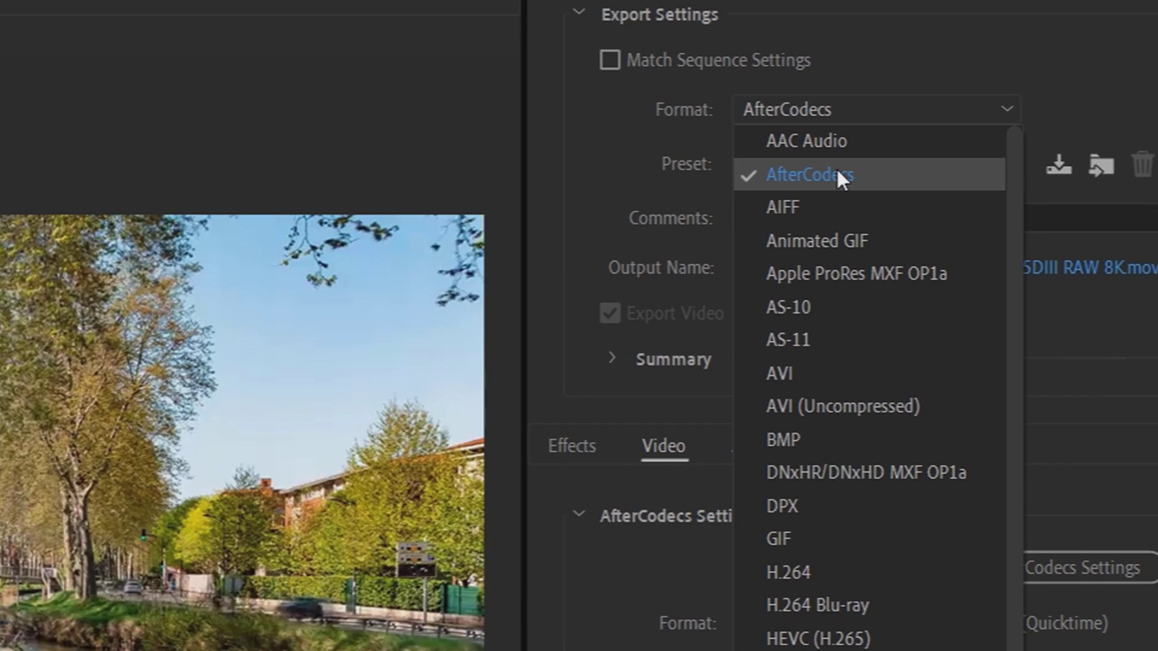
{"action": "left_click", "coordinate": [837, 171]}
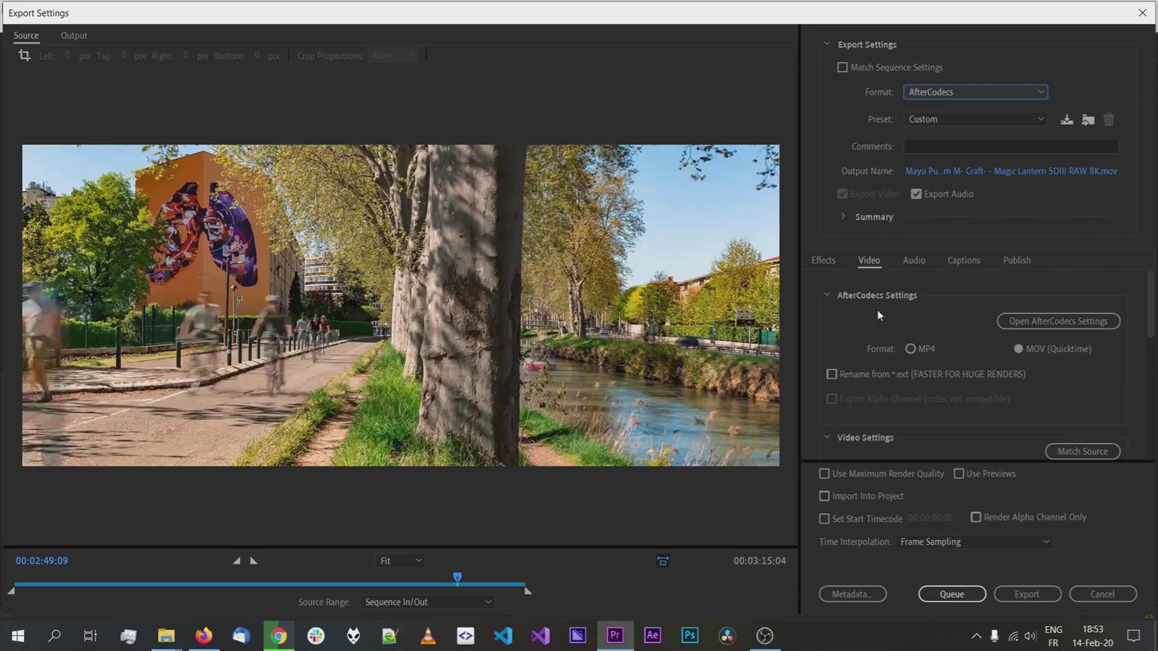
In the AfterCodecs settings, choose H.264 (x264) as the video codec and enable MultiRender for marker-based batch export.
{"action": "left_click", "coordinate": [1032, 322]}
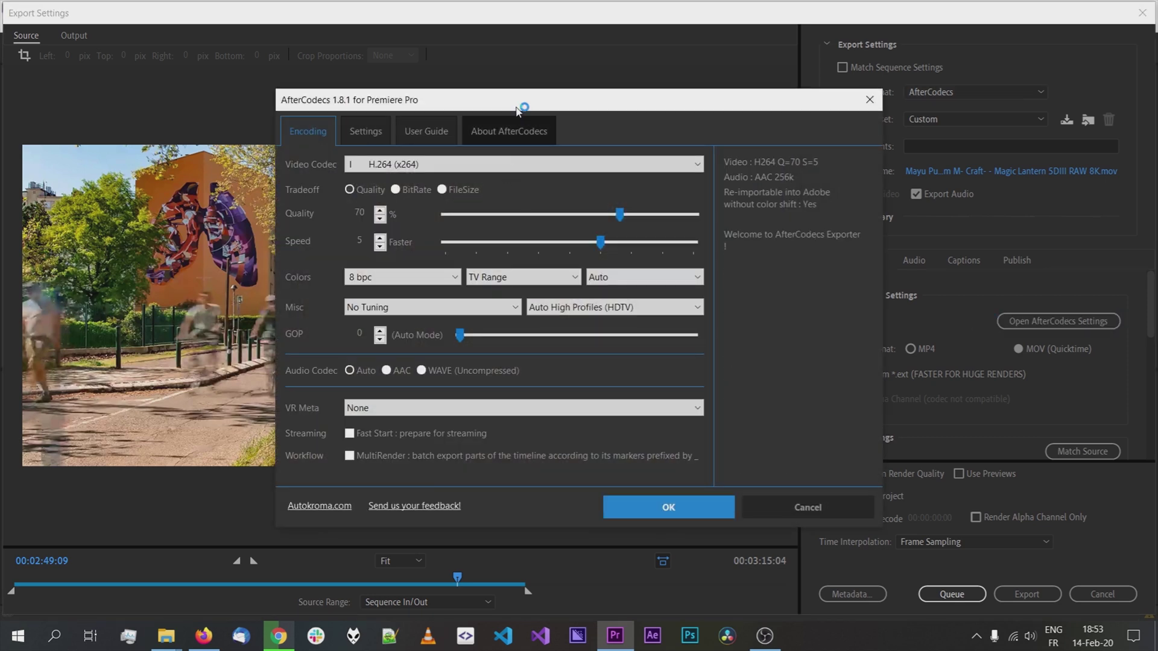
{"action": "left_click_drag", "start_coordinate": [439, 103], "coordinate": [323, 105]}
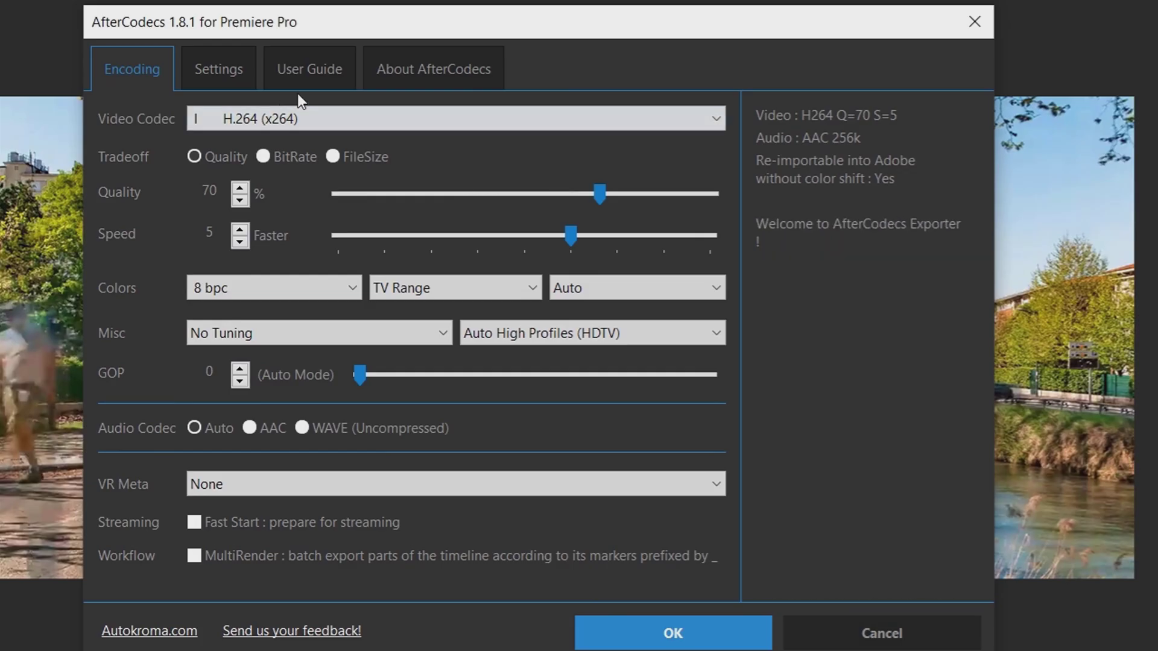
{"action": "left_click", "coordinate": [303, 160]}
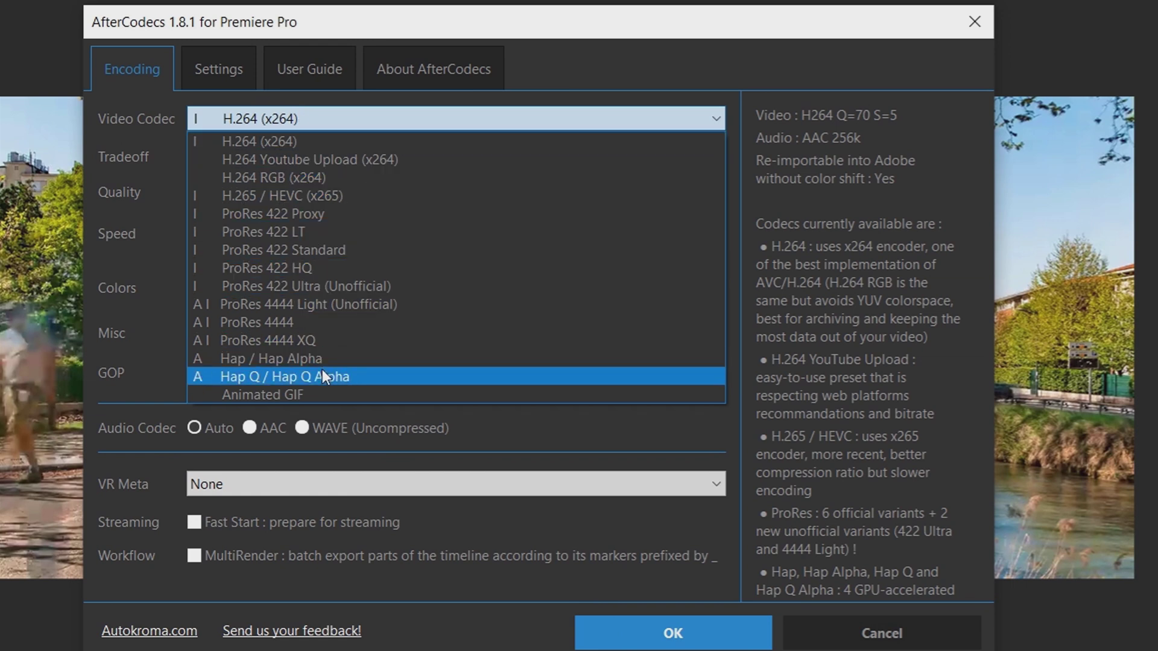
{"action": "left_click", "coordinate": [304, 140]}
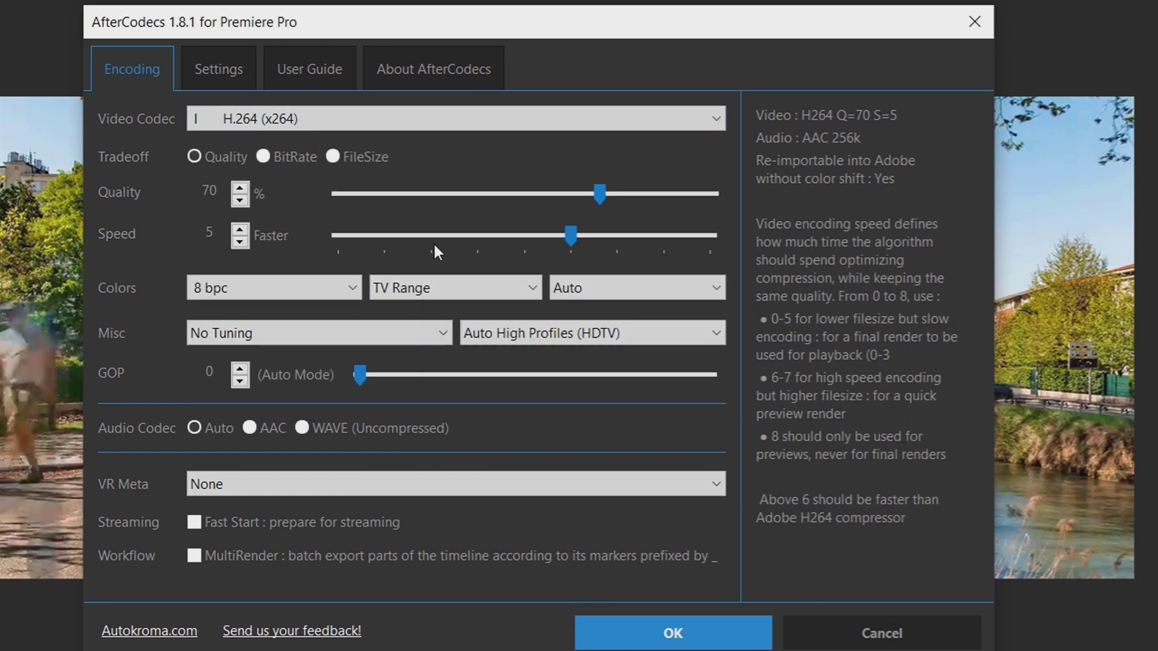
{"action": "mouse_move", "coordinate": [719, 552]}
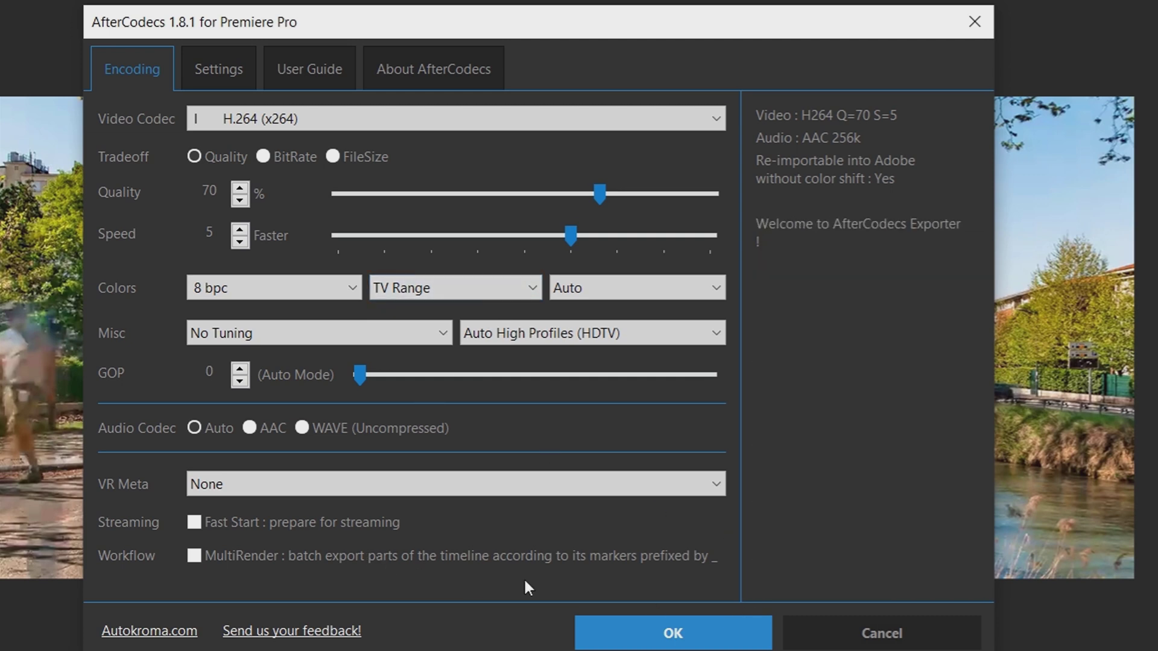
{"action": "left_click", "coordinate": [456, 556]}
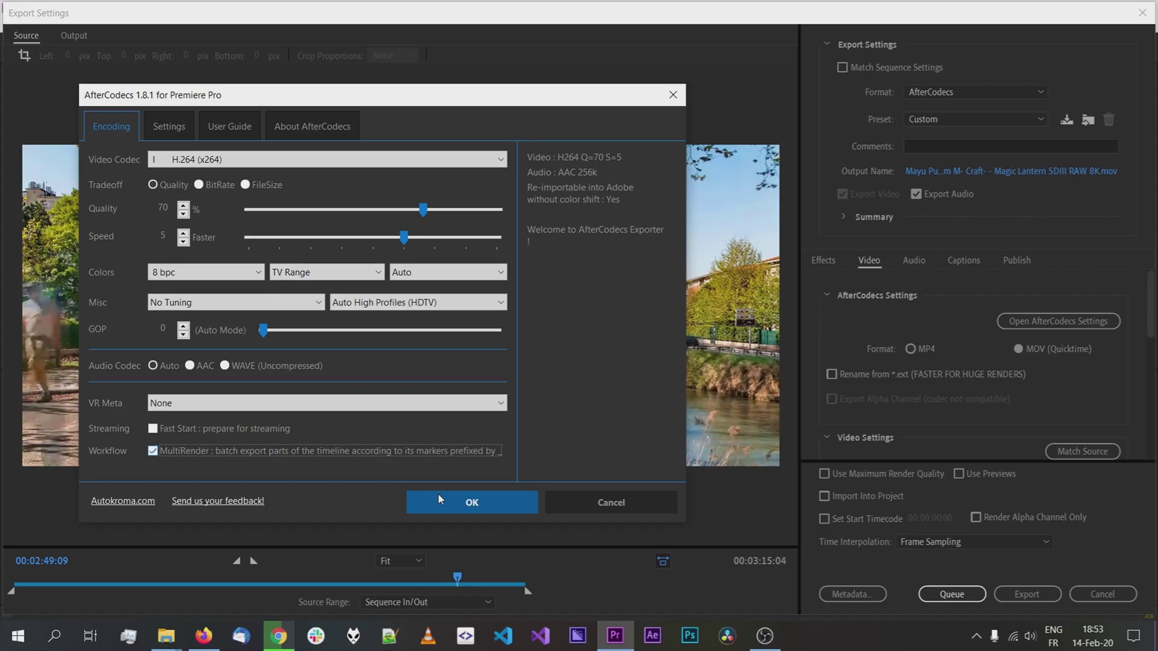
Add a sequence marker at 00:01:42:19, near the start of the Alsace Vosges Mountains.mov clip.
{"action": "left_click", "coordinate": [621, 622]}
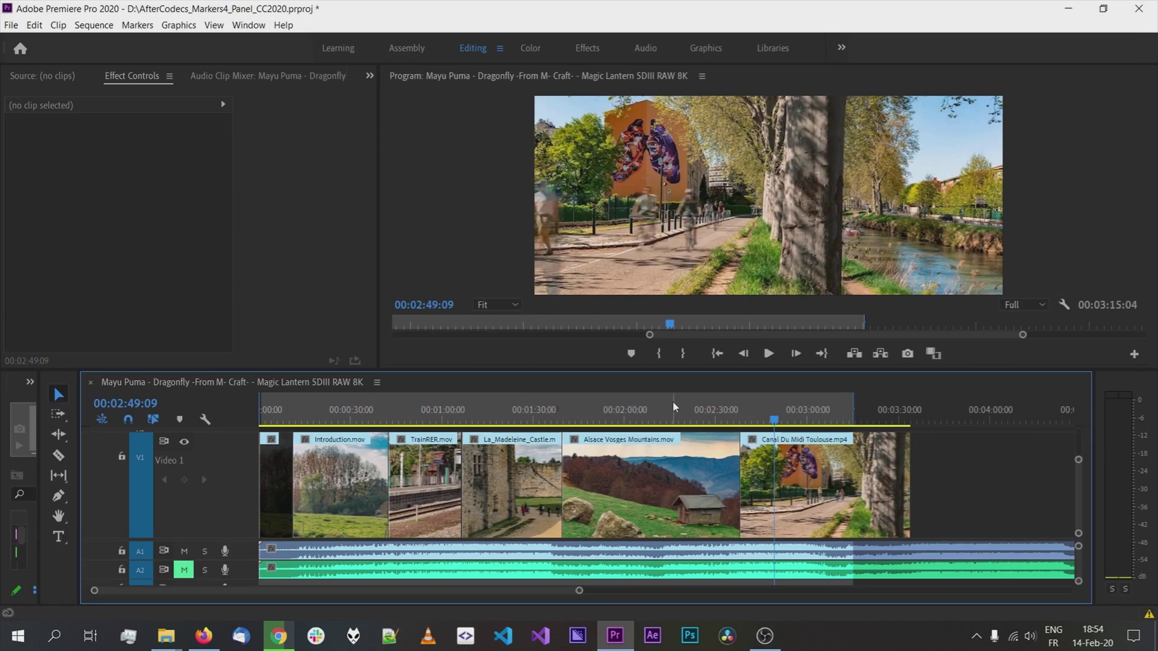
{"action": "left_click", "coordinate": [572, 421]}
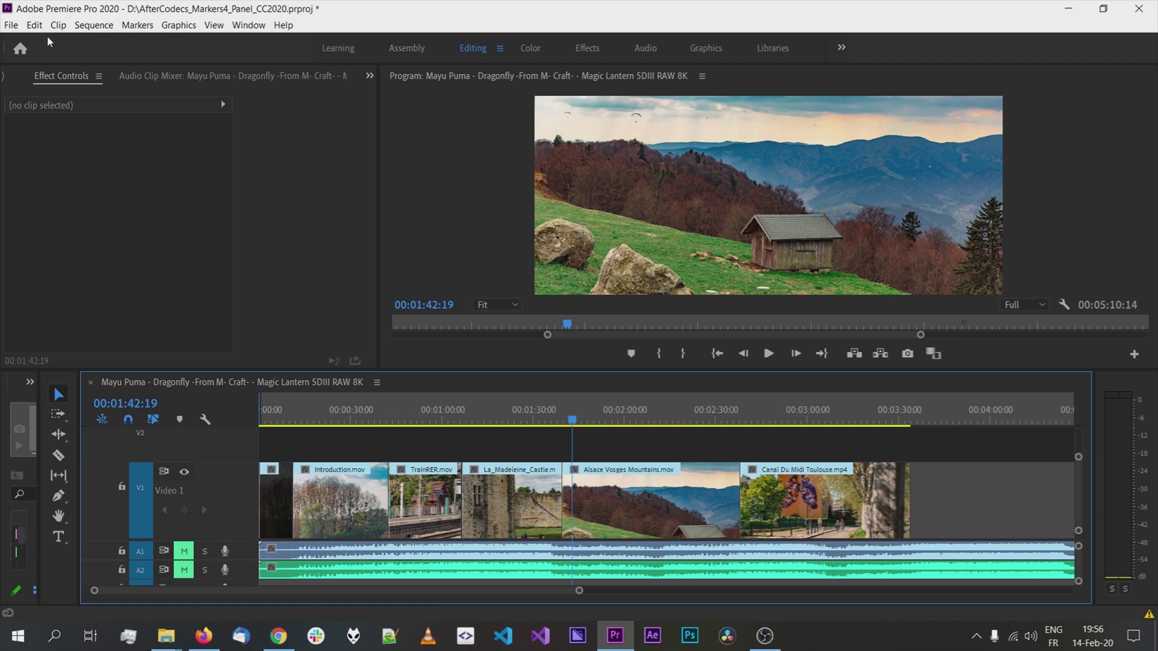
{"action": "left_click", "coordinate": [137, 25]}
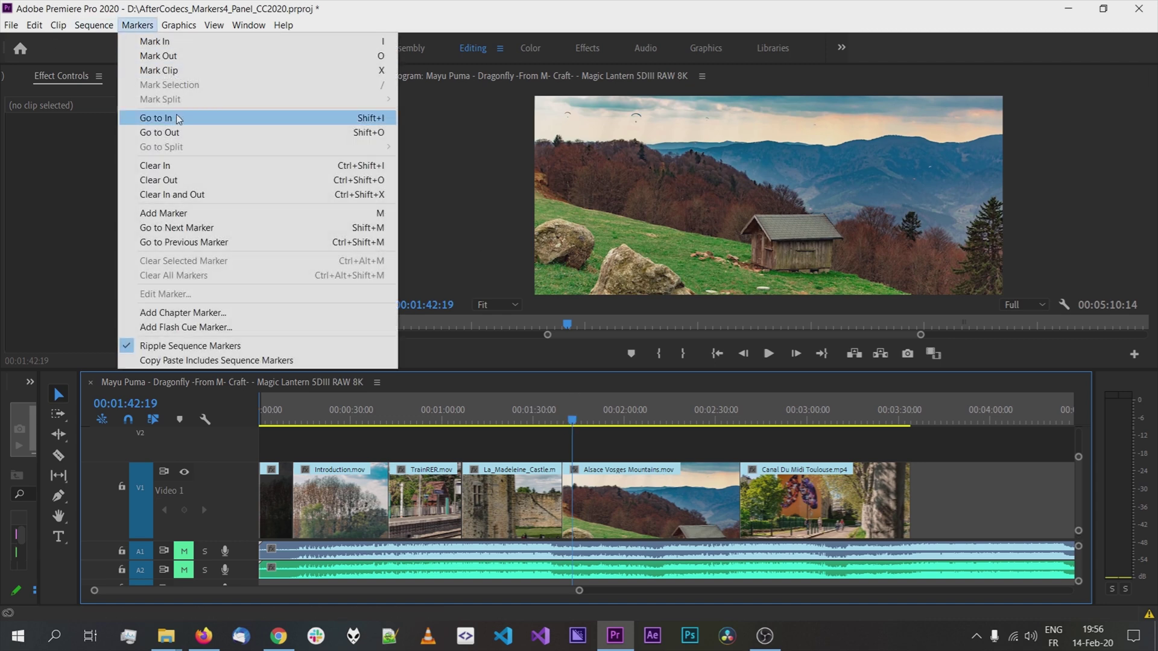
{"action": "left_click", "coordinate": [199, 213]}
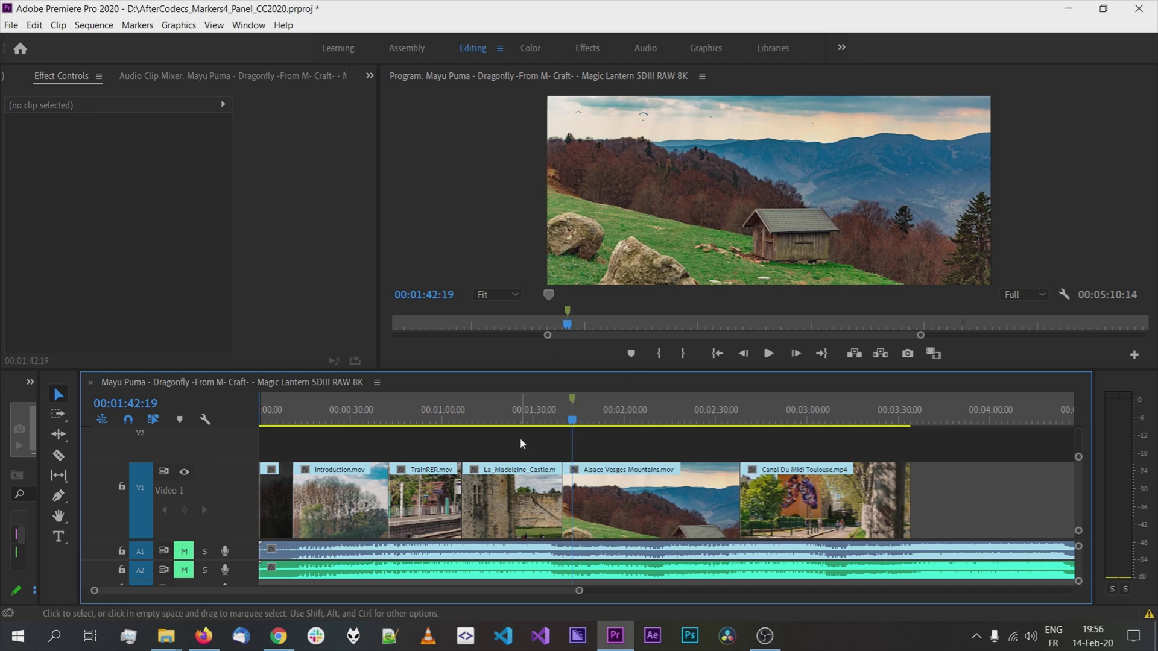
{"action": "left_click", "coordinate": [573, 507]}
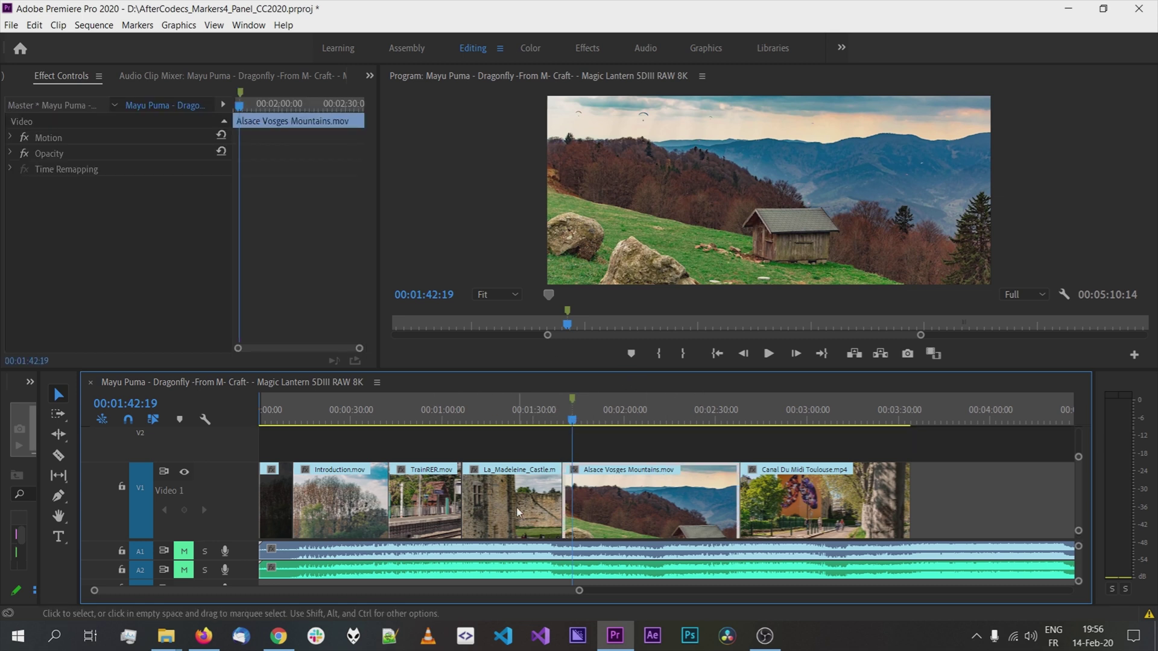
{"action": "left_click", "coordinate": [552, 444]}
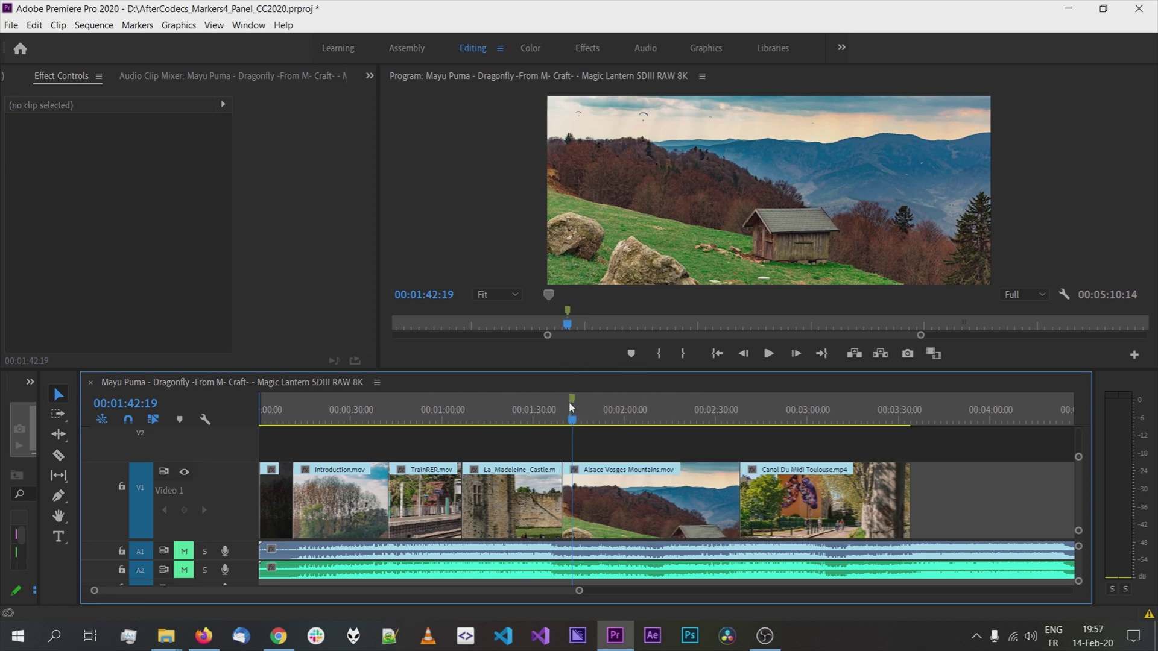
Edit the new marker to give it a duration of 00:00:10:02 and the comment "_Suffix".
{"action": "right_click", "coordinate": [569, 401]}
{"action": "left_click", "coordinate": [609, 325]}
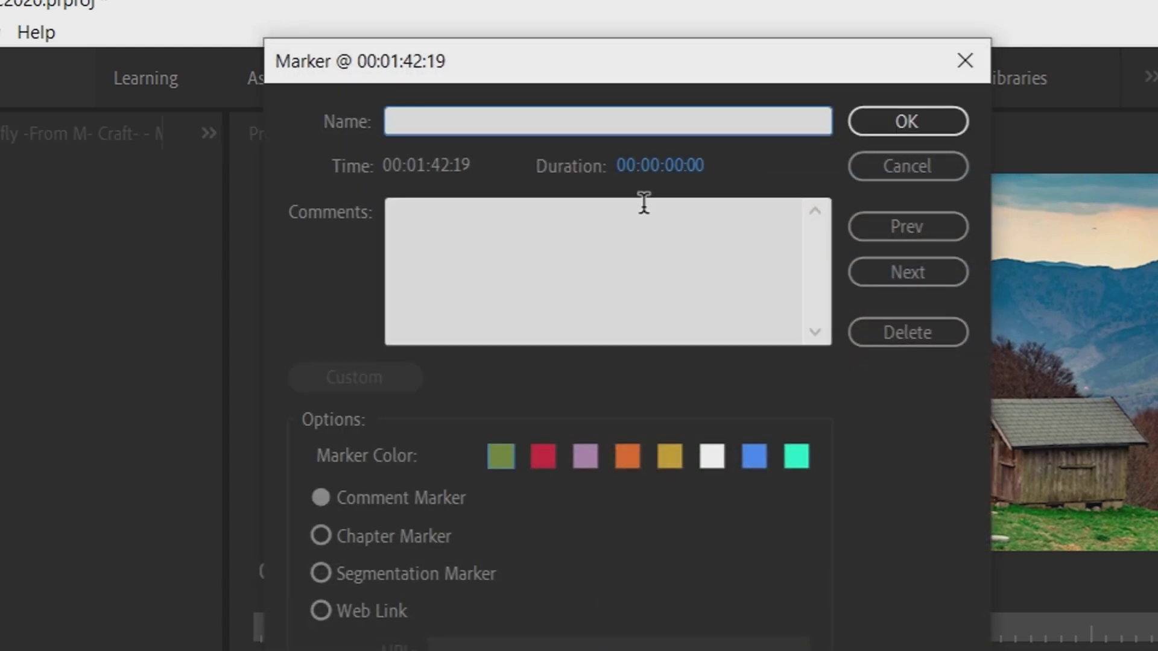
{"action": "left_click_drag", "start_coordinate": [644, 170], "coordinate": [876, 129]}
{"action": "left_click", "coordinate": [662, 257]}
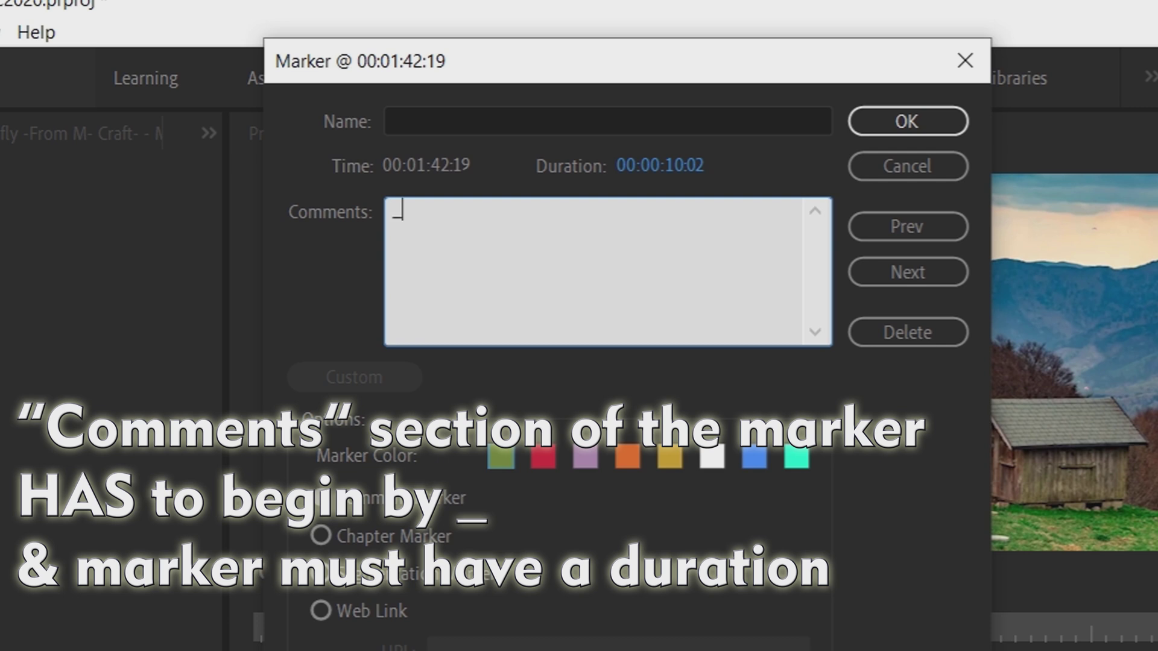
{"action": "type", "text": "_Sffixuffix"}
{"action": "left_click", "coordinate": [908, 121]}
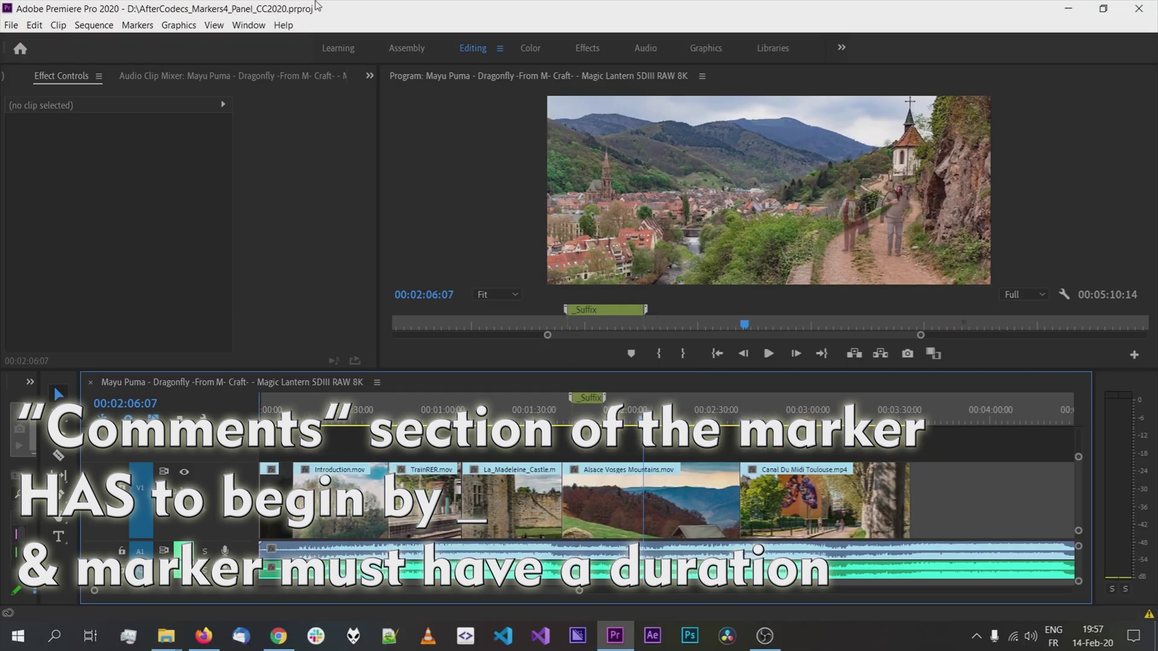
Add a marker named "doesntmatter" at 00:02:06:07, give it a duration and extend its end to about 00:02:14:05.
{"action": "left_click", "coordinate": [138, 24]}
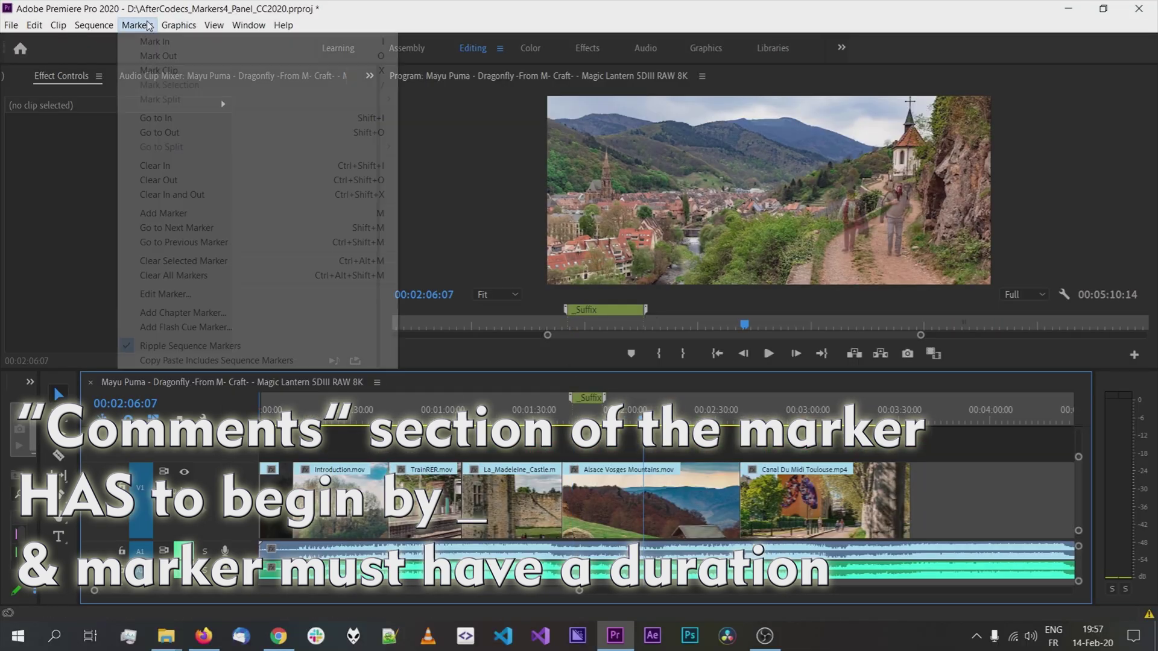
{"action": "left_click", "coordinate": [175, 213]}
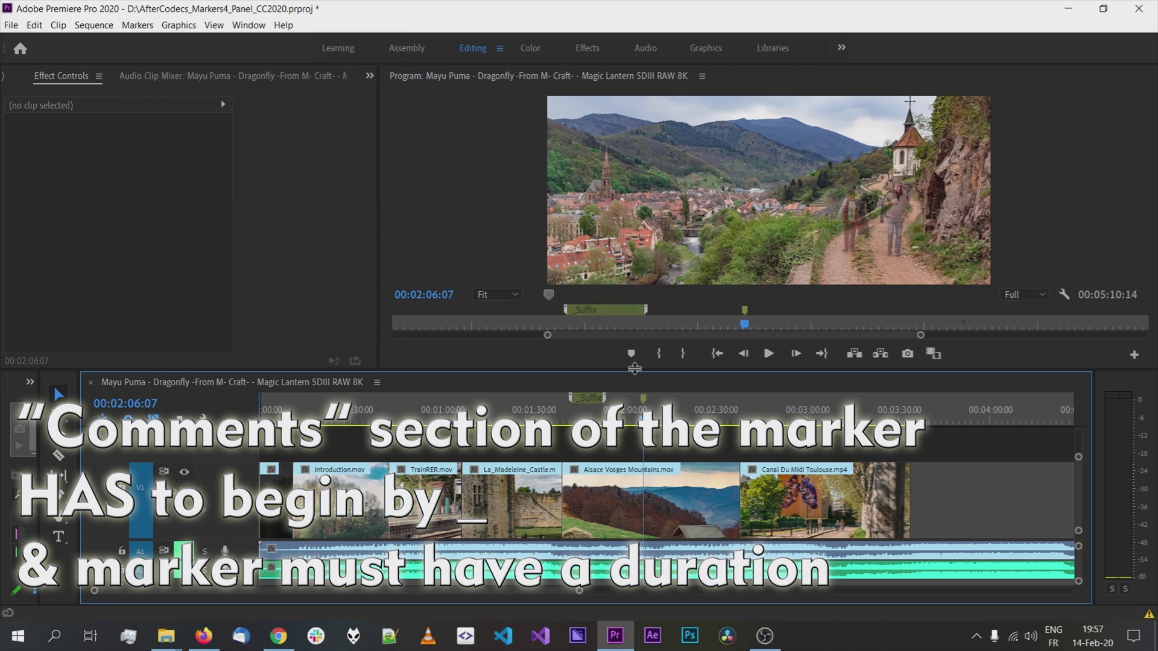
{"action": "right_click", "coordinate": [645, 401]}
{"action": "left_click", "coordinate": [669, 320]}
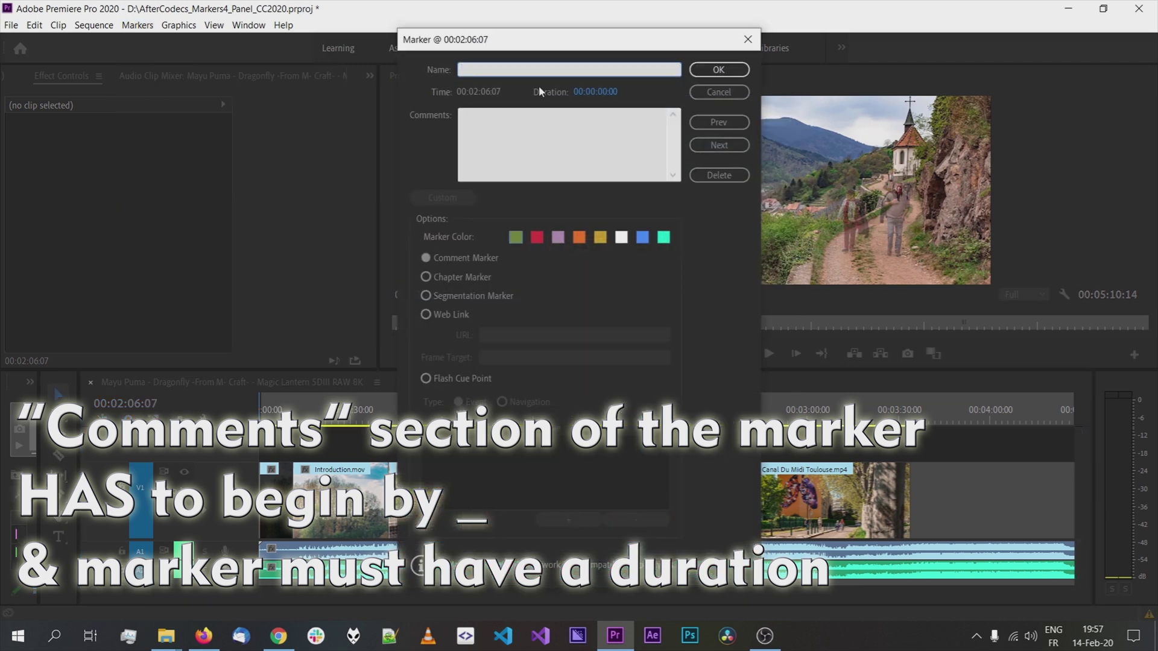
{"action": "type", "text": "doesntmatter"}
{"action": "left_click_drag", "start_coordinate": [579, 93], "coordinate": [664, 91]}
{"action": "key", "text": "Return"}
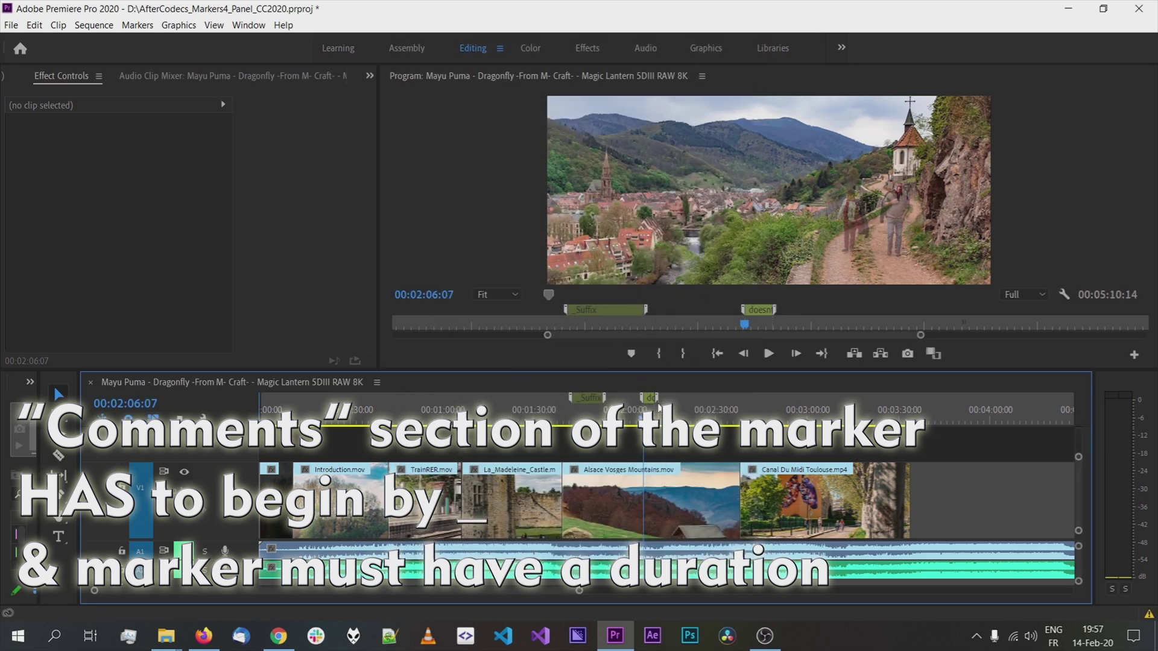
{"action": "left_click_drag", "start_coordinate": [657, 400], "coordinate": [669, 399]}
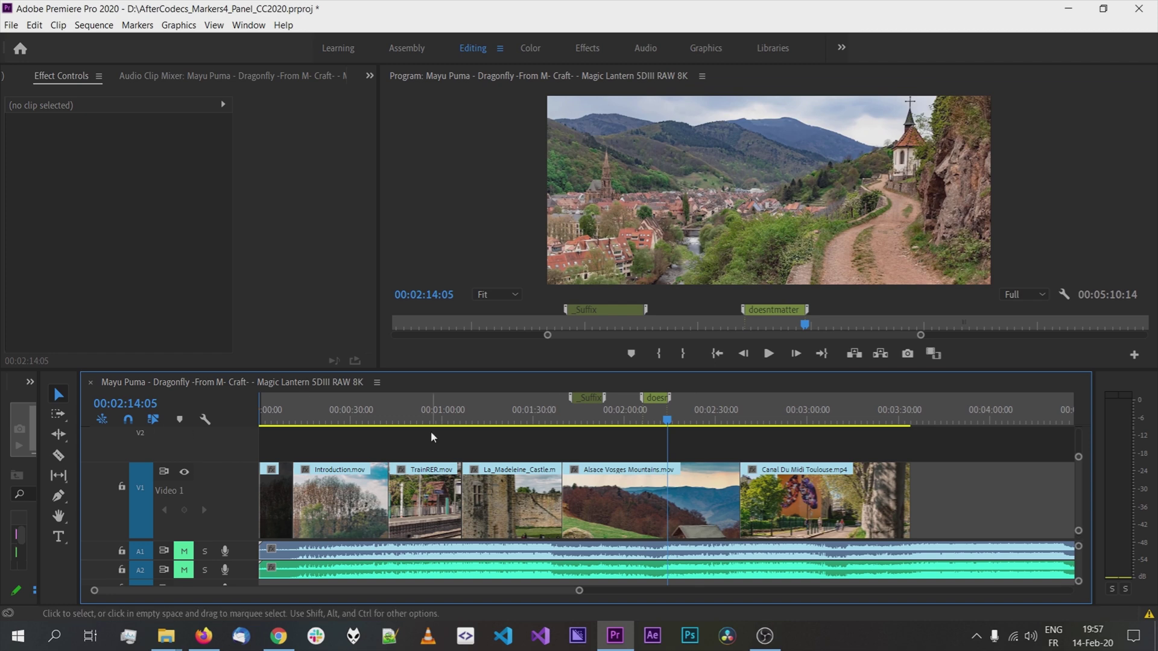
Open the AfterCodecs Panel extension.
{"action": "left_click", "coordinate": [214, 25]}
{"action": "mouse_move", "coordinate": [248, 25]}
{"action": "mouse_move", "coordinate": [422, 73]}
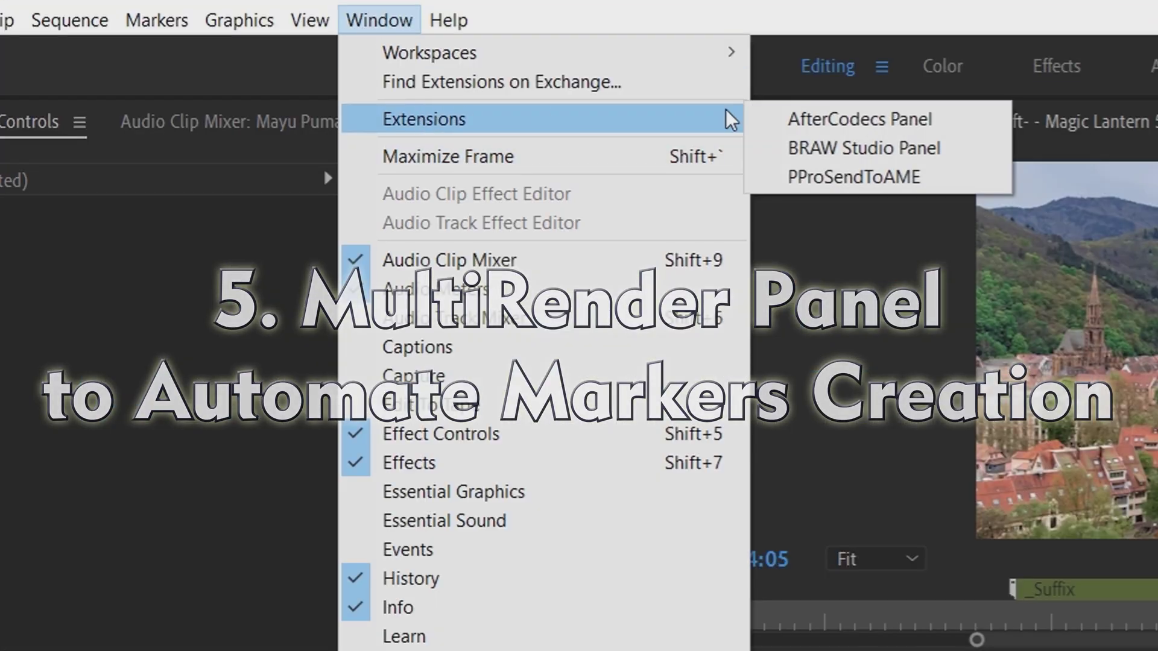
{"action": "left_click", "coordinate": [799, 128]}
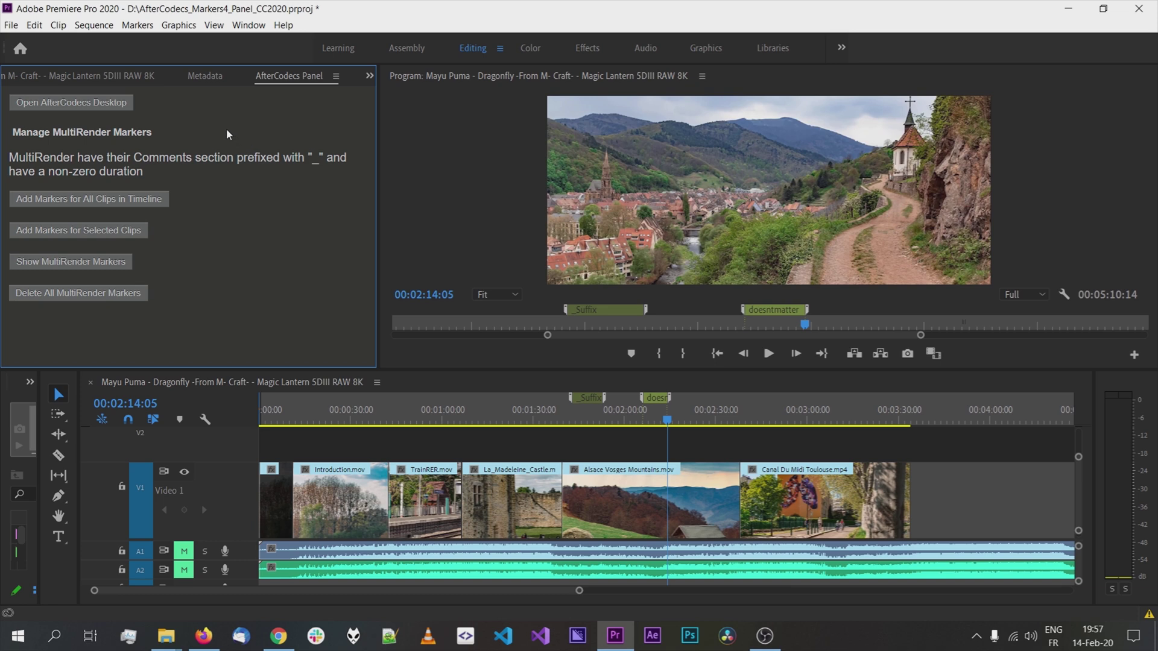
{"action": "left_click", "coordinate": [245, 23]}
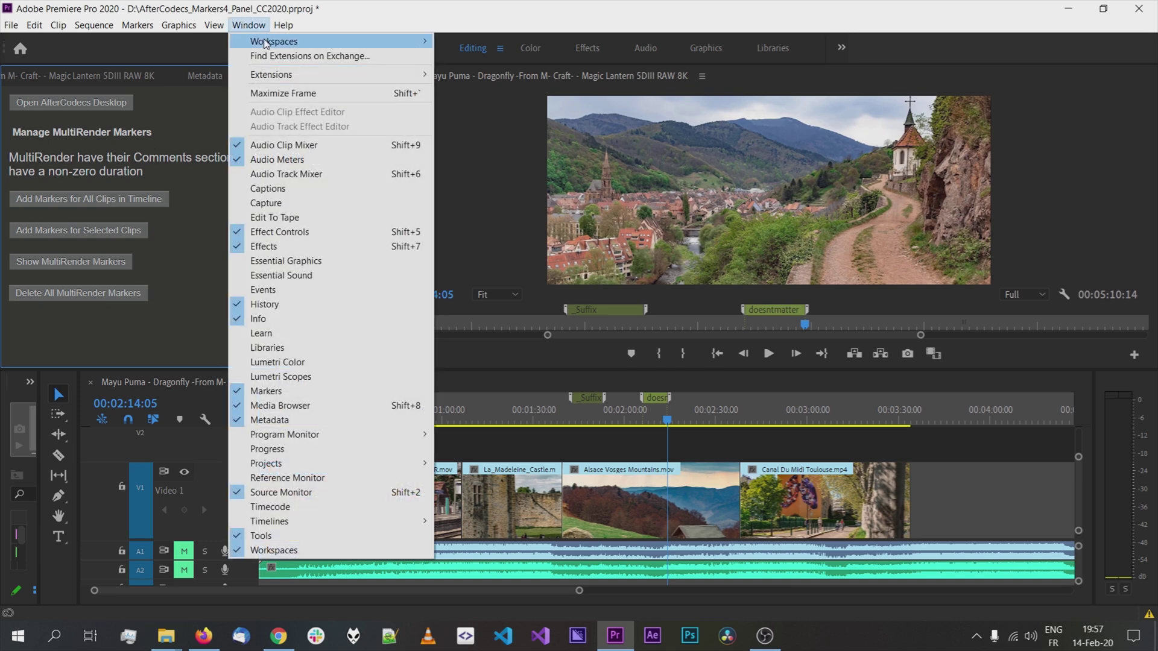
{"action": "left_click", "coordinate": [281, 6]}
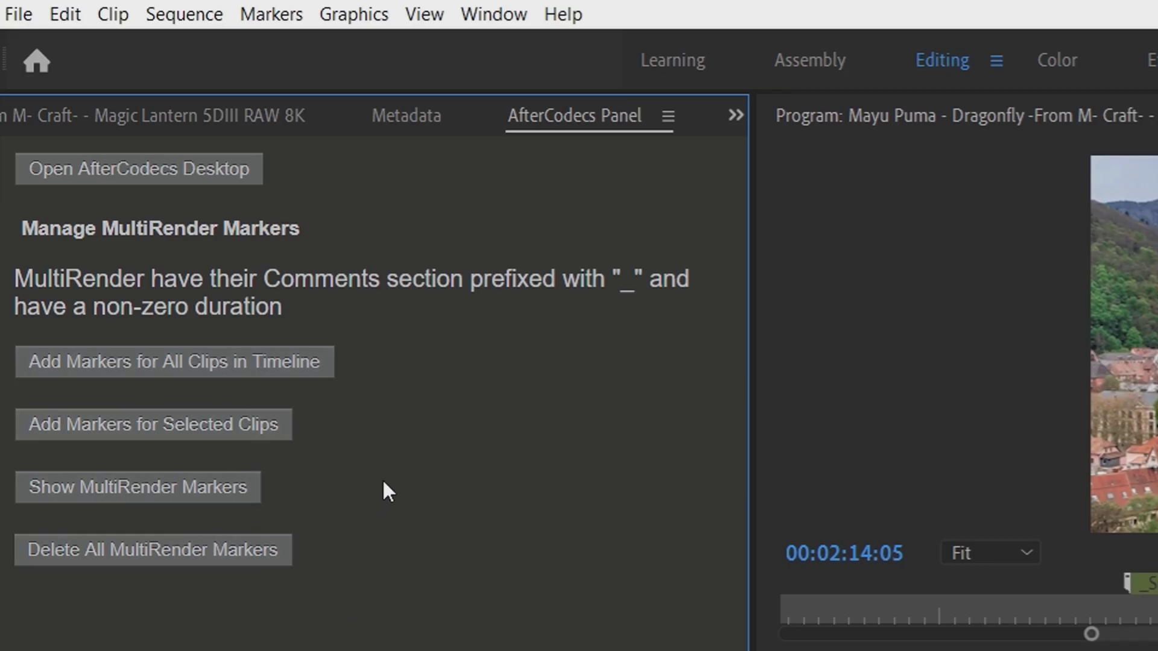
List the sequence's MultiRender markers with the AfterCodecs Panel and dismiss the report.
{"action": "left_click", "coordinate": [150, 492]}
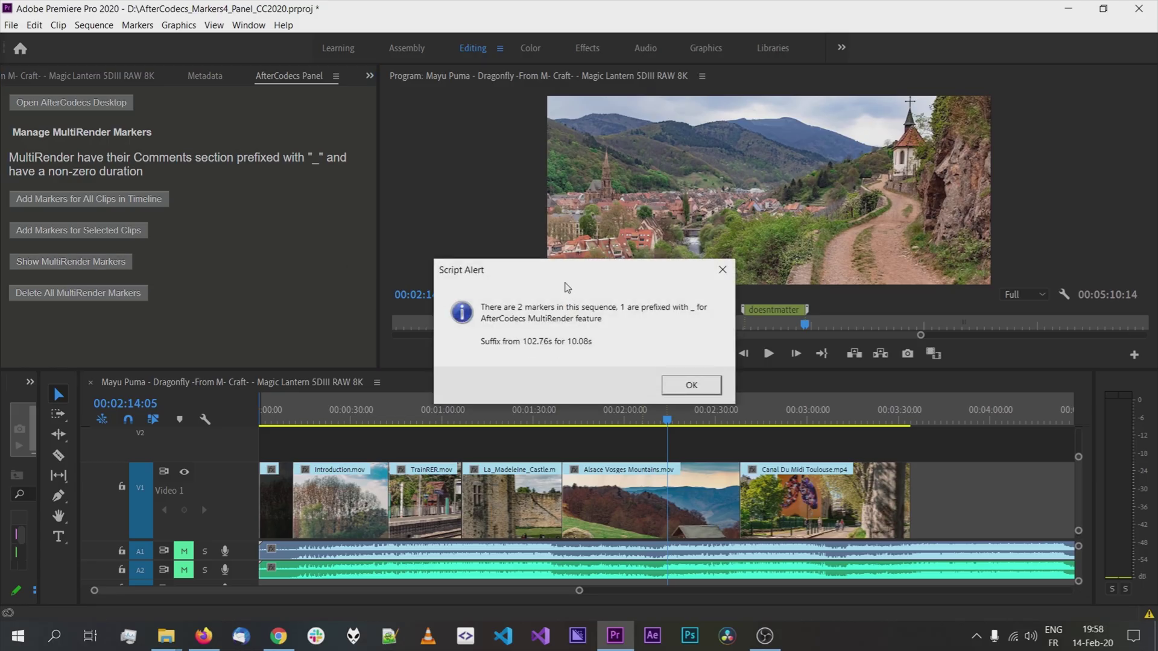
{"action": "left_click_drag", "start_coordinate": [517, 273], "coordinate": [343, 289]}
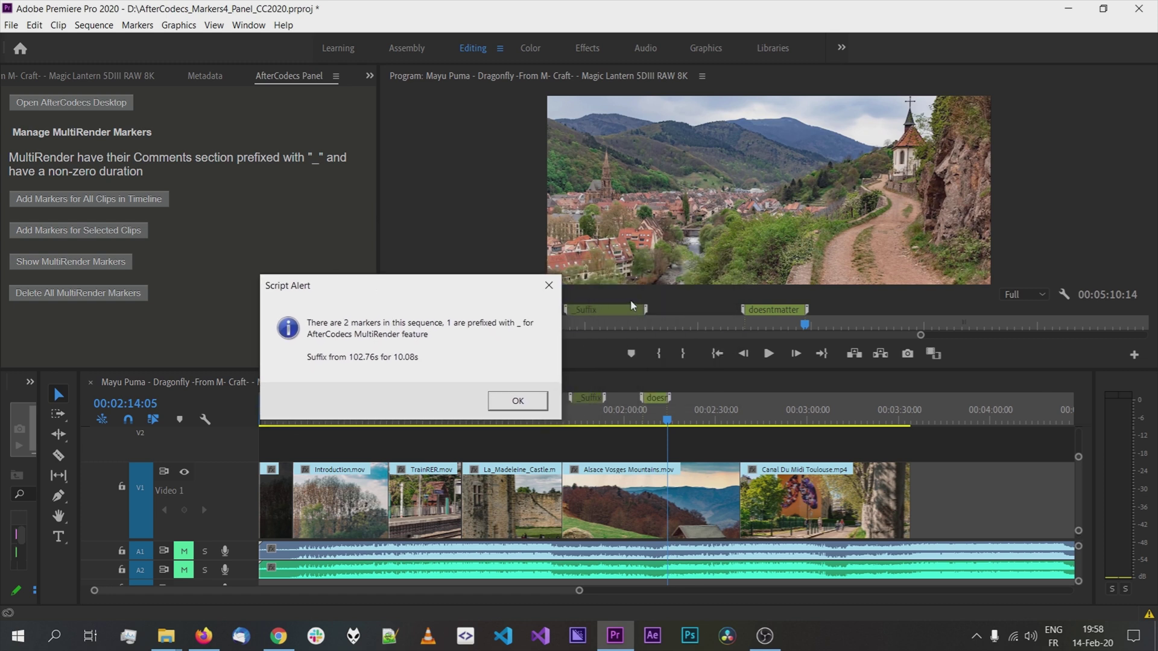
{"action": "left_click", "coordinate": [516, 401]}
Delete all MultiRender markers from the sequence with the AfterCodecs Panel.
{"action": "left_click", "coordinate": [37, 296]}
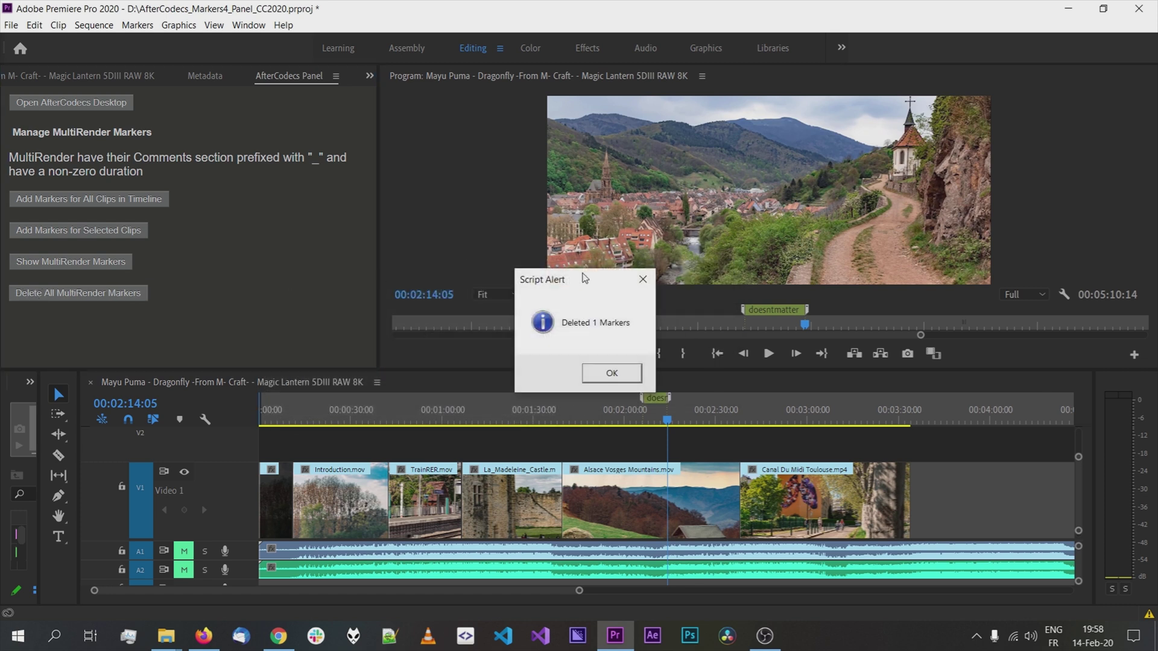
{"action": "left_click_drag", "start_coordinate": [584, 278], "coordinate": [292, 265]}
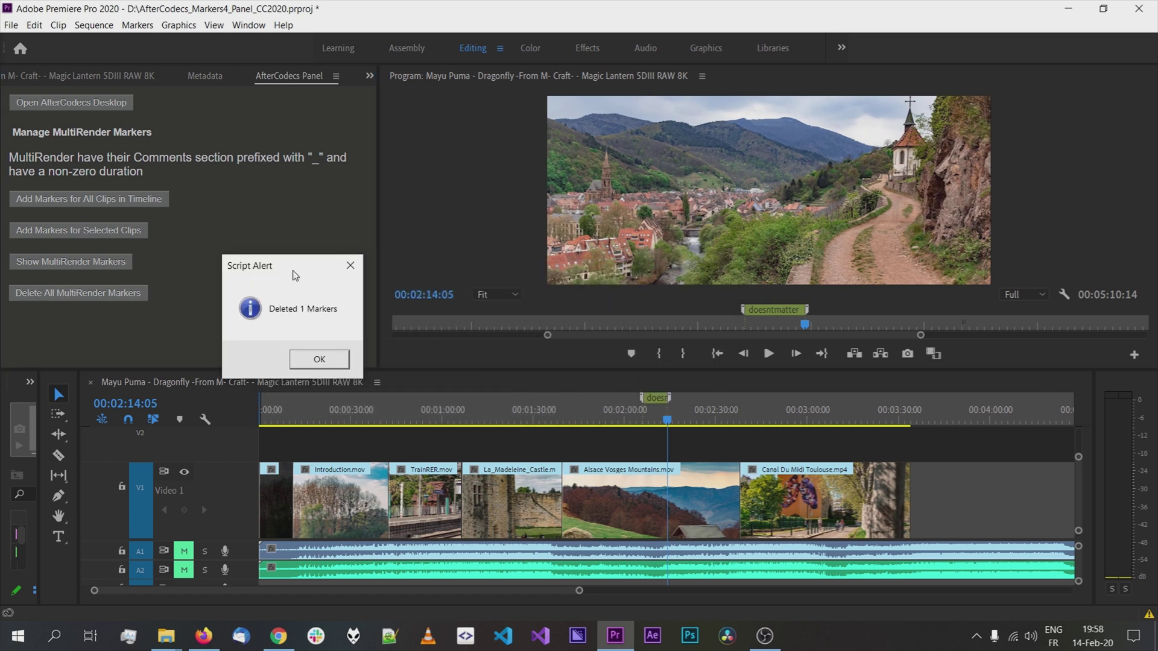
{"action": "left_click", "coordinate": [345, 362]}
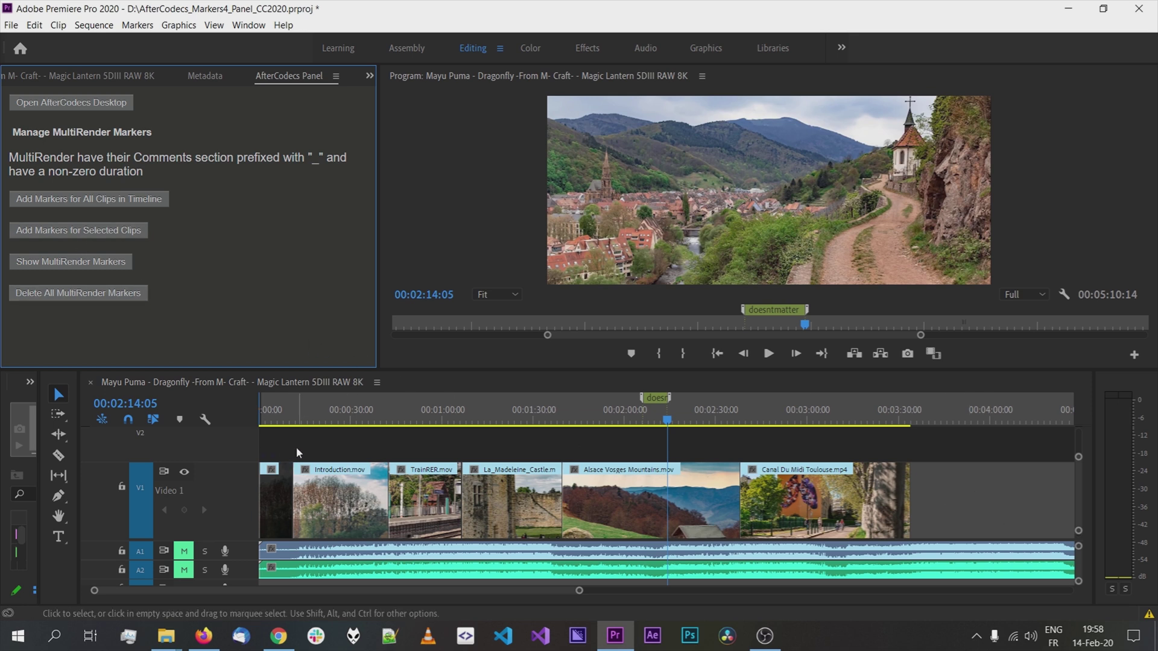
Select all video clips on track V1, add MultiRender markers for the selected clips, and deselect them.
{"action": "left_click", "coordinate": [83, 205]}
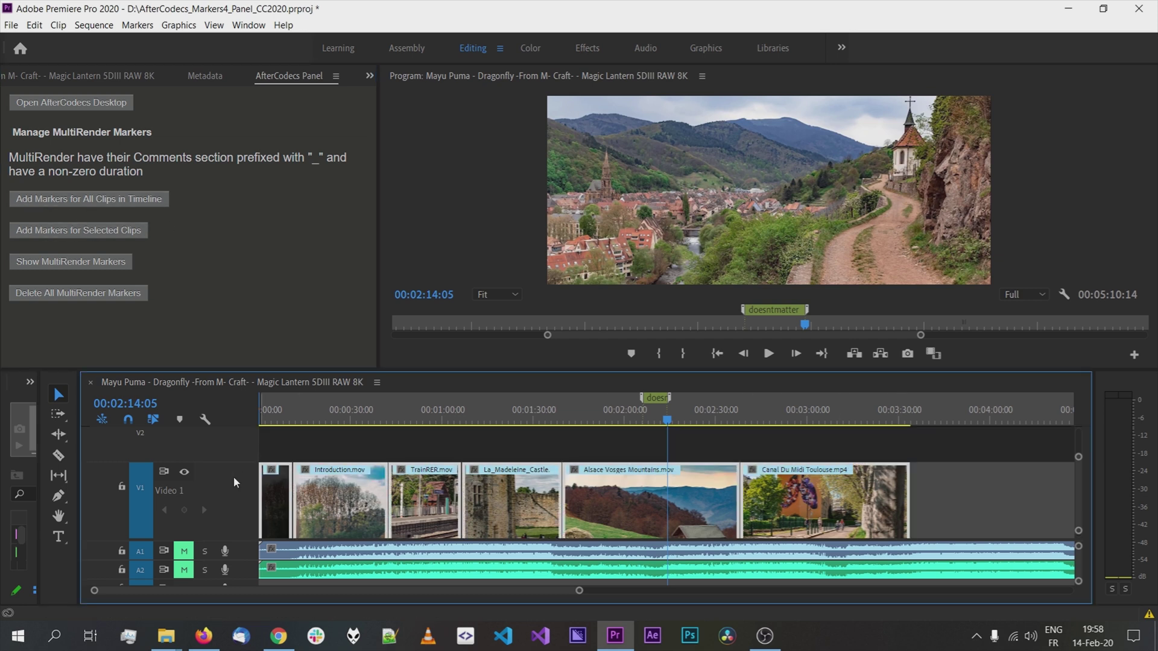
{"action": "left_click", "coordinate": [118, 235]}
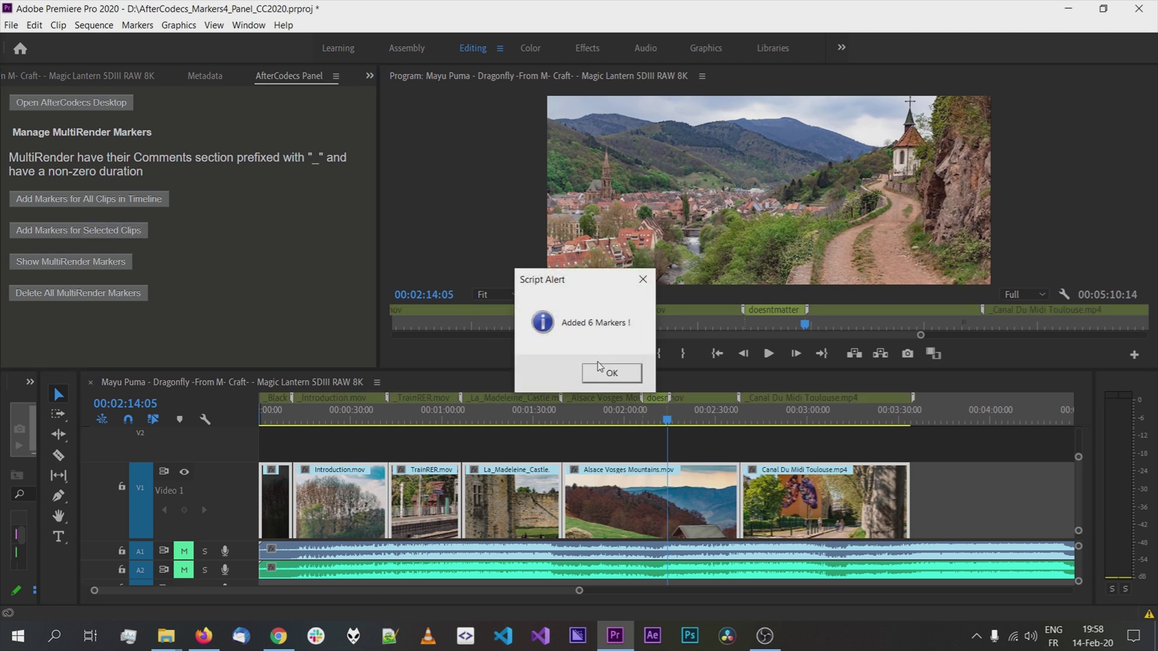
{"action": "left_click", "coordinate": [600, 377]}
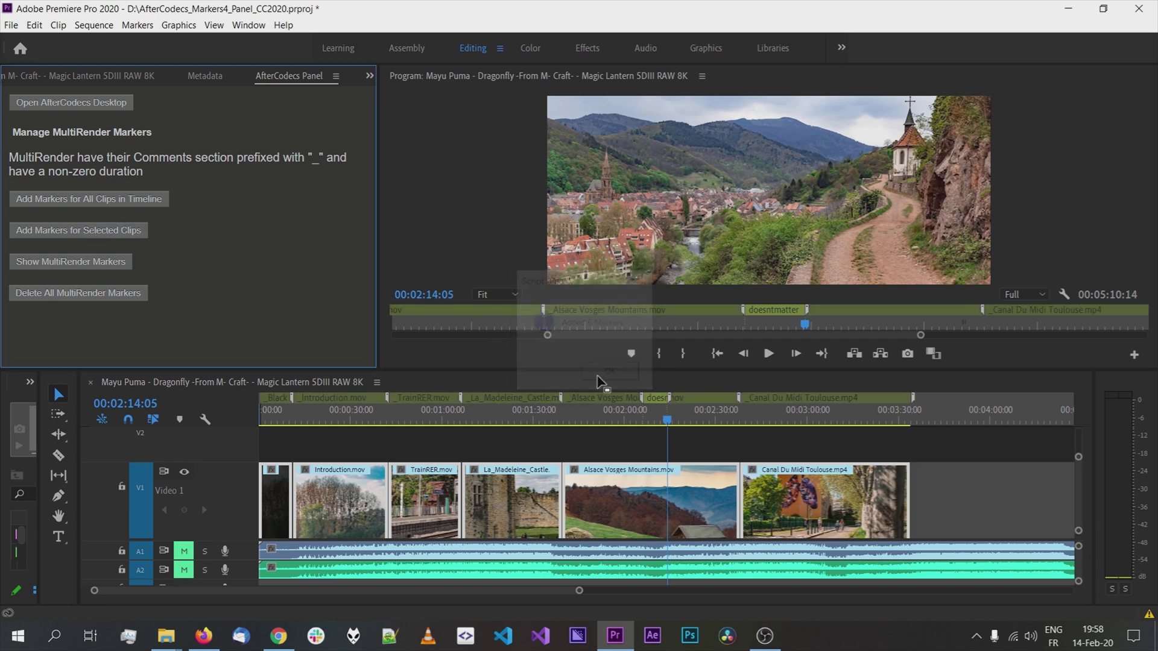
{"action": "left_click", "coordinate": [958, 446]}
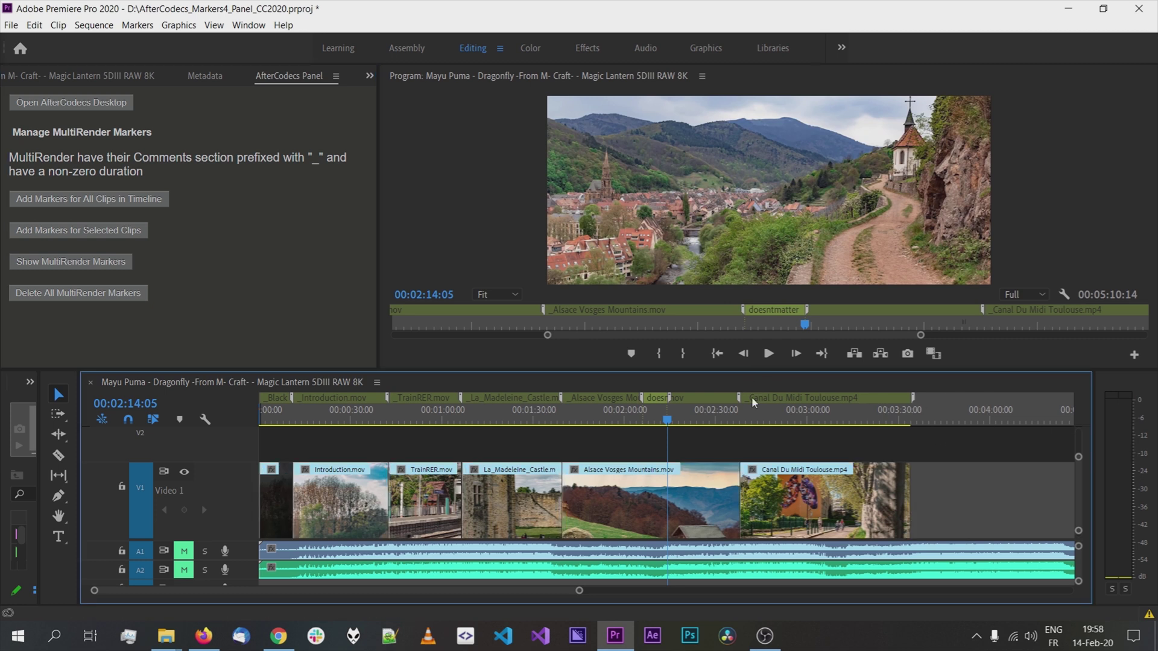
Move the playhead to 00:02:49:03 in the Canal Du Midi Toulouse.mp4 clip and open the sequence's media export settings.
{"action": "left_click", "coordinate": [775, 419]}
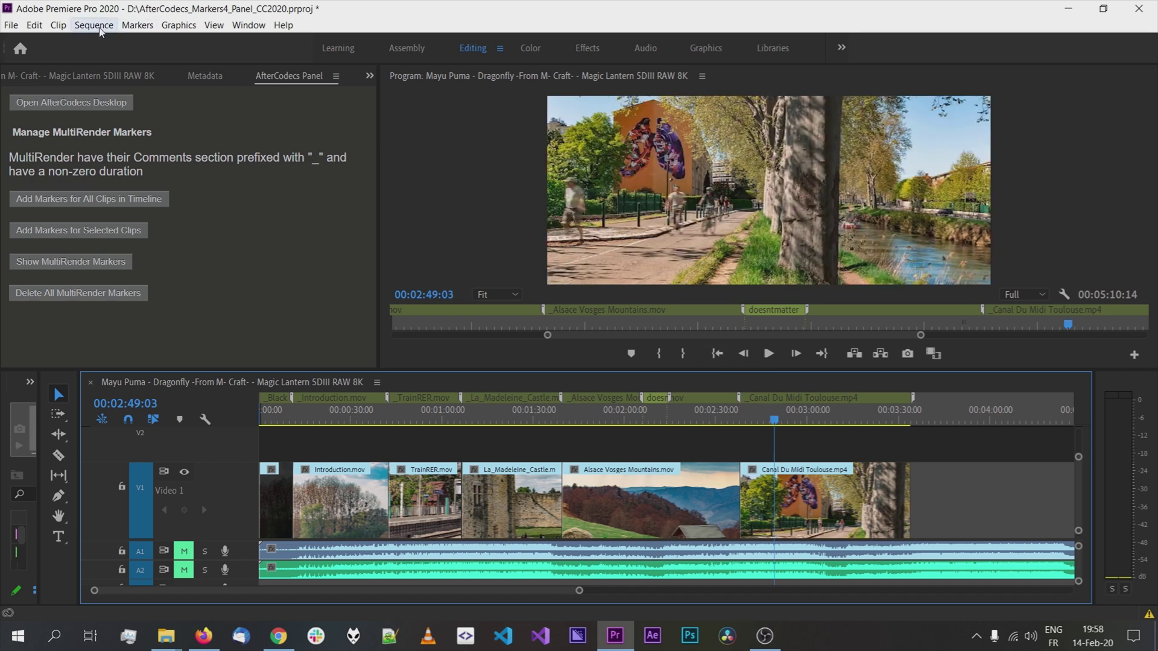
{"action": "left_click", "coordinate": [11, 25]}
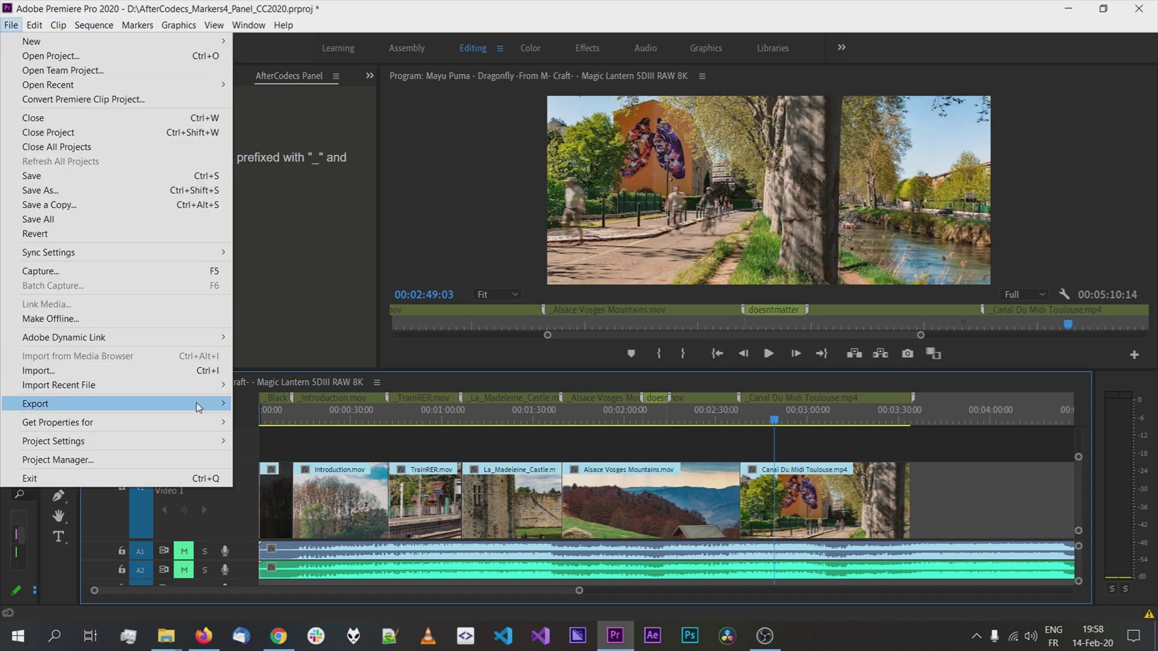
{"action": "mouse_move", "coordinate": [196, 404]}
{"action": "left_click", "coordinate": [249, 400]}
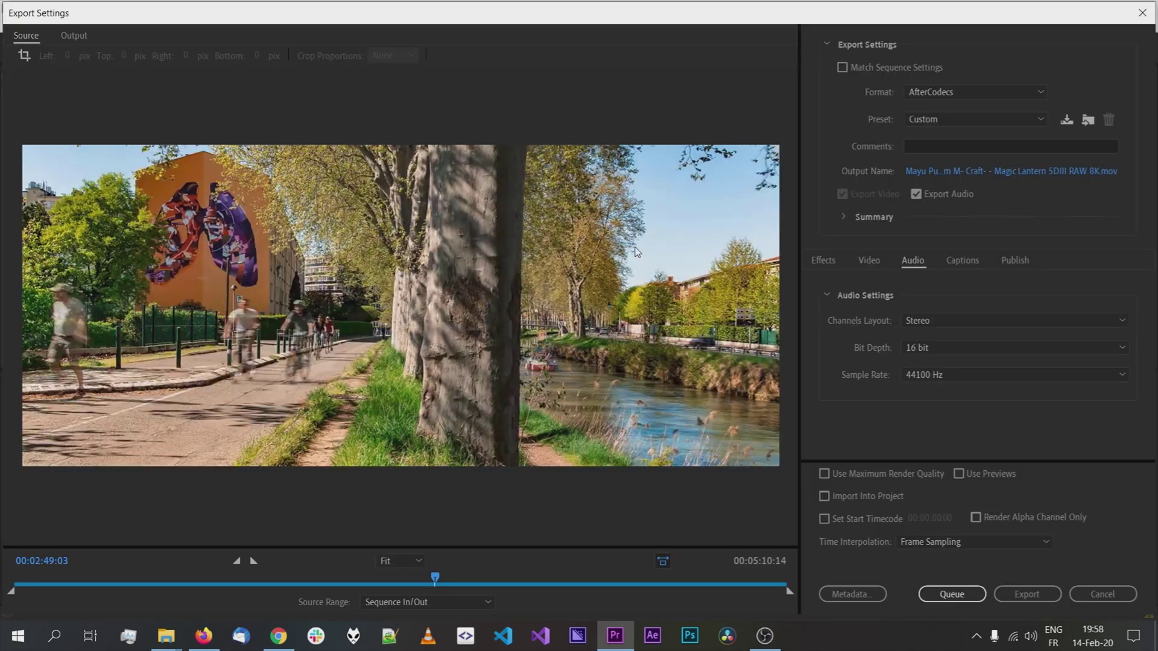
In the AfterCodecs video settings, enable MultiRender, set the speed to 6 (Veryfast), and apply the changes.
{"action": "left_click", "coordinate": [870, 261]}
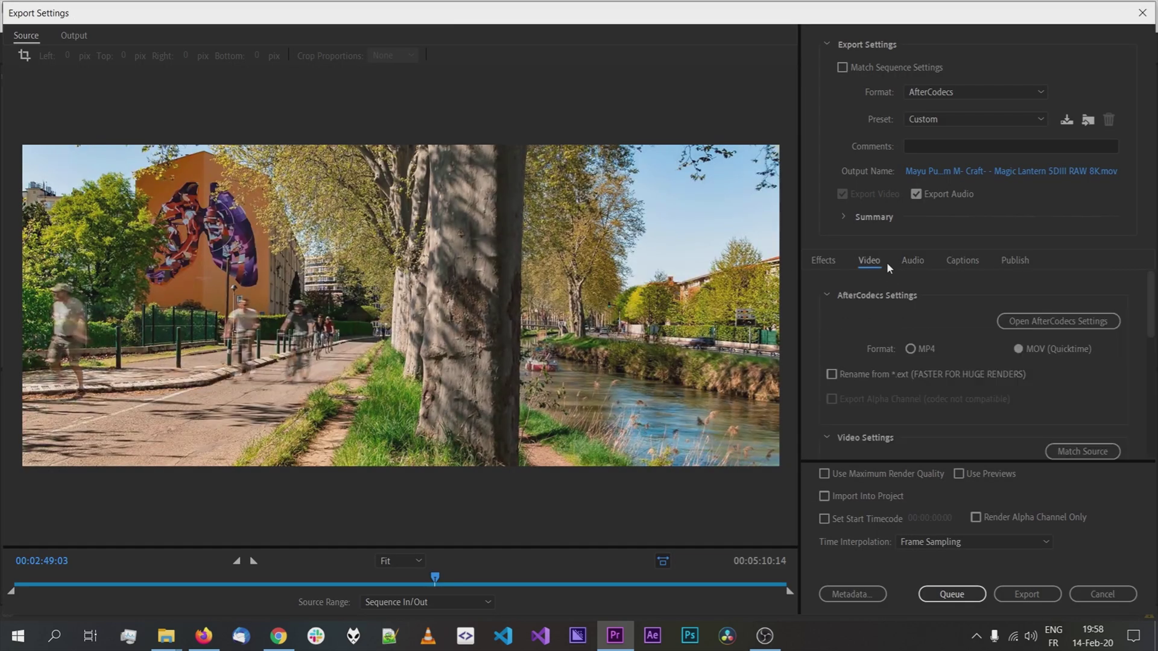
{"action": "left_click", "coordinate": [1050, 314]}
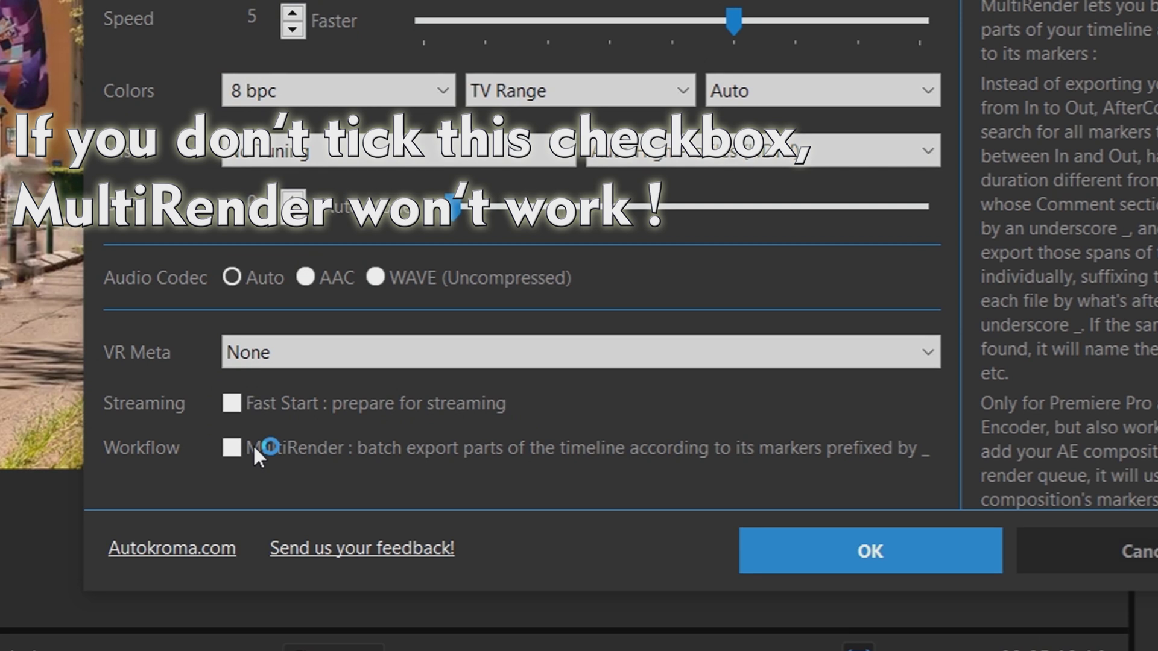
{"action": "left_click", "coordinate": [349, 455]}
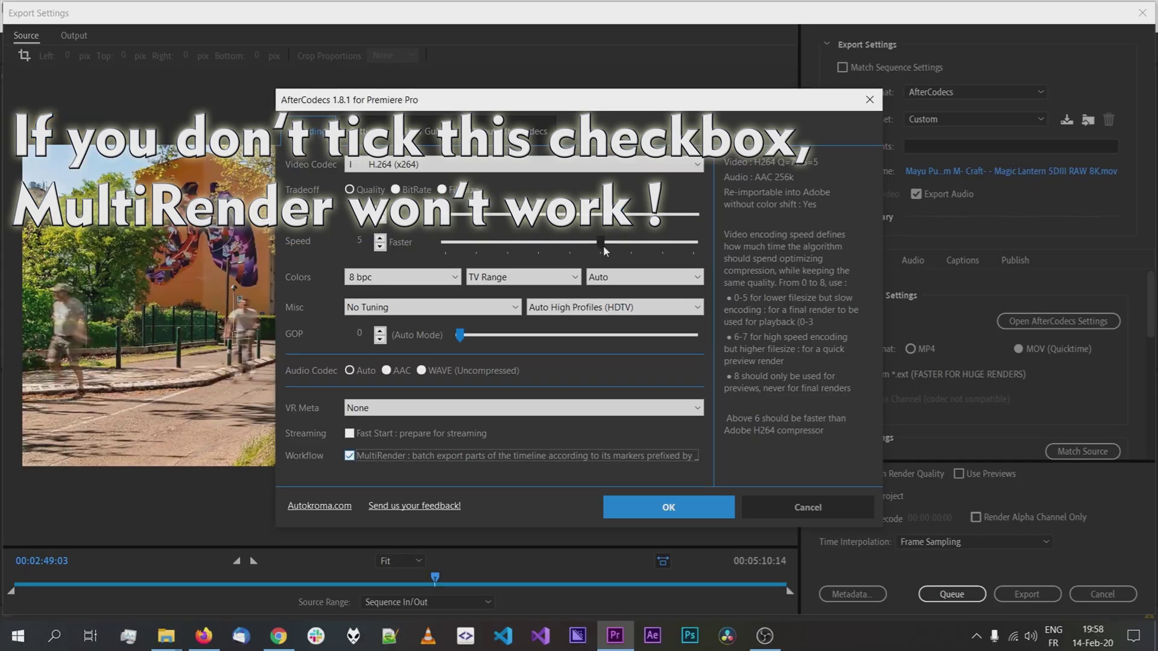
{"action": "left_click", "coordinate": [813, 22]}
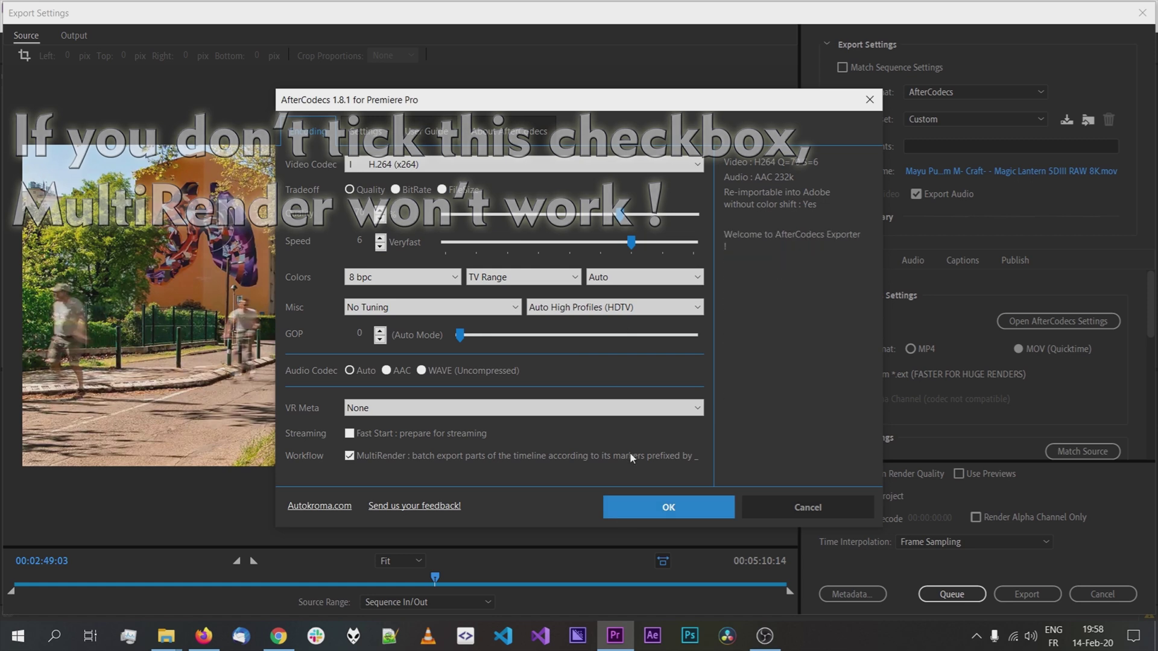
{"action": "left_click", "coordinate": [646, 505]}
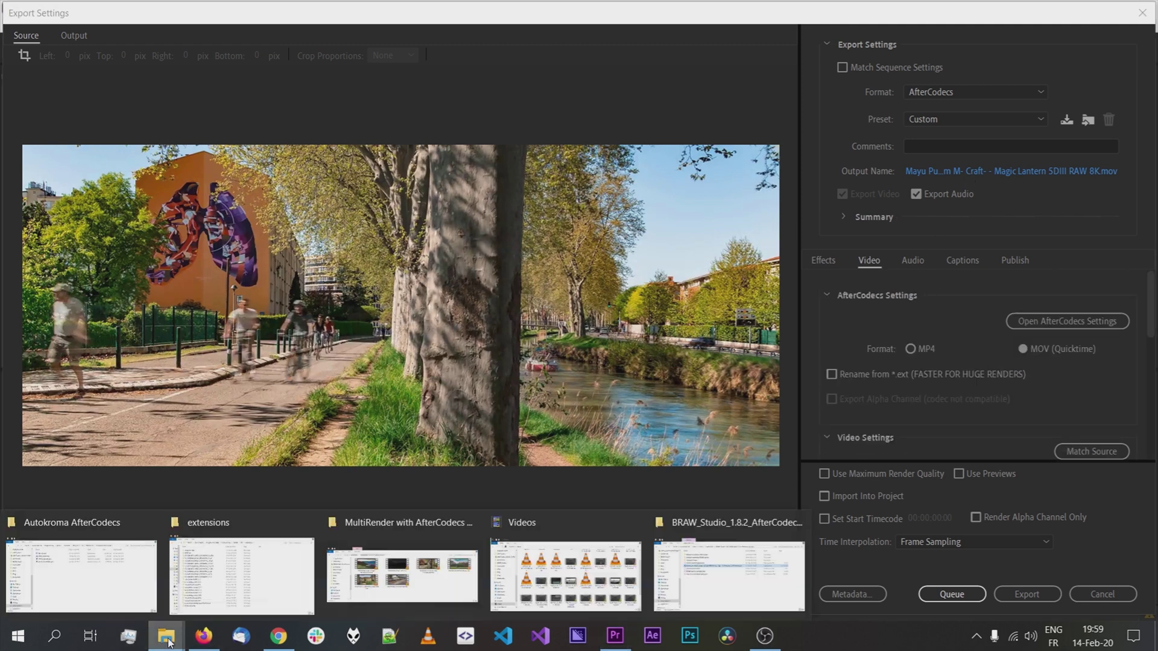
Delete all video files in the MultiRender with AfterCodecs Markers folder and return to the export settings.
{"action": "left_click", "coordinate": [410, 573]}
{"action": "key", "text": "ctrl+a"}
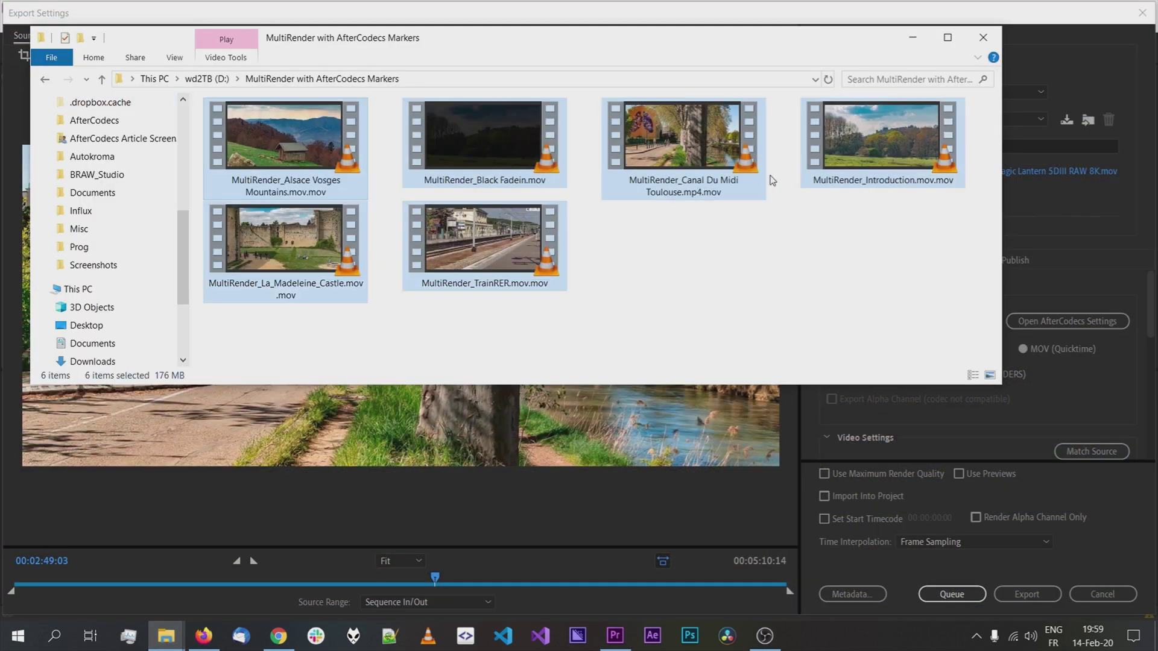
{"action": "key", "text": "Delete"}
{"action": "left_click", "coordinate": [748, 22]}
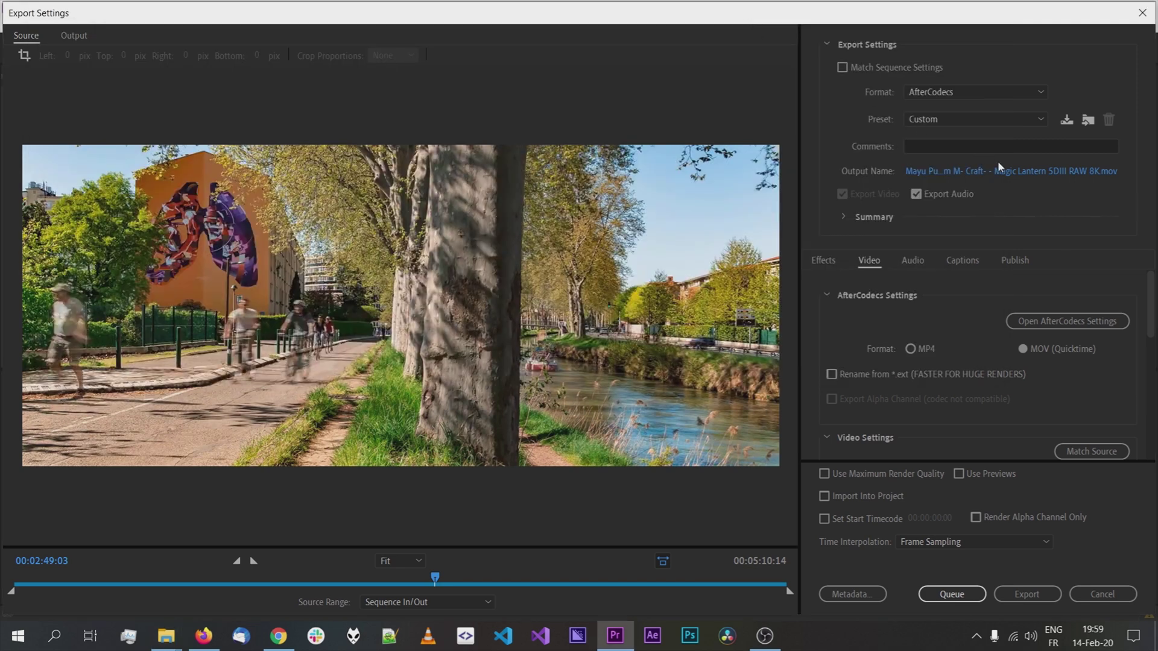
Name the output file MultiRender_ in the MultiRender with AfterCodecs Markers folder and export the sequence.
{"action": "left_click", "coordinate": [1001, 171]}
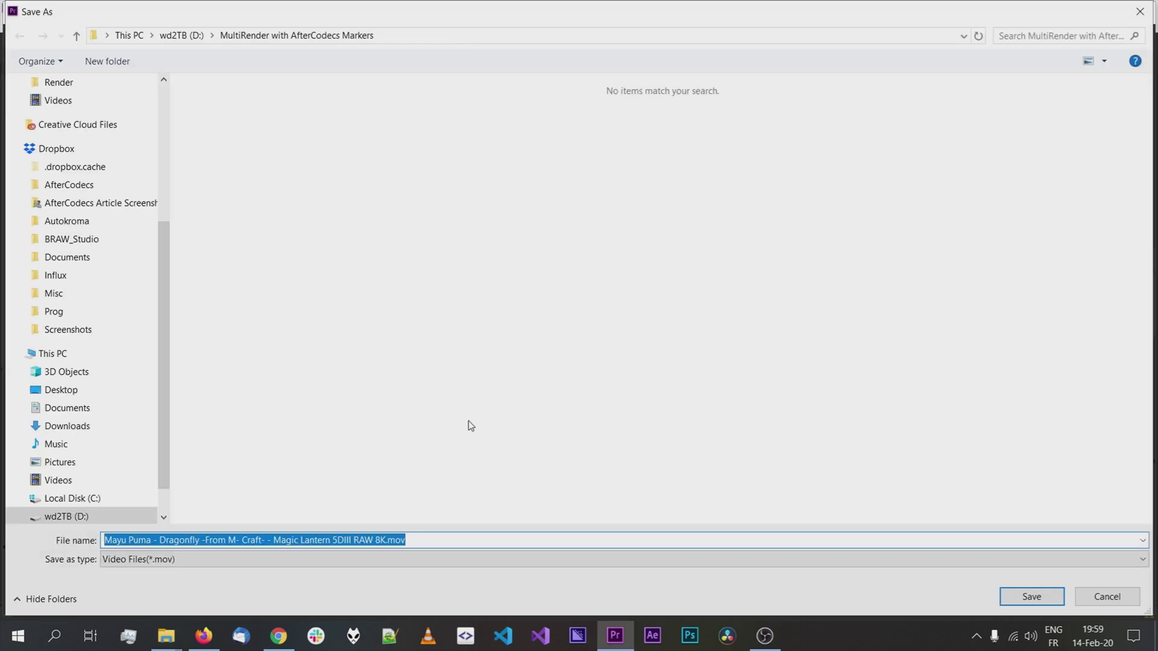
{"action": "type", "text": "MultiReder"}
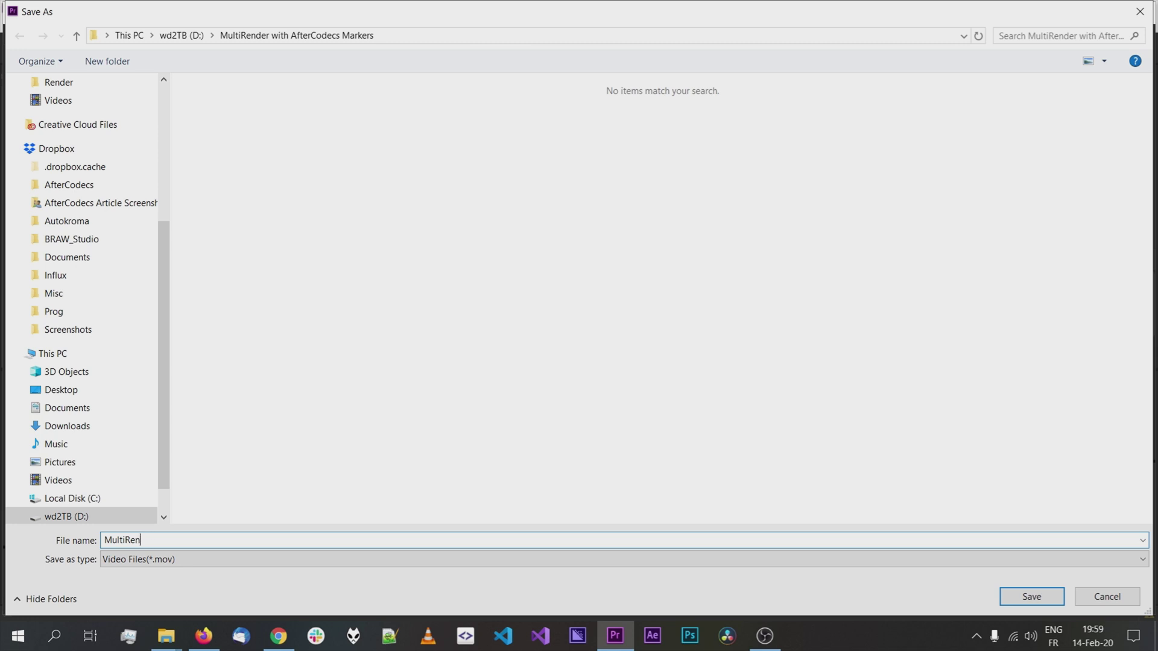
{"action": "type", "text": "der_"}
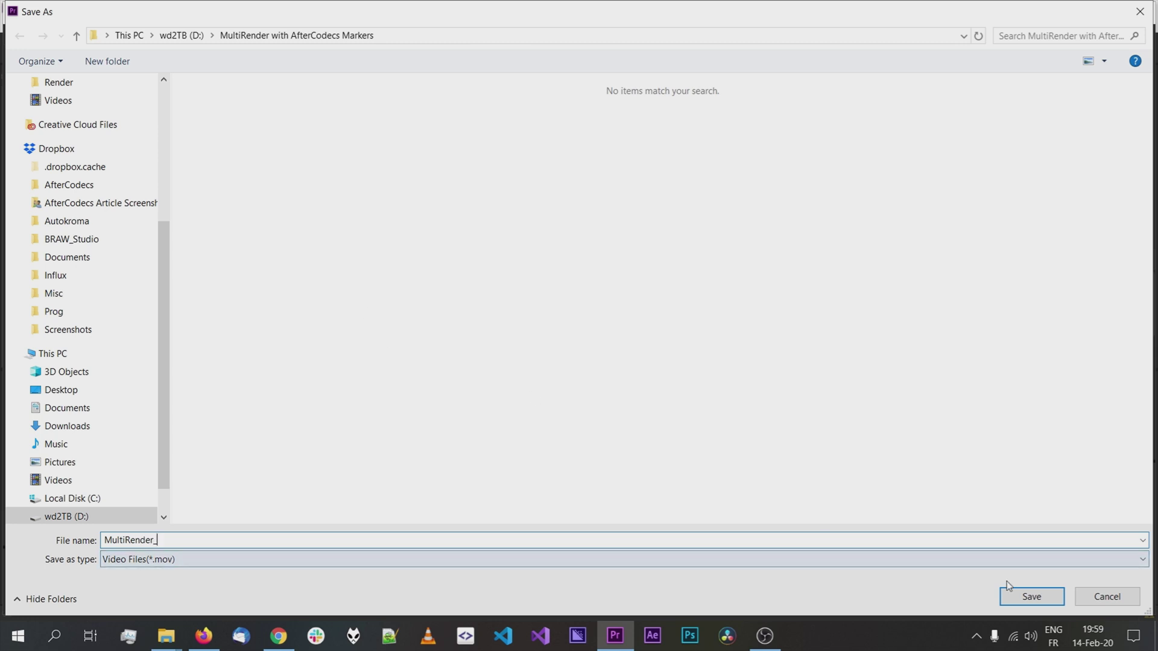
{"action": "left_click", "coordinate": [1019, 595]}
{"action": "scroll", "coordinate": [995, 443], "scroll_direction": "down", "scroll_amount": 2}
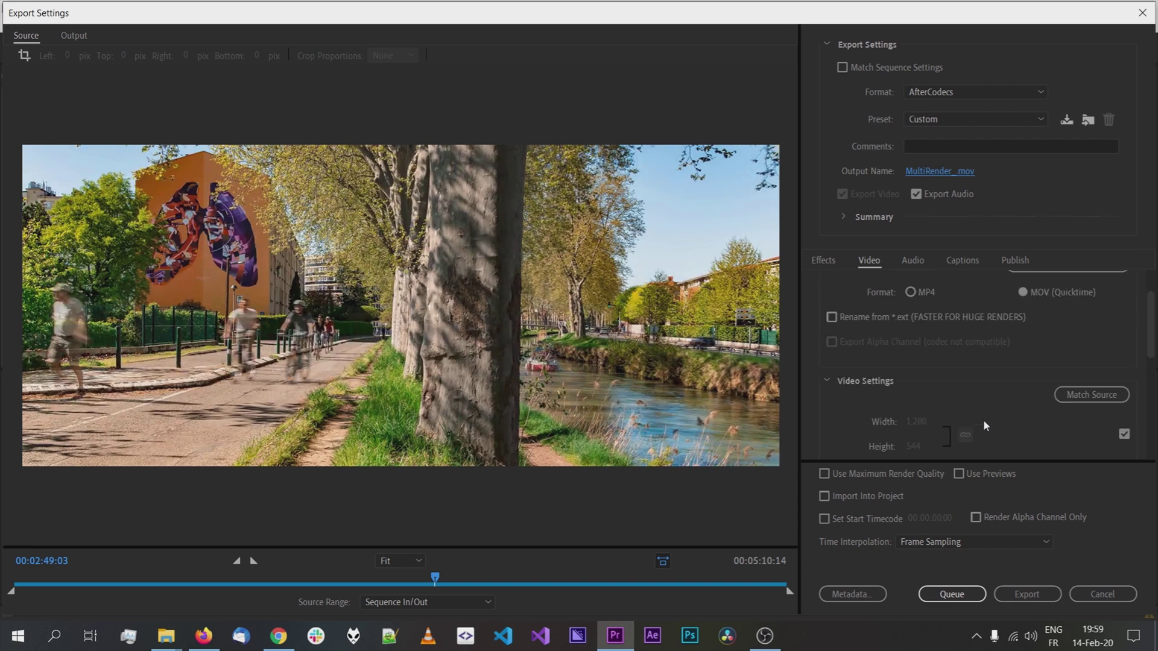
{"action": "left_click", "coordinate": [1025, 593]}
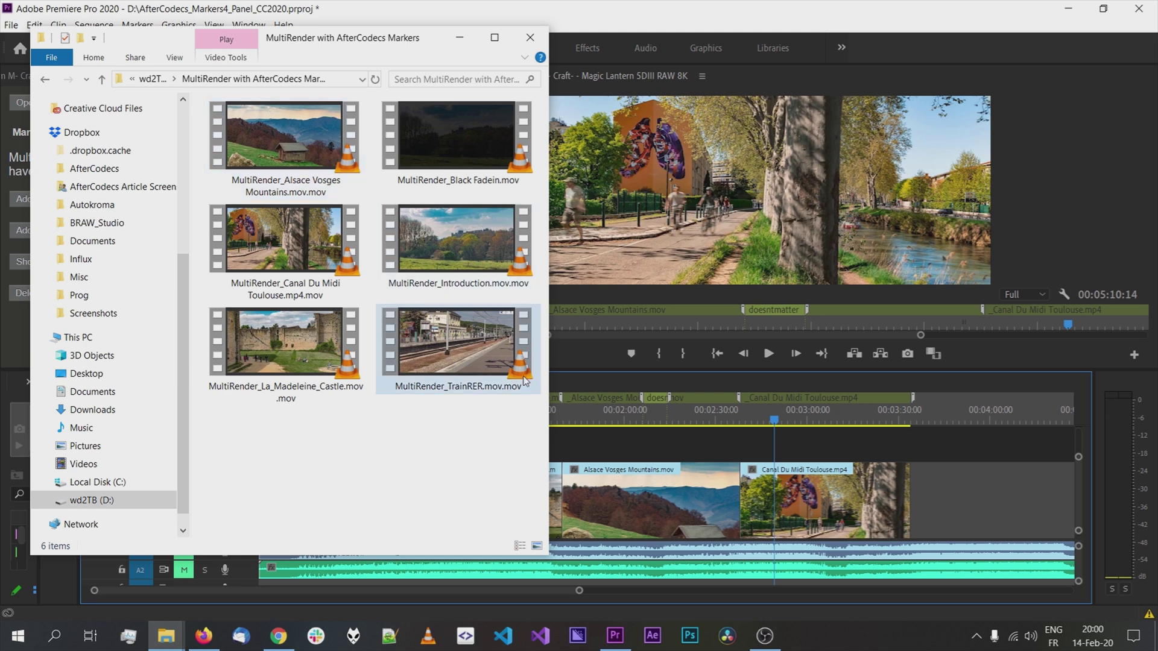
Review the exported clip files in the MultiRender with AfterCodecs Markers folder and return to Premiere Pro.
{"action": "left_click_drag", "start_coordinate": [195, 99], "coordinate": [537, 430]}
{"action": "left_click", "coordinate": [393, 444]}
{"action": "left_click", "coordinate": [683, 5]}
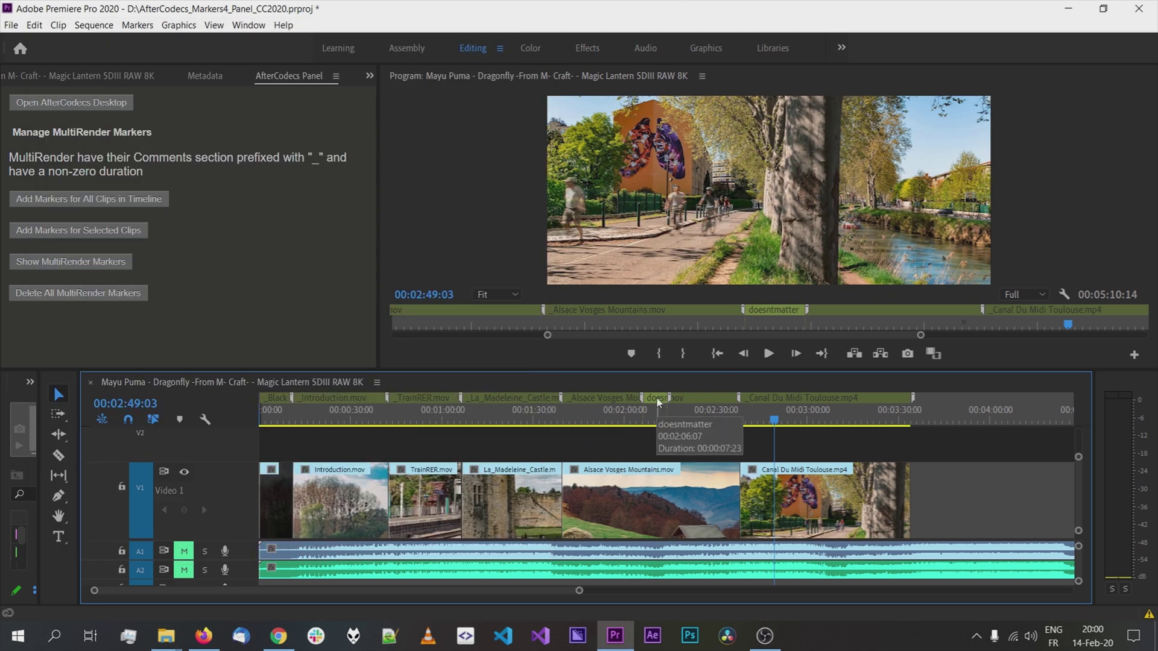
Move the playhead to 00:01:14:07 within the La_Madeleine_Castle clip.
{"action": "key", "text": "ctrl+s"}
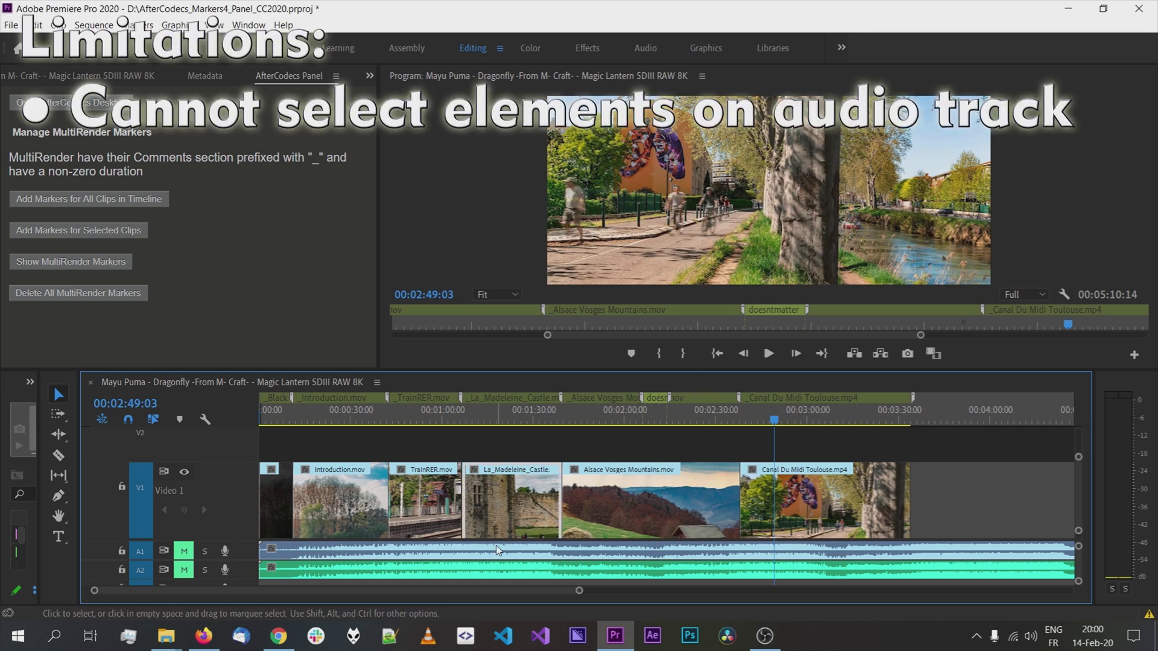
{"action": "left_click", "coordinate": [484, 419]}
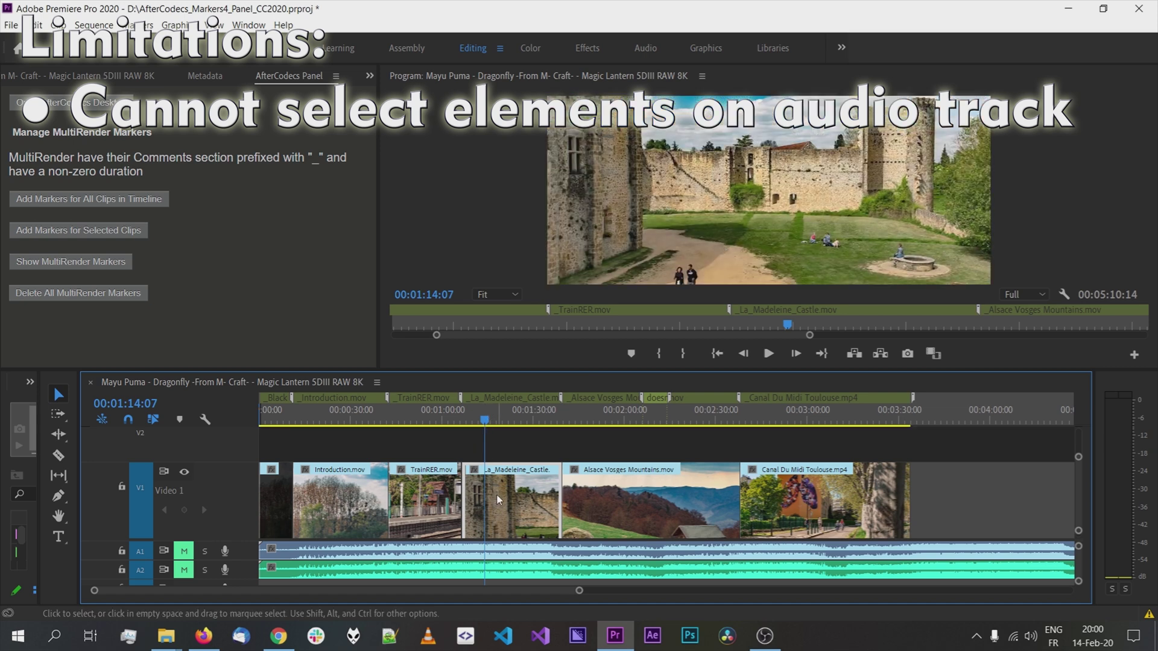
{"action": "left_click", "coordinate": [504, 549]}
Open the Contact Us page of the Autokroma website in Chrome, choose AfterCodecs as the question topic, and return to Premiere Pro.
{"action": "left_click", "coordinate": [278, 635]}
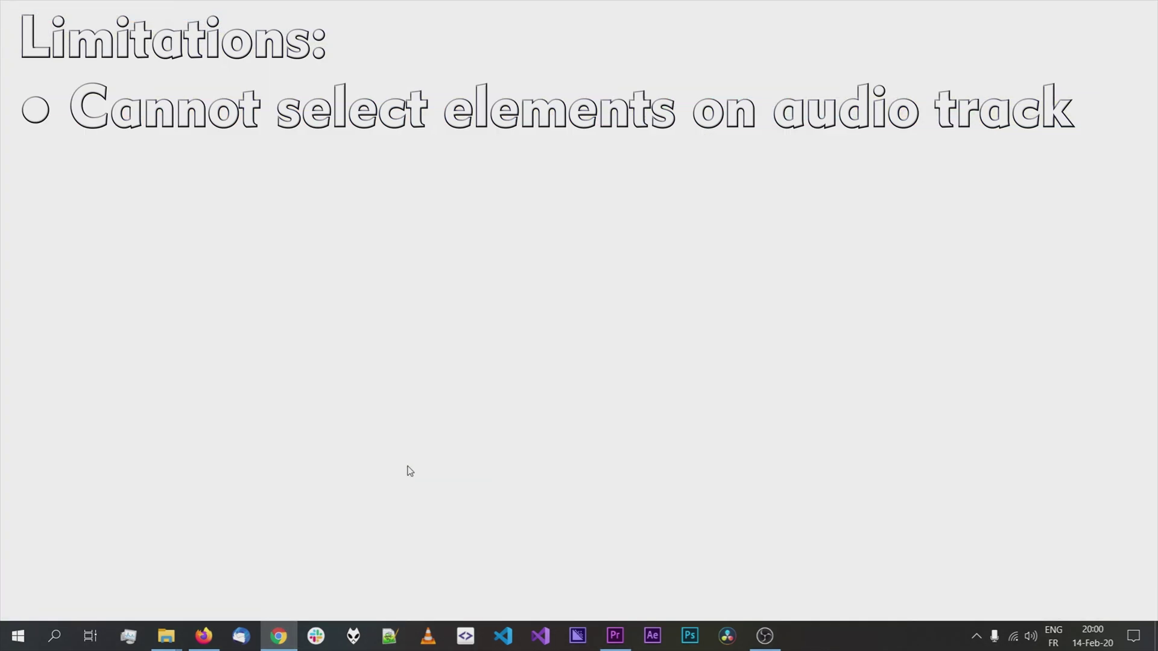
{"action": "scroll", "coordinate": [430, 299], "scroll_direction": "down", "scroll_amount": 10}
{"action": "scroll", "coordinate": [430, 299], "scroll_direction": "down", "scroll_amount": 15}
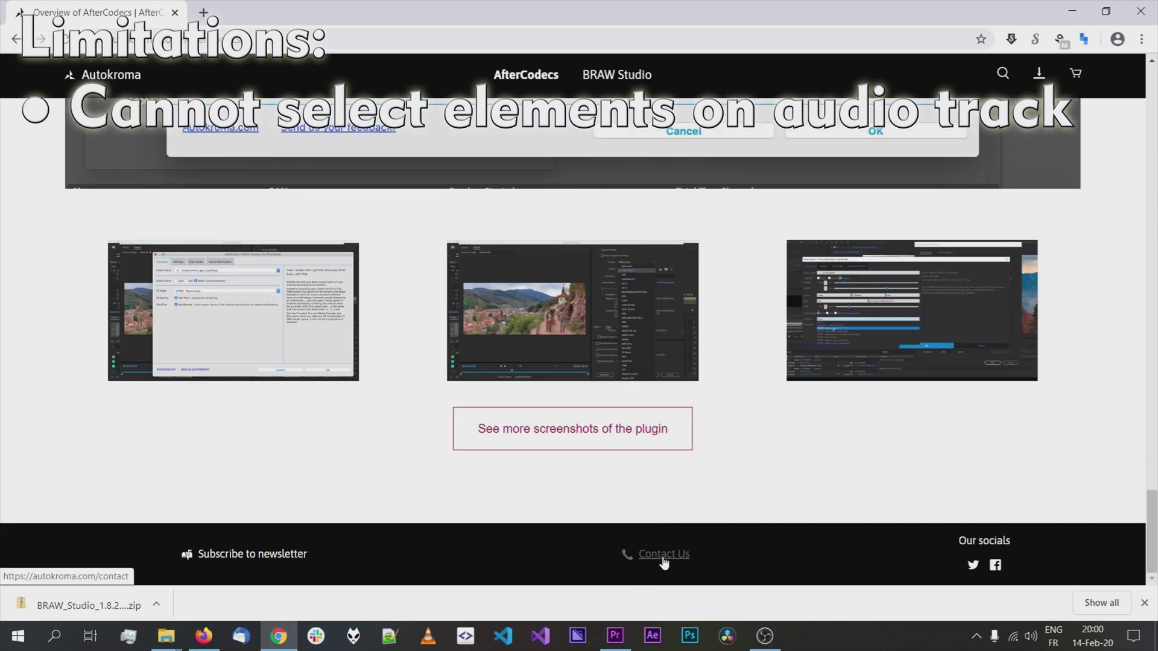
{"action": "left_click", "coordinate": [663, 554]}
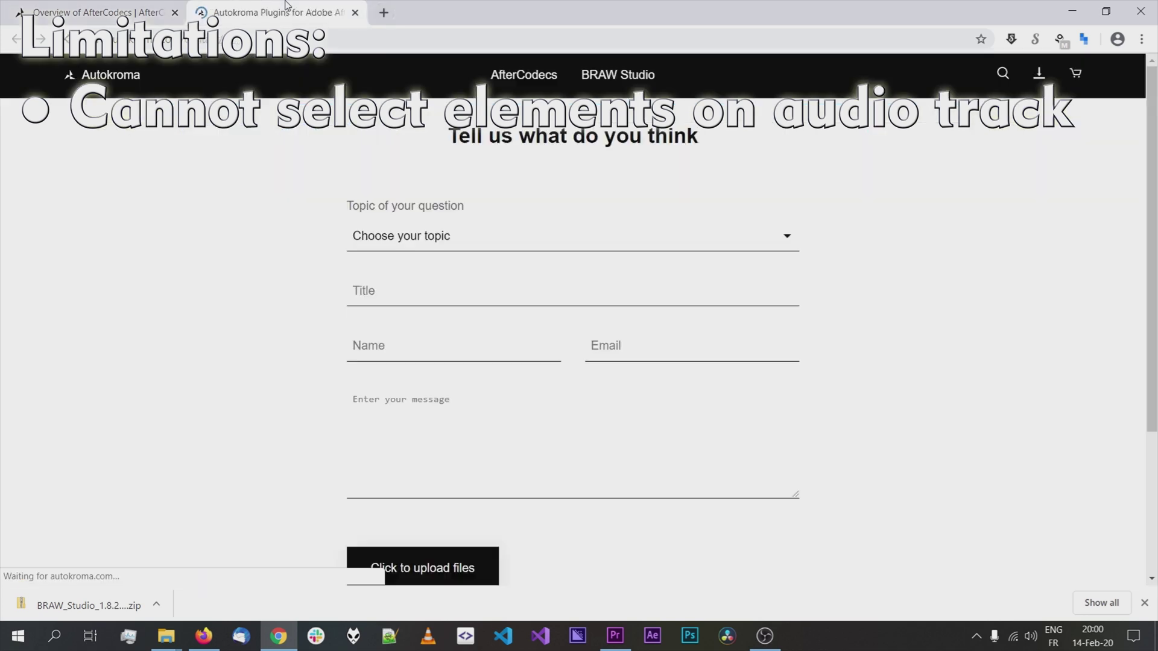
{"action": "left_click", "coordinate": [432, 237]}
{"action": "left_click", "coordinate": [425, 274]}
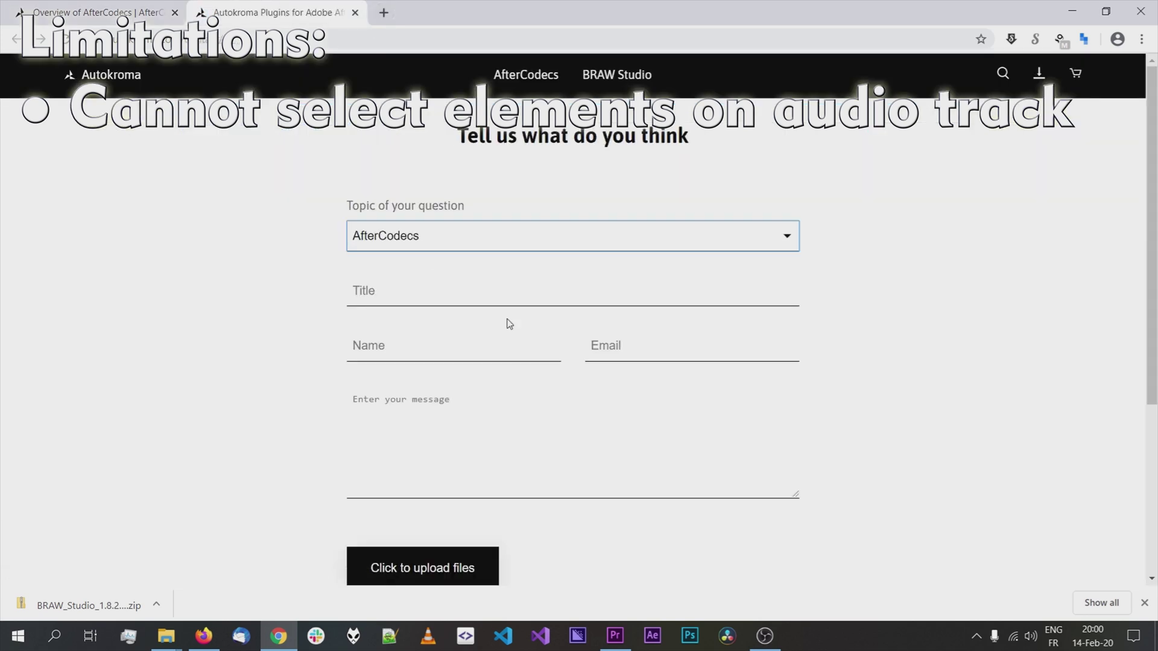
{"action": "scroll", "coordinate": [318, 393], "scroll_direction": "down", "scroll_amount": 2}
{"action": "scroll", "coordinate": [318, 394], "scroll_direction": "up", "scroll_amount": 2}
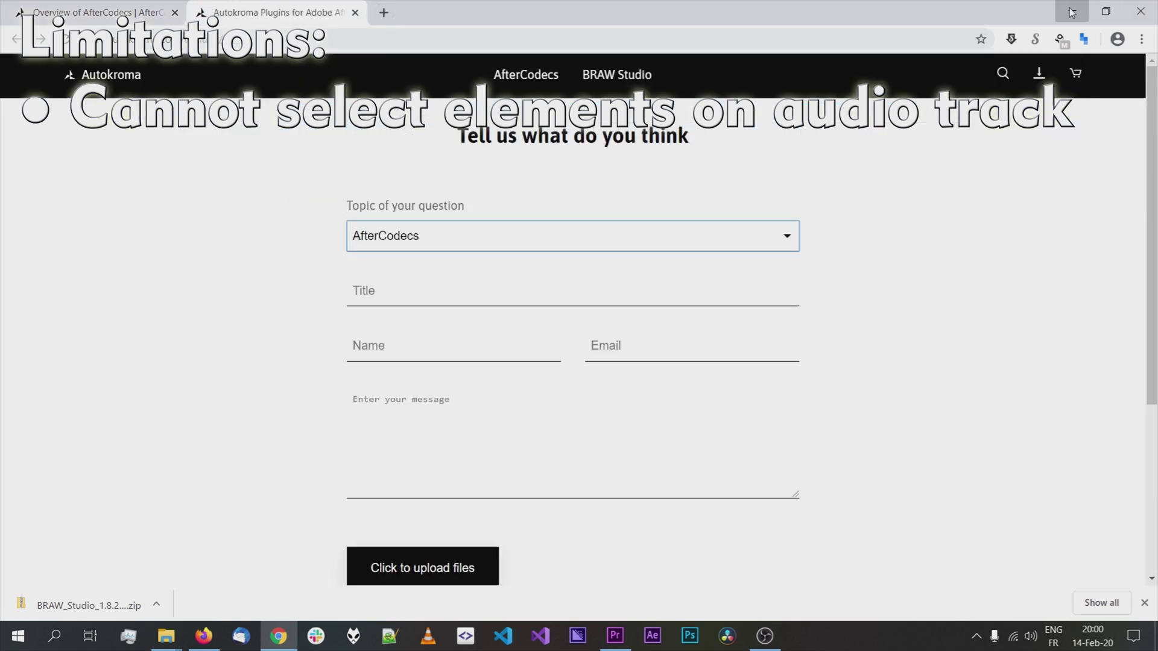
{"action": "left_click", "coordinate": [1071, 11]}
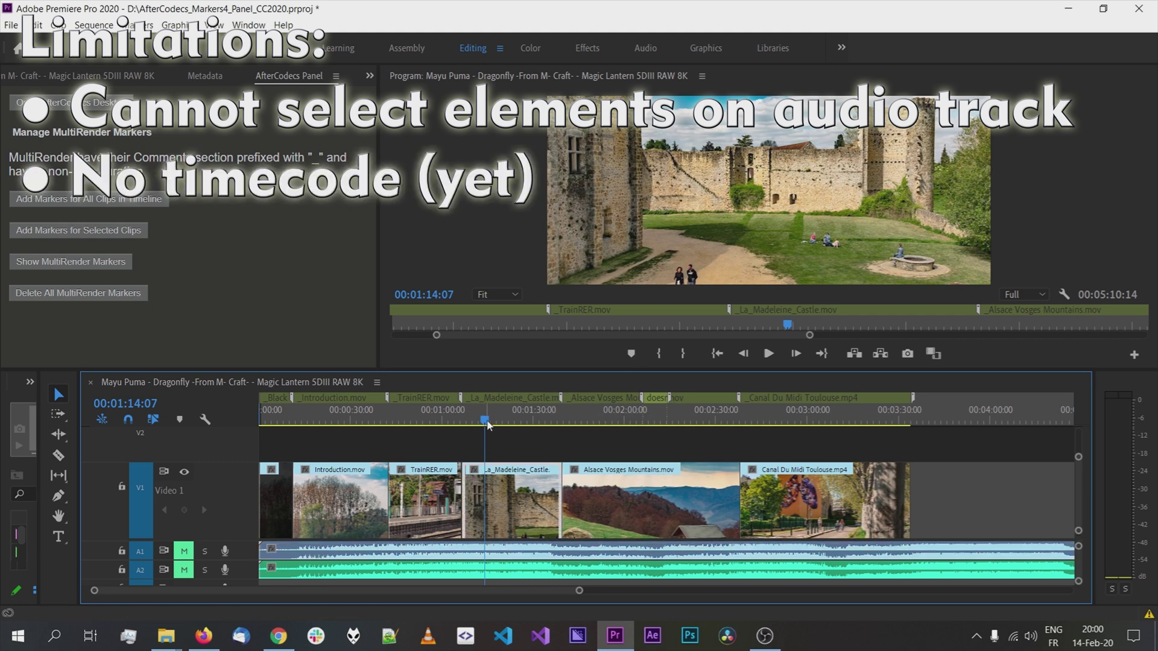
Move the playhead to 00:01:08:09 near the start of the La_Madeleine_Castle clip and check the exported files folder.
{"action": "left_click", "coordinate": [468, 410]}
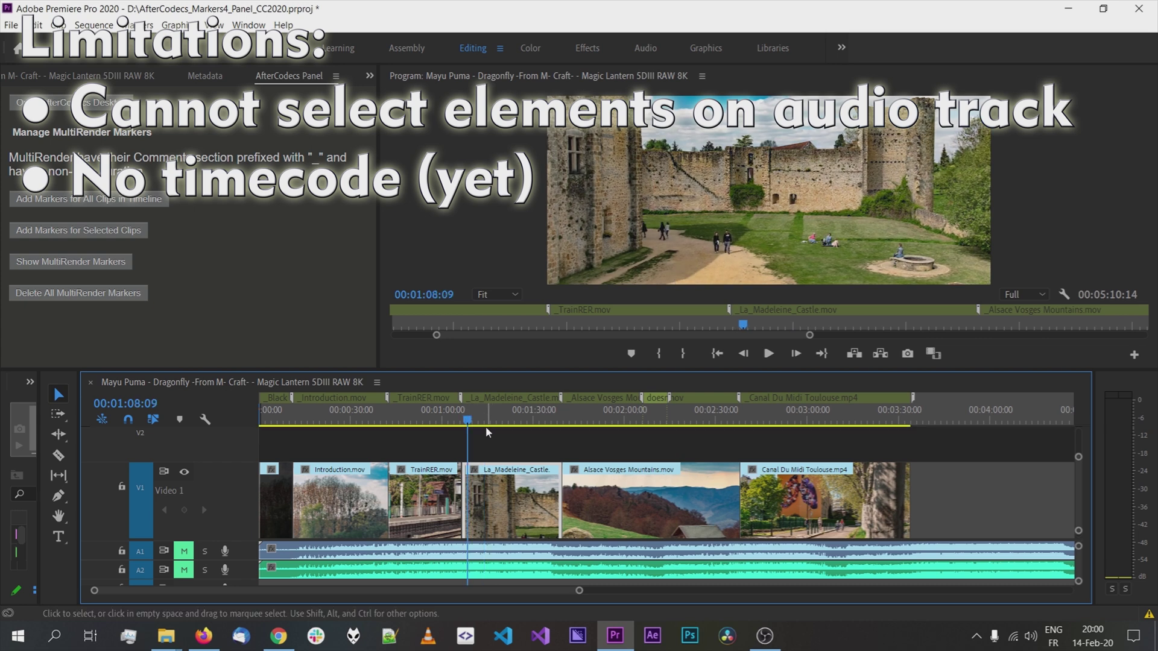
{"action": "mouse_move", "coordinate": [167, 636]}
{"action": "left_click", "coordinate": [410, 582]}
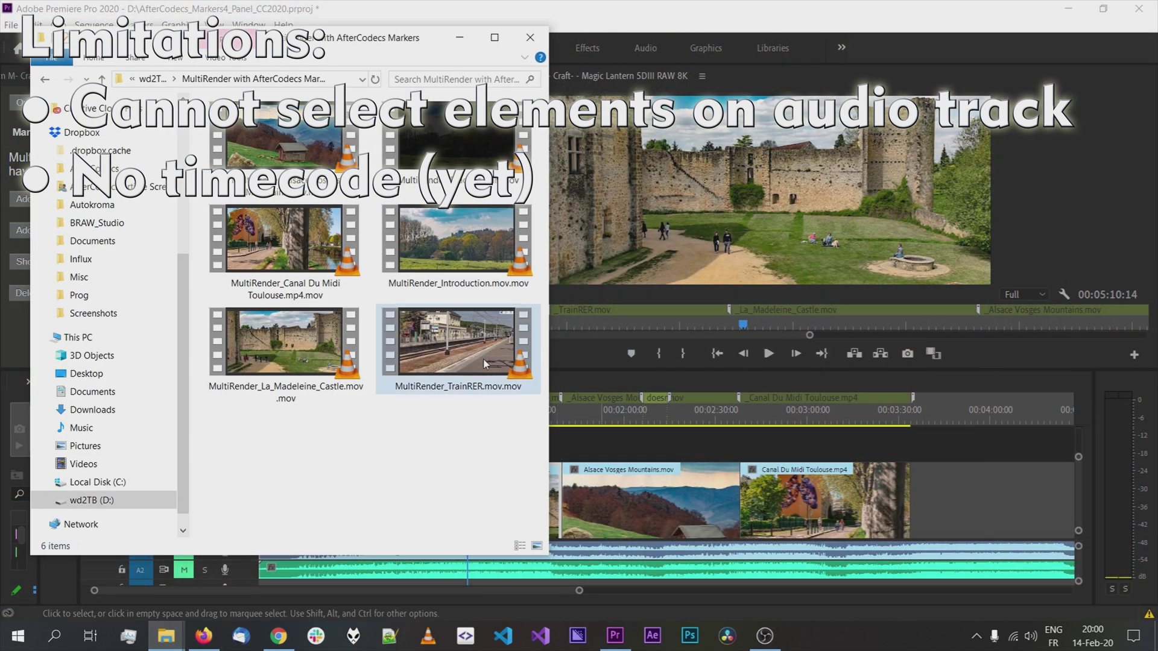
{"action": "left_click", "coordinate": [559, 5]}
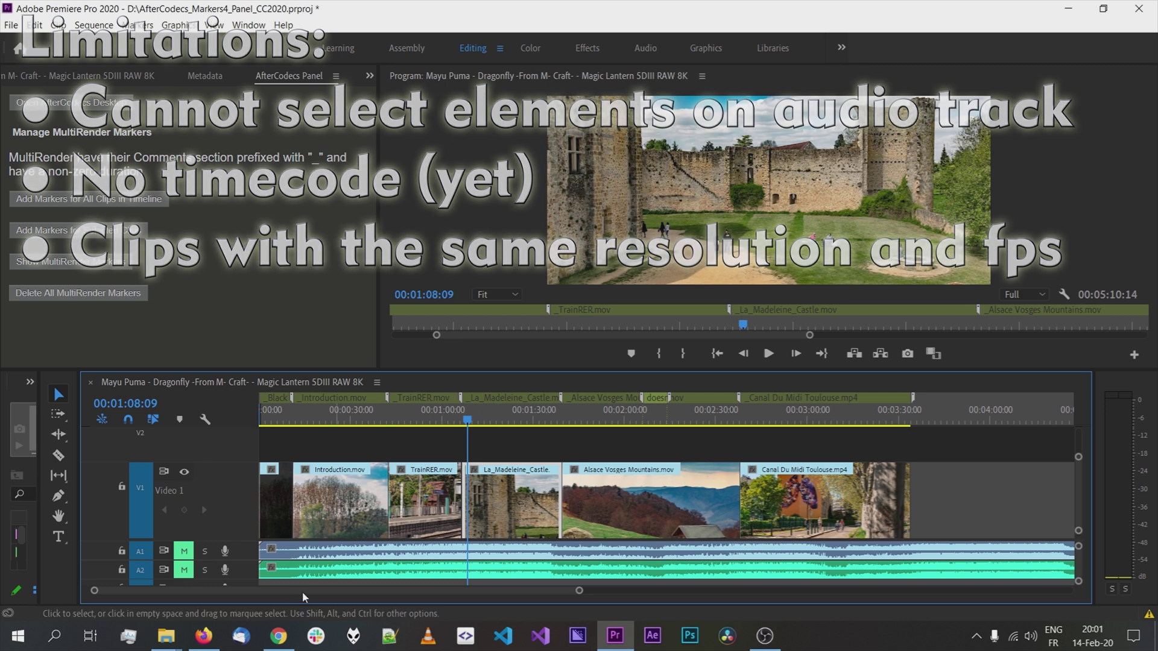
Look over the Autokroma contact form in Chrome and return to Premiere Pro.
{"action": "left_click", "coordinate": [278, 635]}
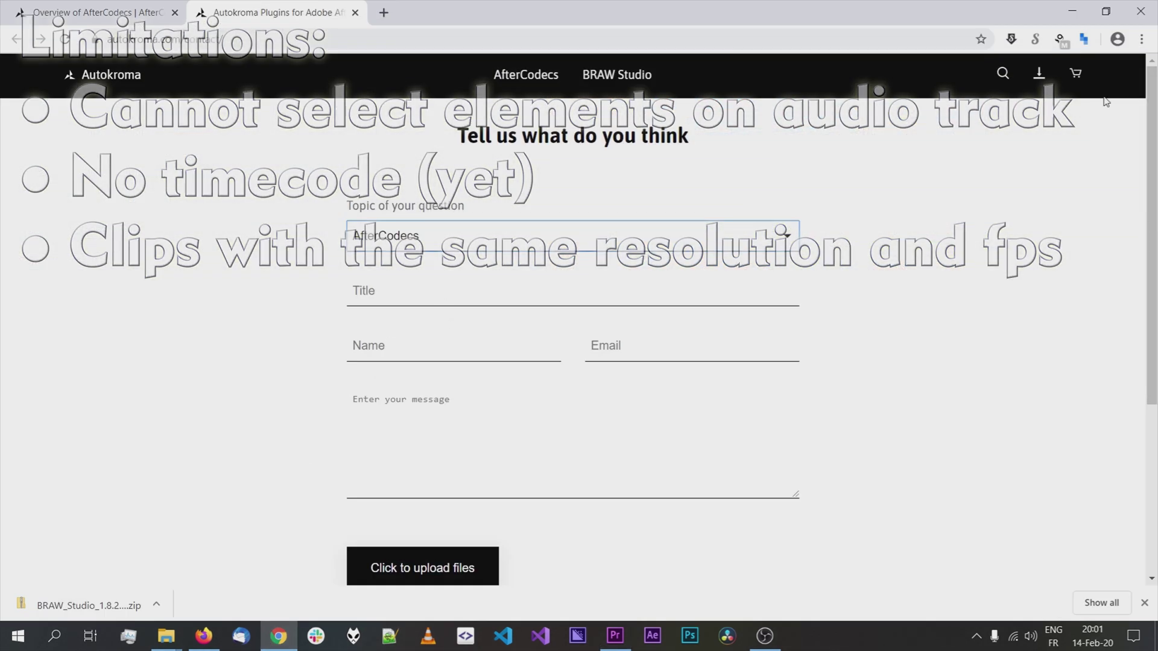
{"action": "scroll", "coordinate": [1084, 255], "scroll_direction": "down", "scroll_amount": 4}
{"action": "scroll", "coordinate": [1084, 229], "scroll_direction": "up", "scroll_amount": 4}
{"action": "left_click", "coordinate": [1071, 11]}
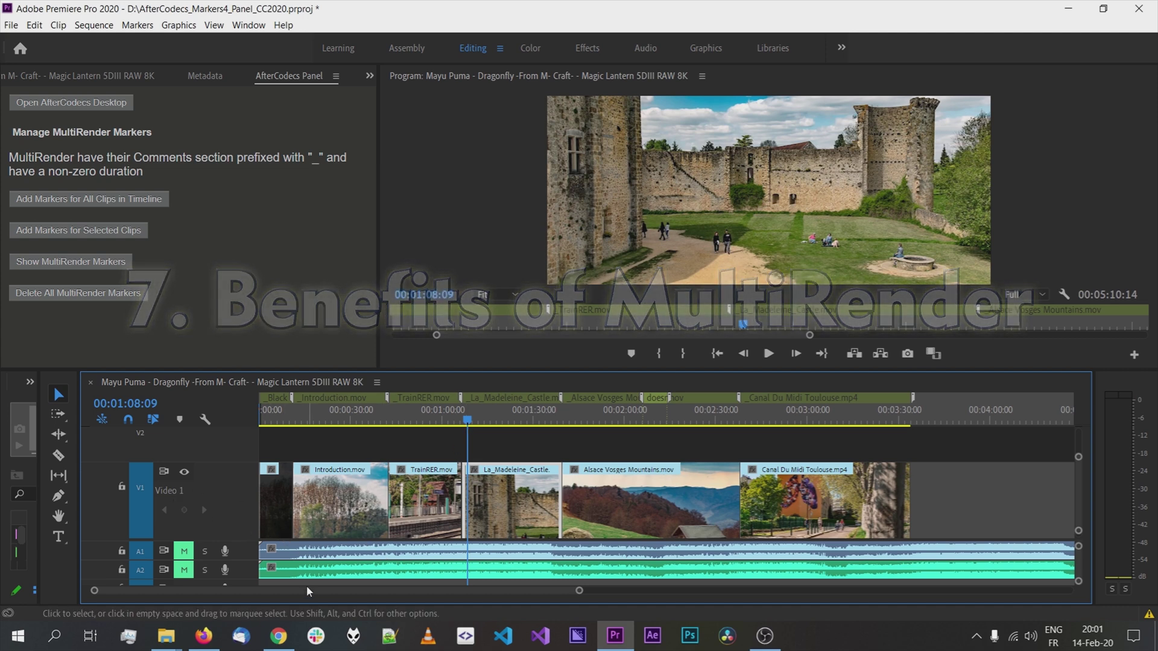
Rename the Introduction.mov clip on track V1 to Hey.
{"action": "right_click", "coordinate": [322, 497]}
{"action": "left_click", "coordinate": [309, 494]}
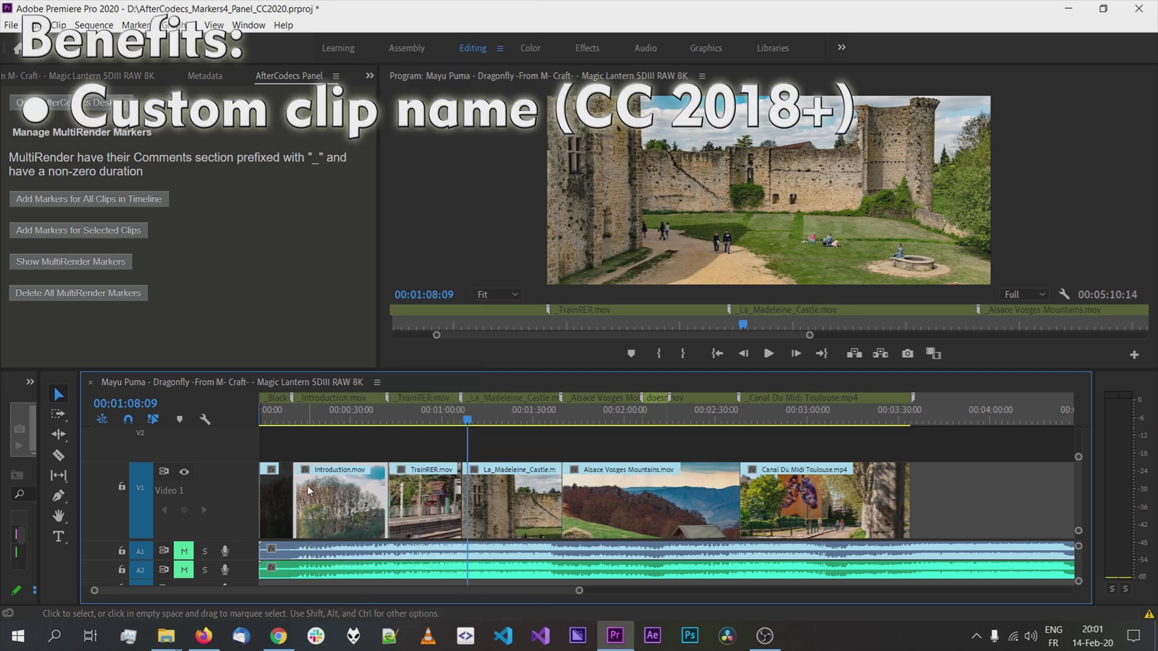
{"action": "right_click", "coordinate": [309, 491]}
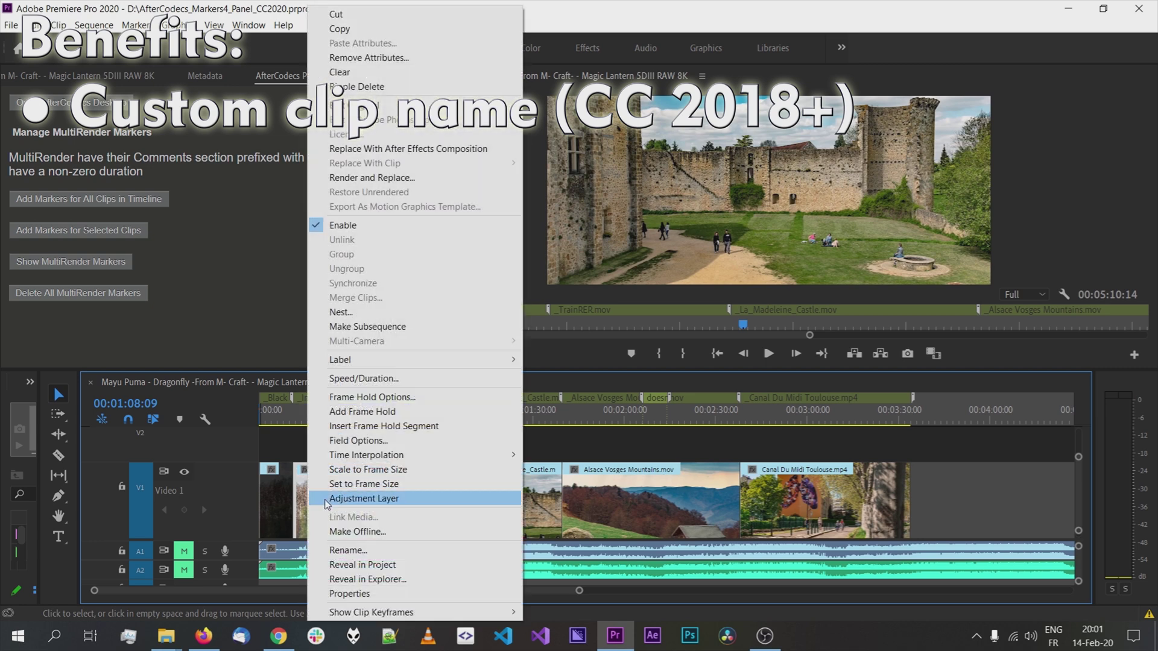
{"action": "left_click", "coordinate": [362, 550]}
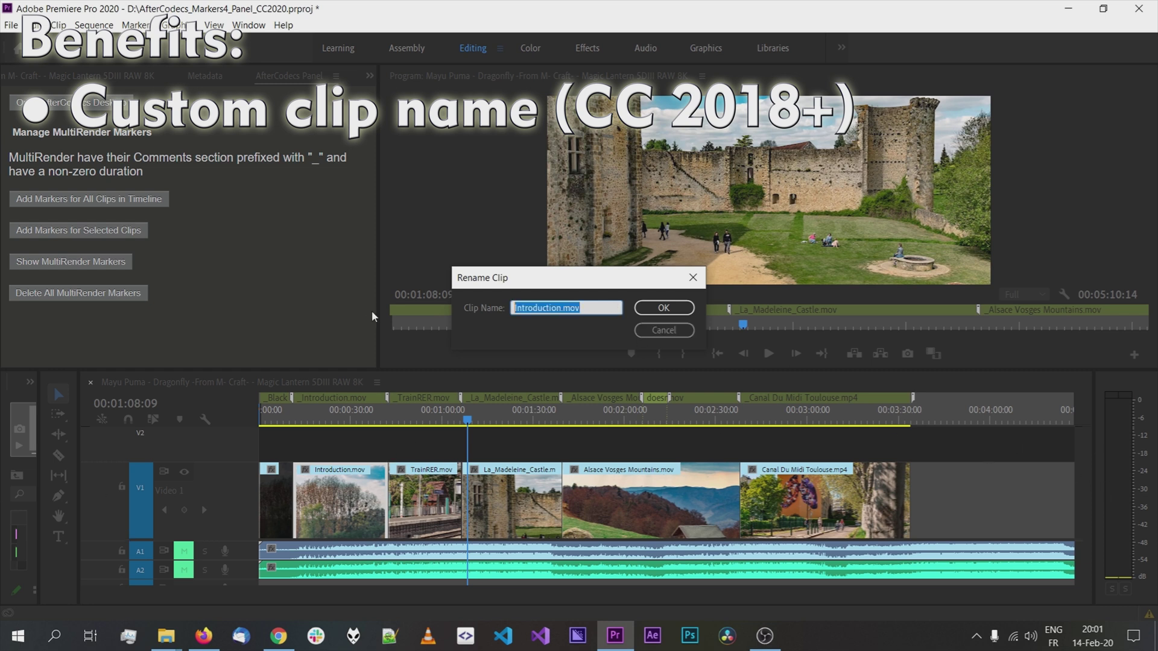
{"action": "type", "text": "Hey"}
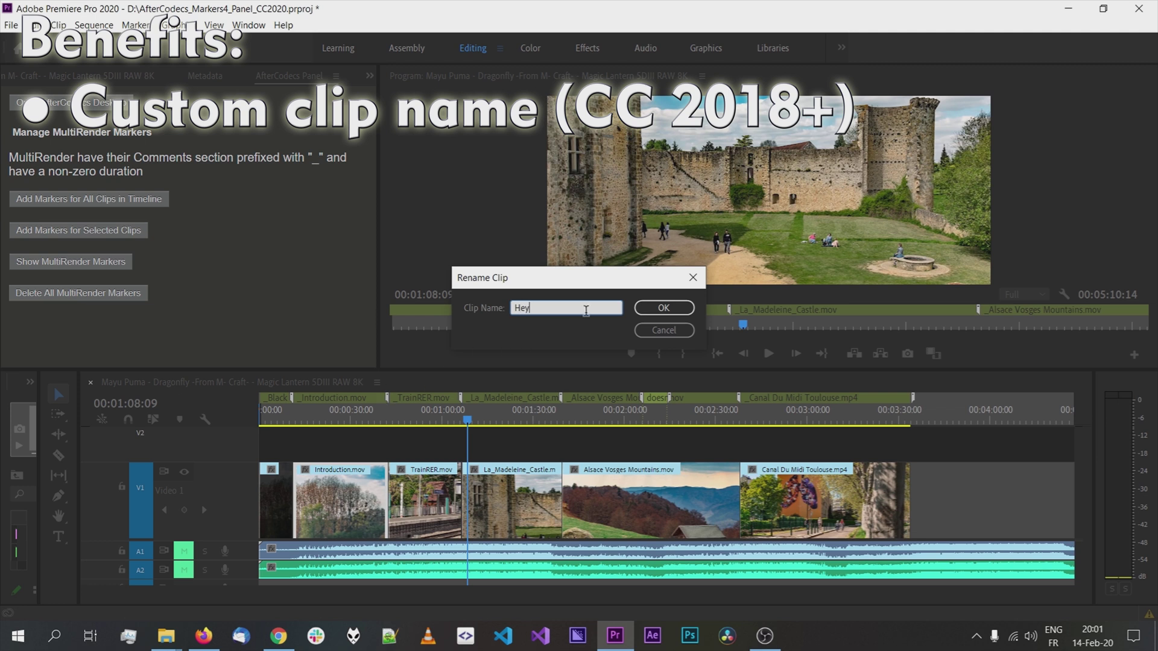
{"action": "key", "text": "Return"}
Delete all MultiRender markers and add a MultiRender marker for only the Hey clip with the AfterCodecs Panel.
{"action": "left_click", "coordinate": [93, 294]}
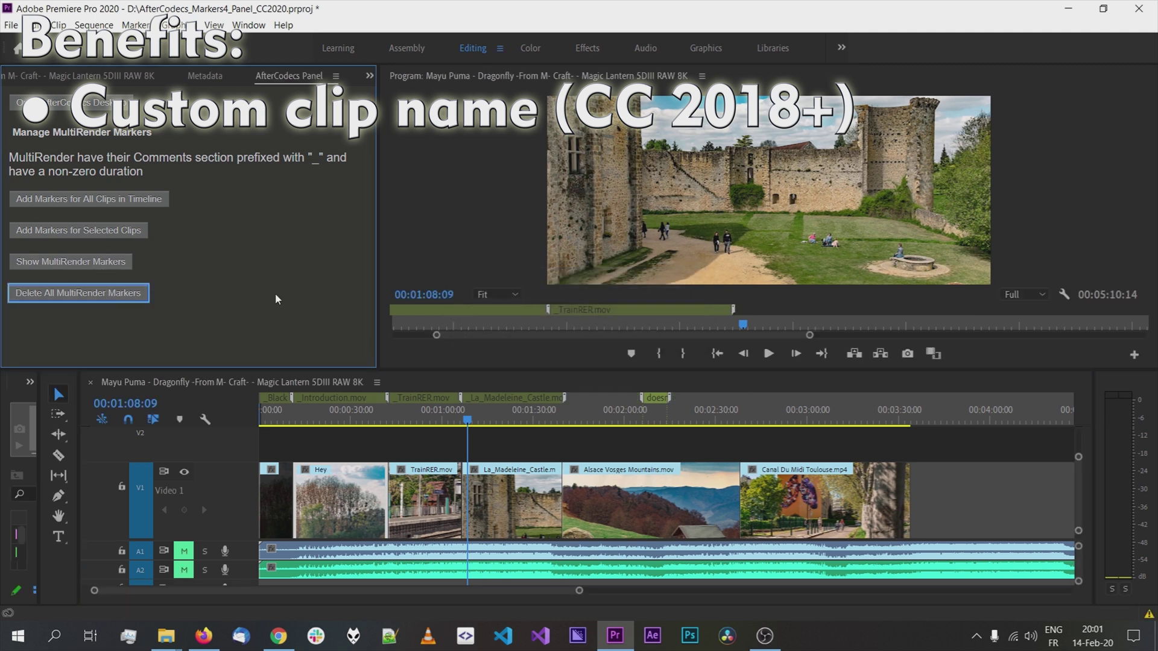
{"action": "left_click", "coordinate": [609, 372]}
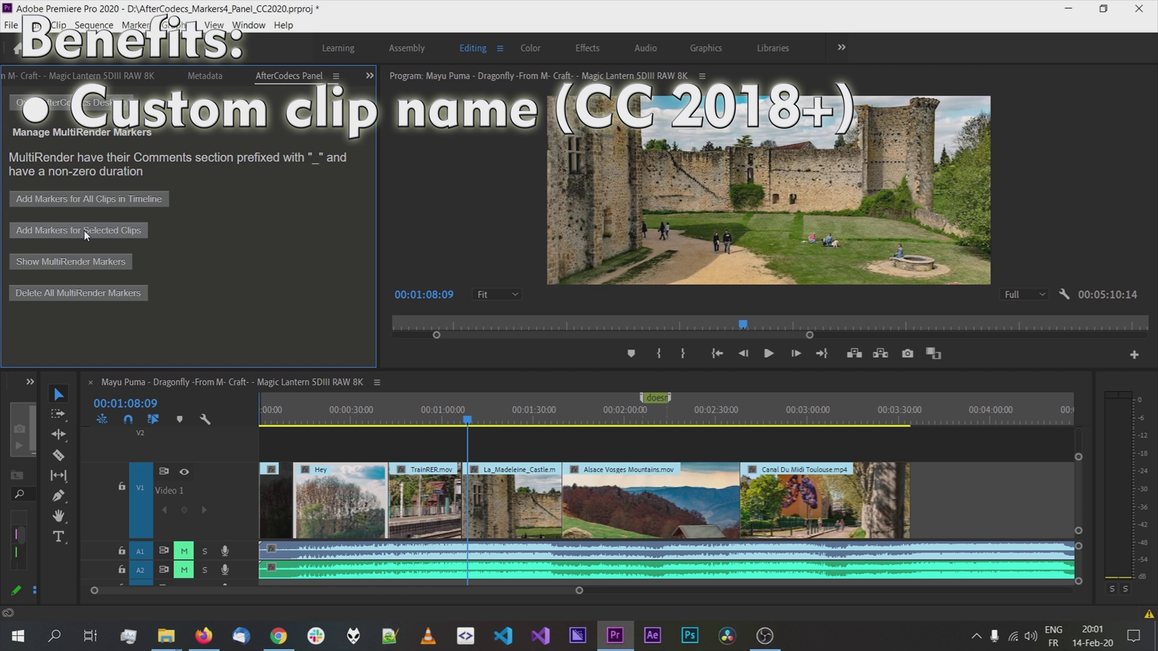
{"action": "left_click", "coordinate": [310, 443]}
{"action": "key", "text": "ctrl+a"}
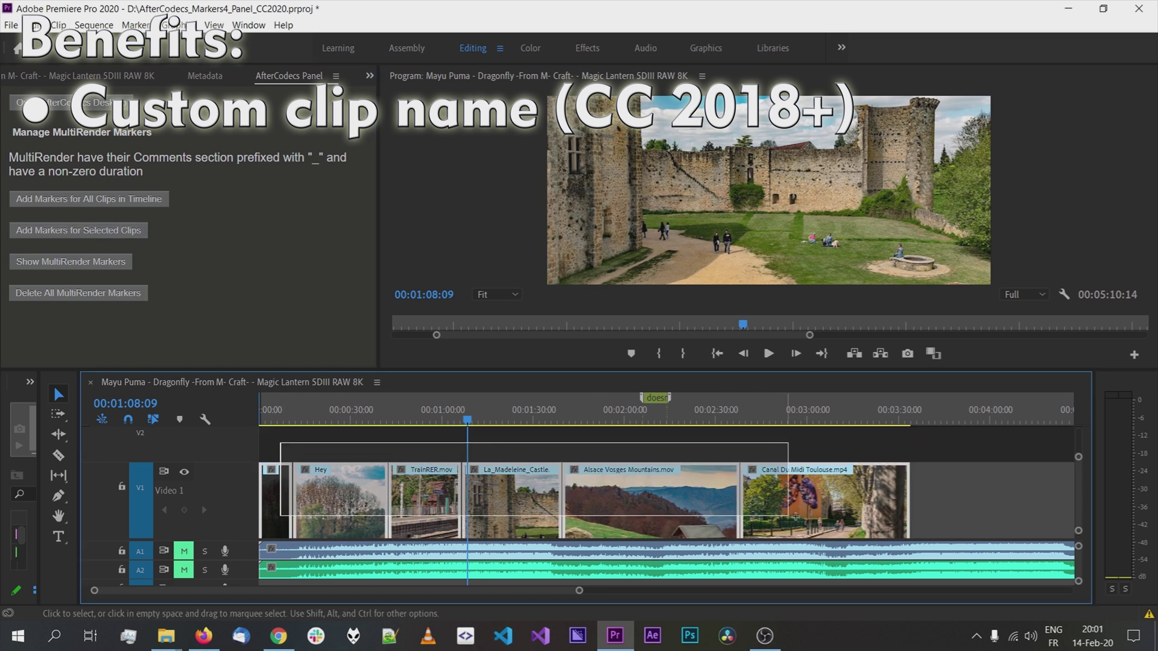
{"action": "left_click", "coordinate": [328, 483]}
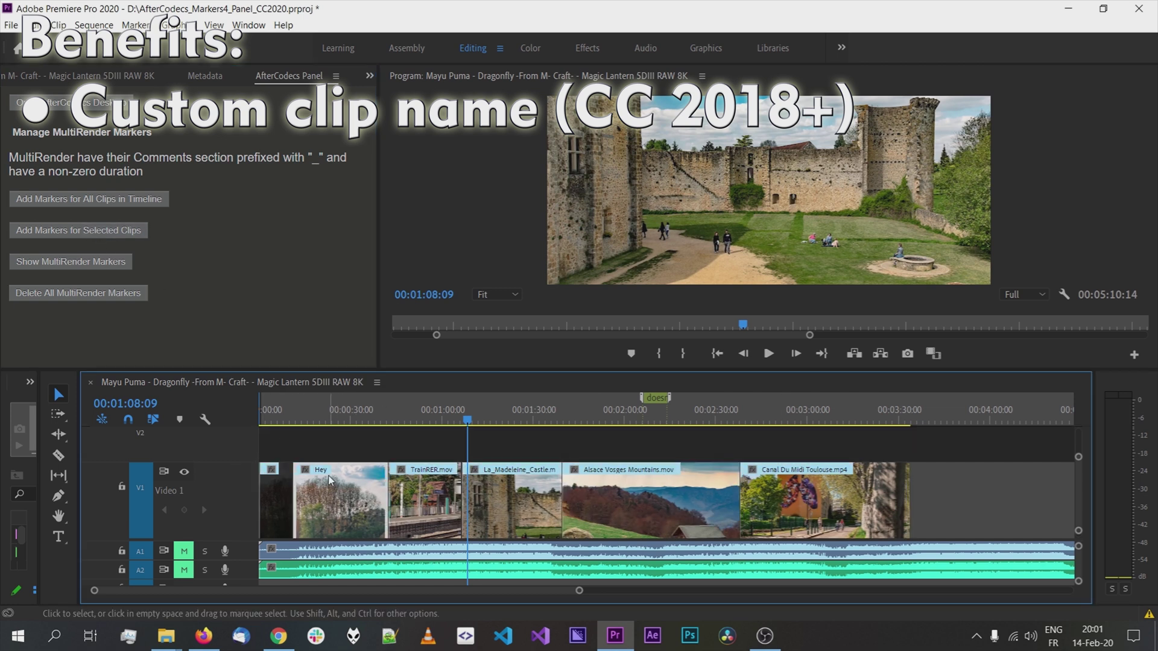
{"action": "left_click", "coordinate": [113, 231]}
{"action": "left_click", "coordinate": [634, 372]}
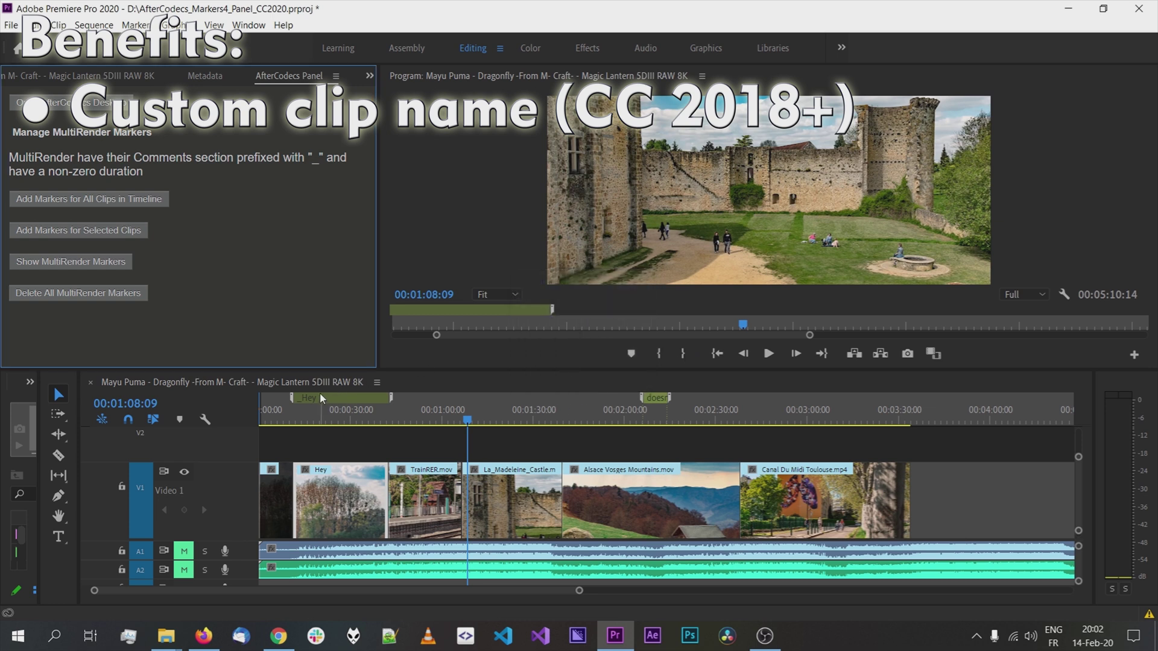
{"action": "left_click", "coordinate": [378, 452]}
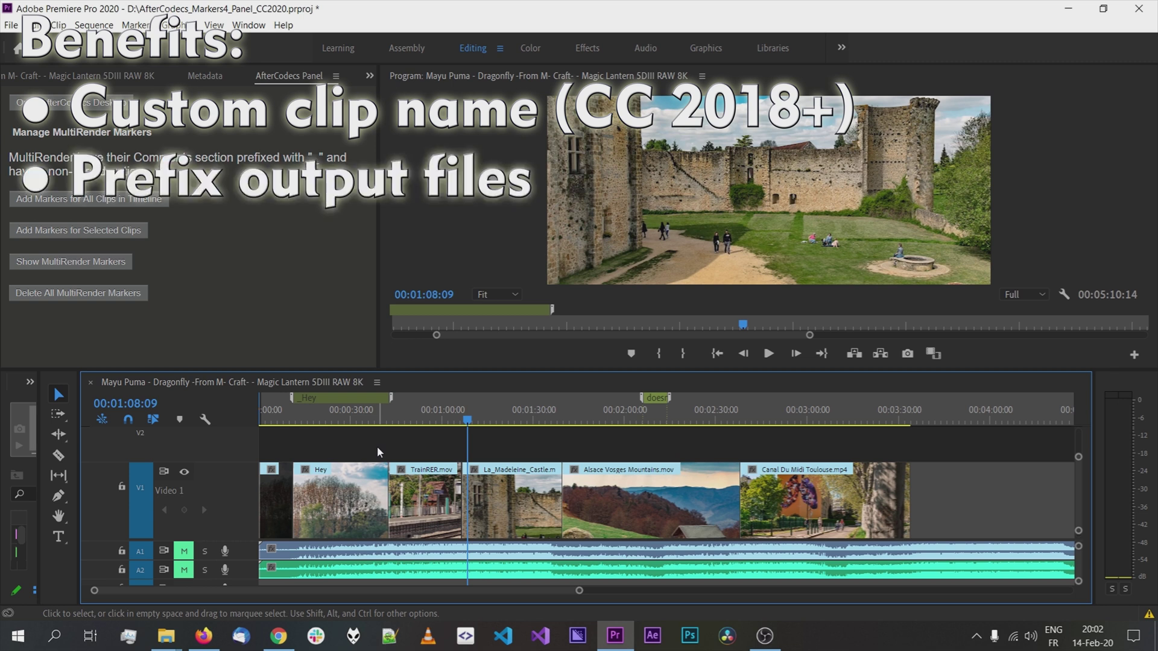
Open the MultiRender with AfterCodecs Markers folder to examine the prefix in the exported file names.
{"action": "left_click", "coordinate": [179, 643]}
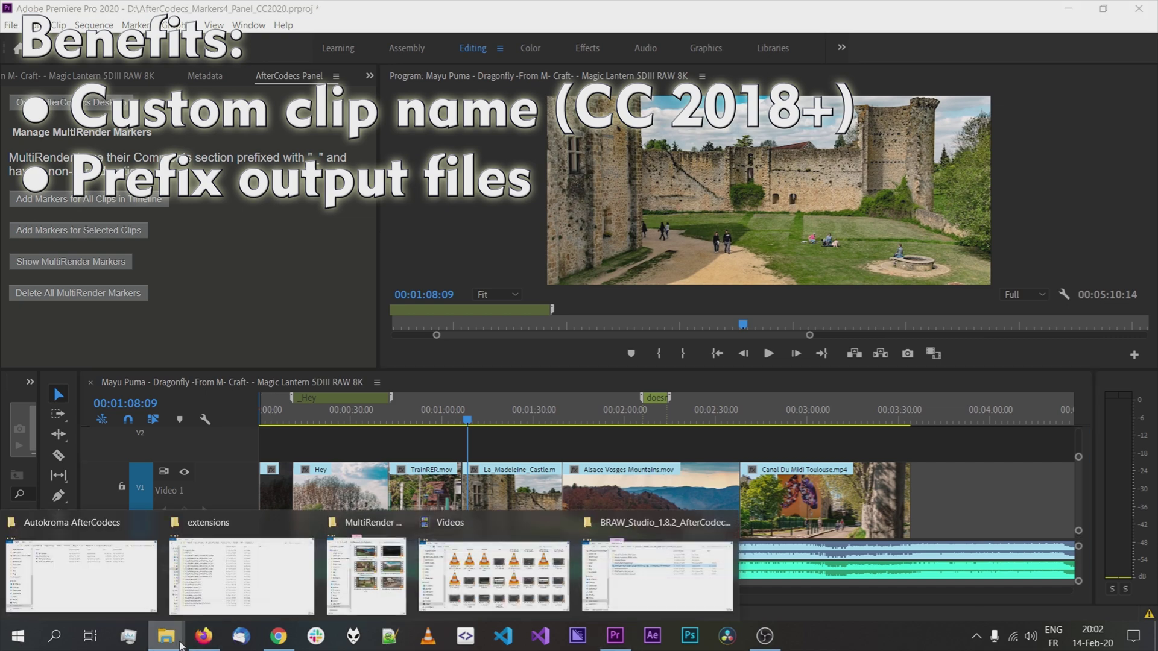
{"action": "left_click", "coordinate": [493, 573]}
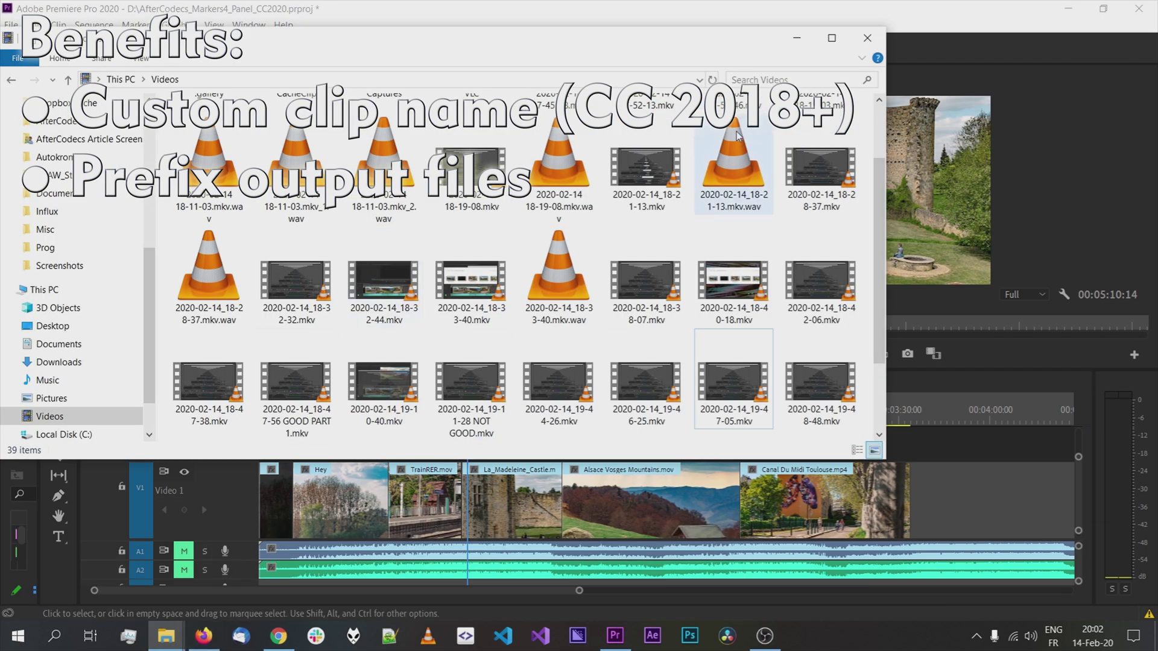
{"action": "left_click", "coordinate": [178, 640]}
{"action": "mouse_move", "coordinate": [178, 640]}
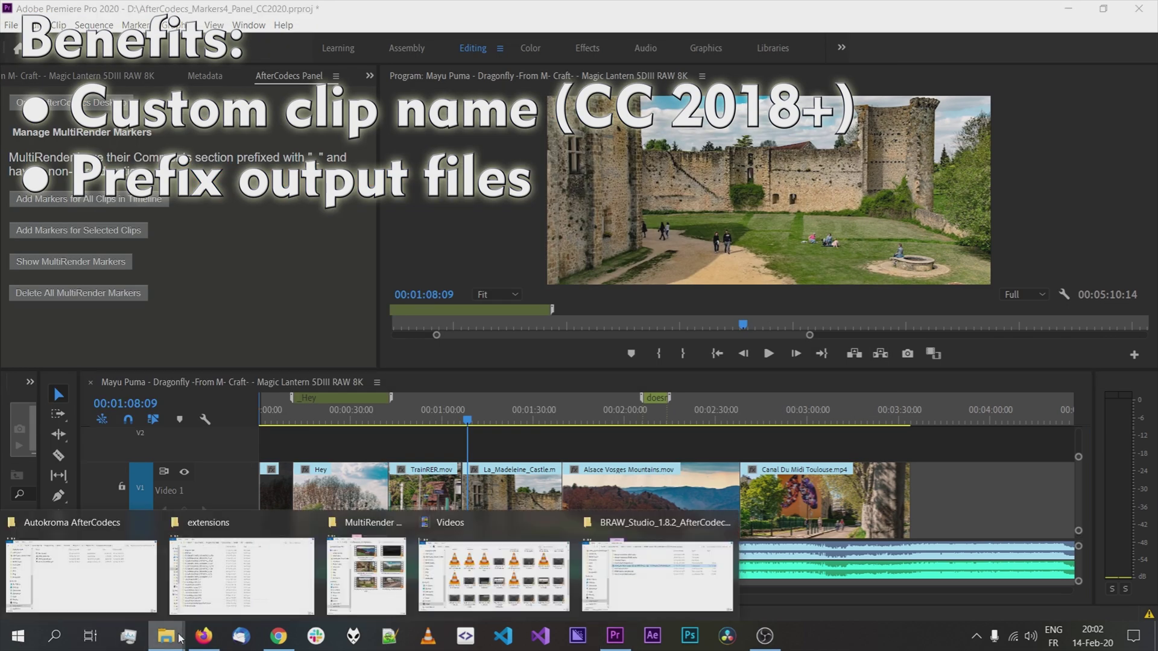
{"action": "left_click", "coordinate": [366, 573]}
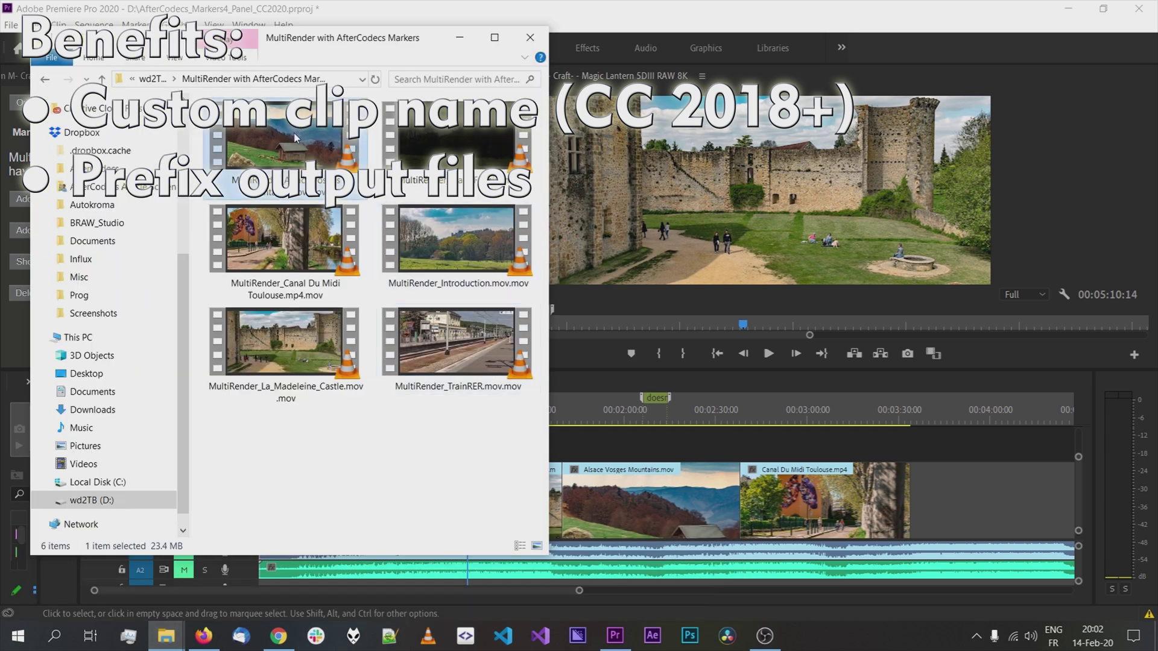
Examine the MultiRender prefix in the first exported file's name and switch back to the Premiere Pro timeline.
{"action": "key", "text": "F2"}
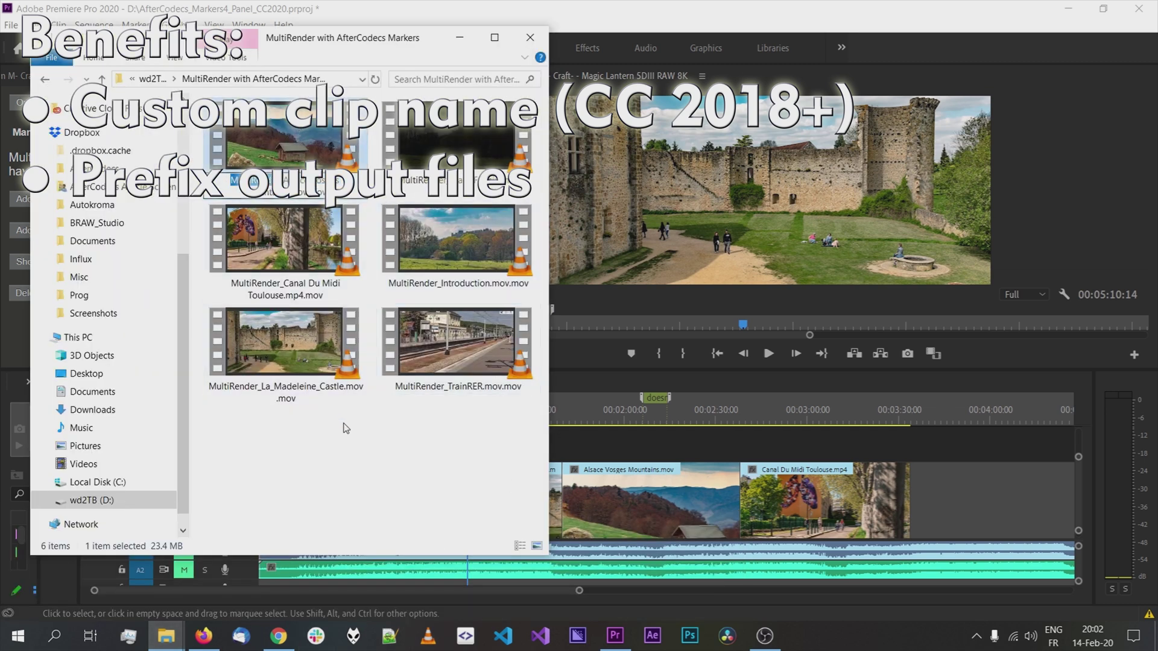
{"action": "left_click", "coordinate": [345, 428]}
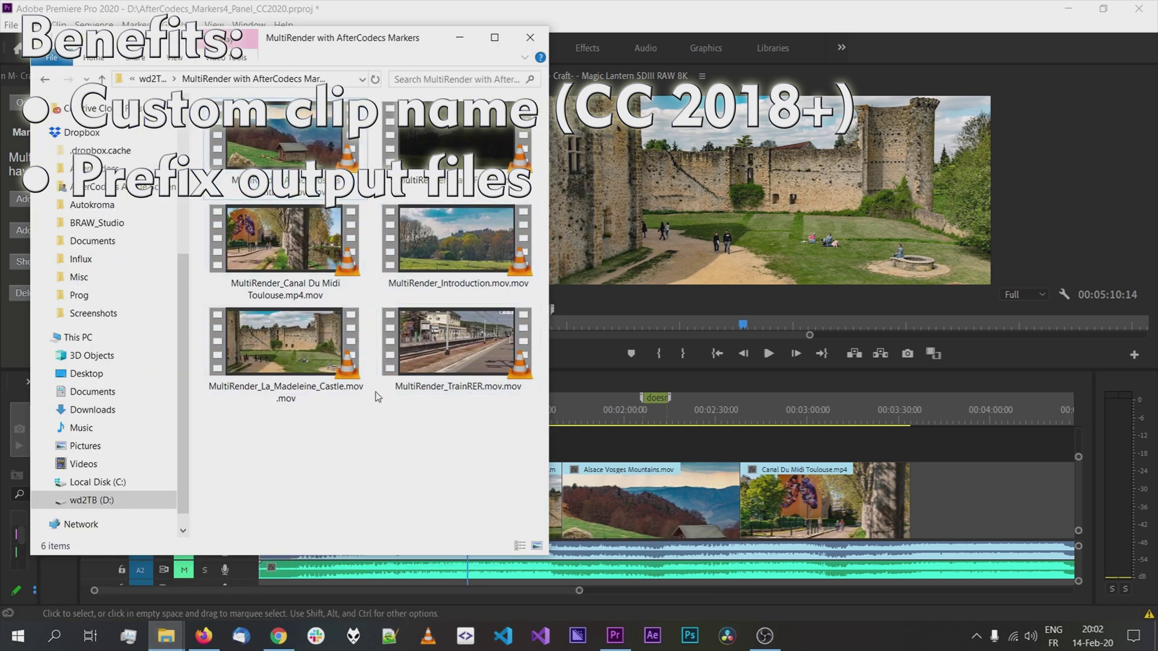
{"action": "left_click", "coordinate": [615, 27]}
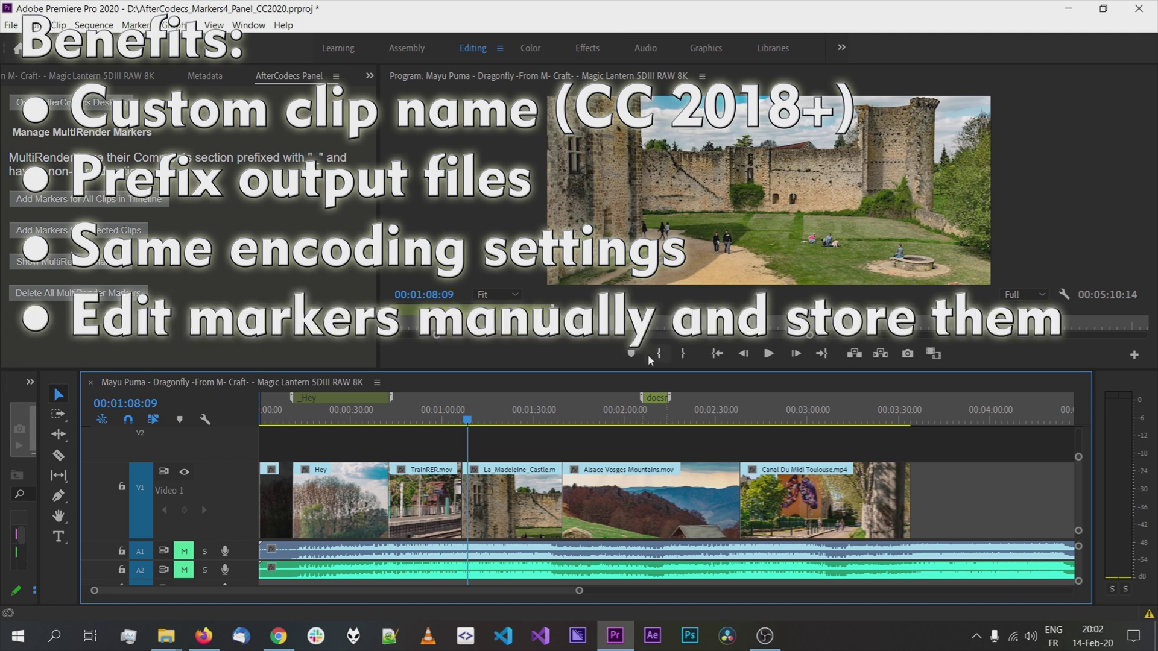
Add a MultiRender marker for only the La_Madeleine_Castle clip on track V1.
{"action": "right_click", "coordinate": [654, 400]}
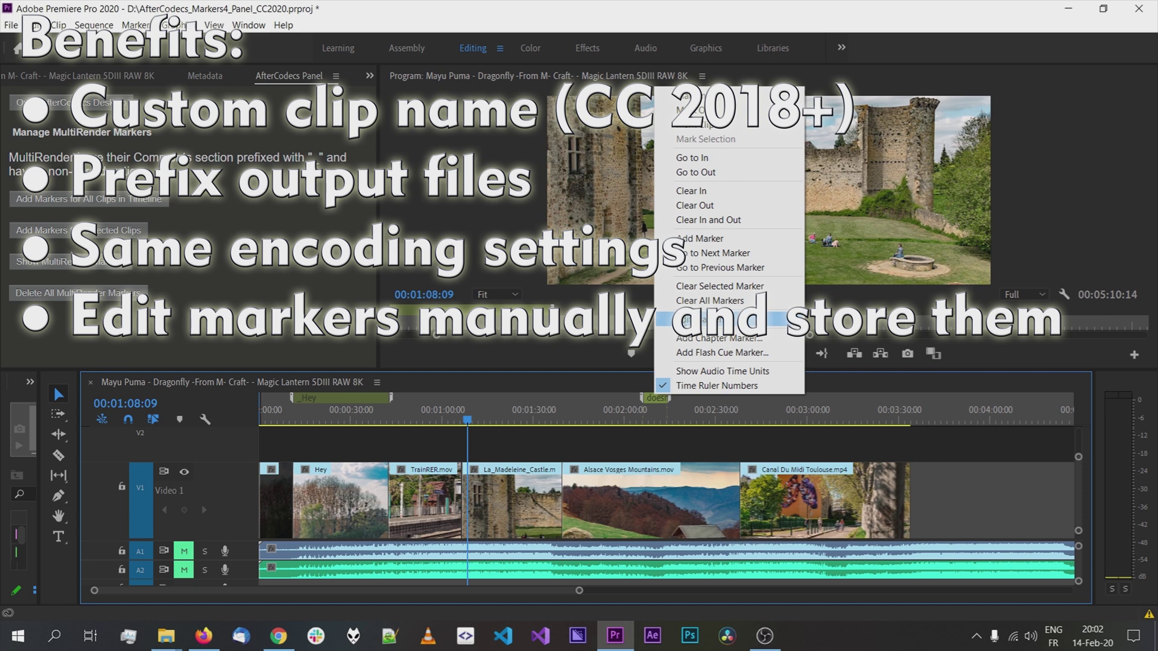
{"action": "left_click", "coordinate": [559, 412]}
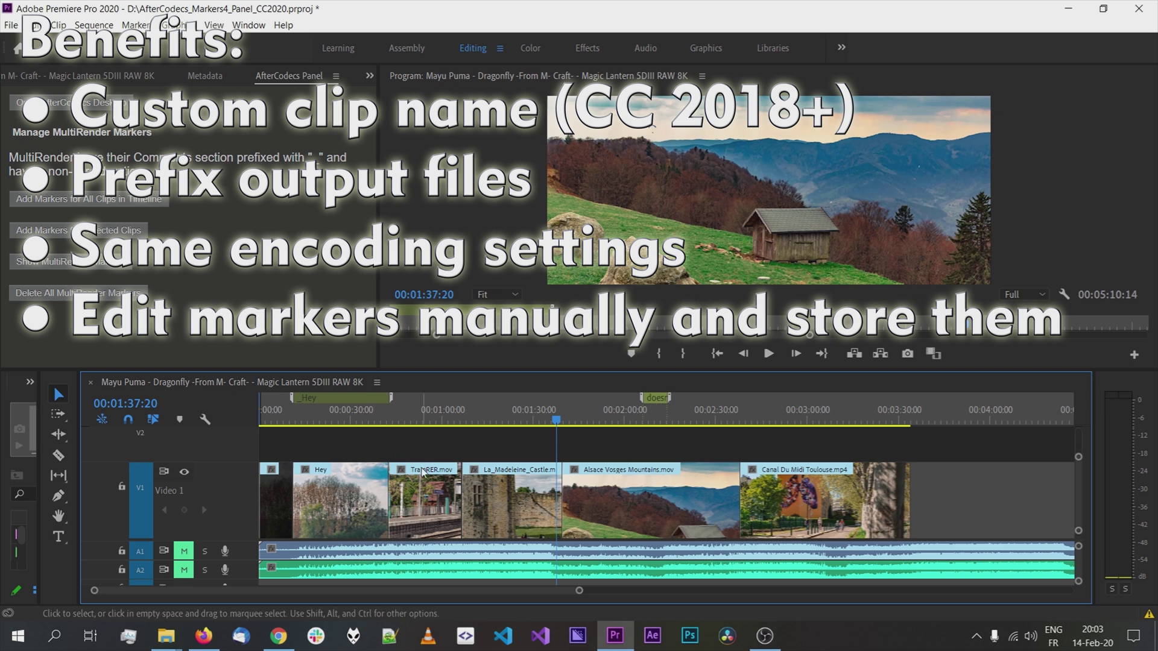
{"action": "left_click", "coordinate": [482, 501]}
{"action": "left_click", "coordinate": [92, 235]}
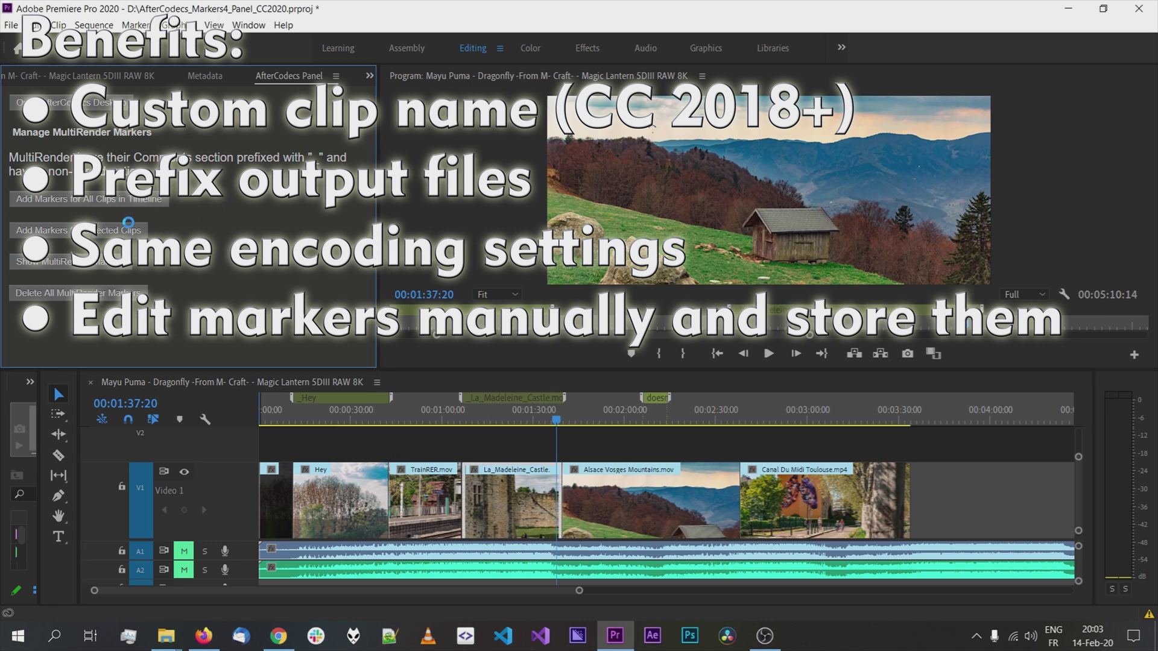
Move the La_Madeleine_Castle marker to start at about 00:00:59 and extend its end into the Alsace Vosges Mountains clip.
{"action": "left_click", "coordinate": [609, 379]}
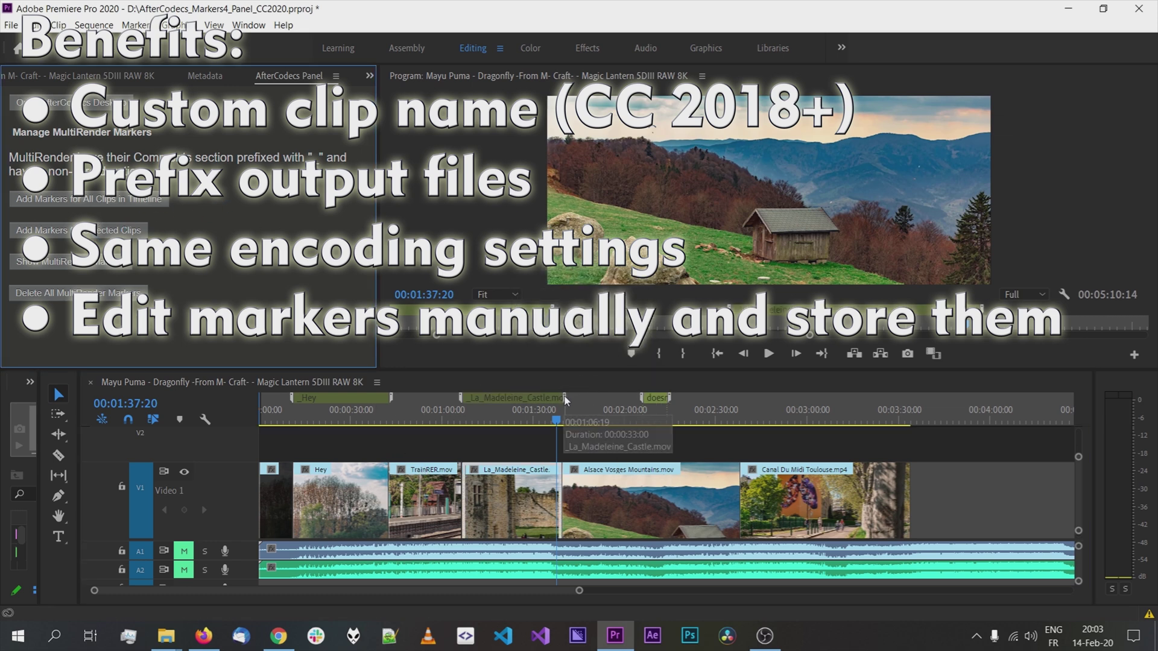
{"action": "left_click_drag", "start_coordinate": [566, 399], "coordinate": [600, 398]}
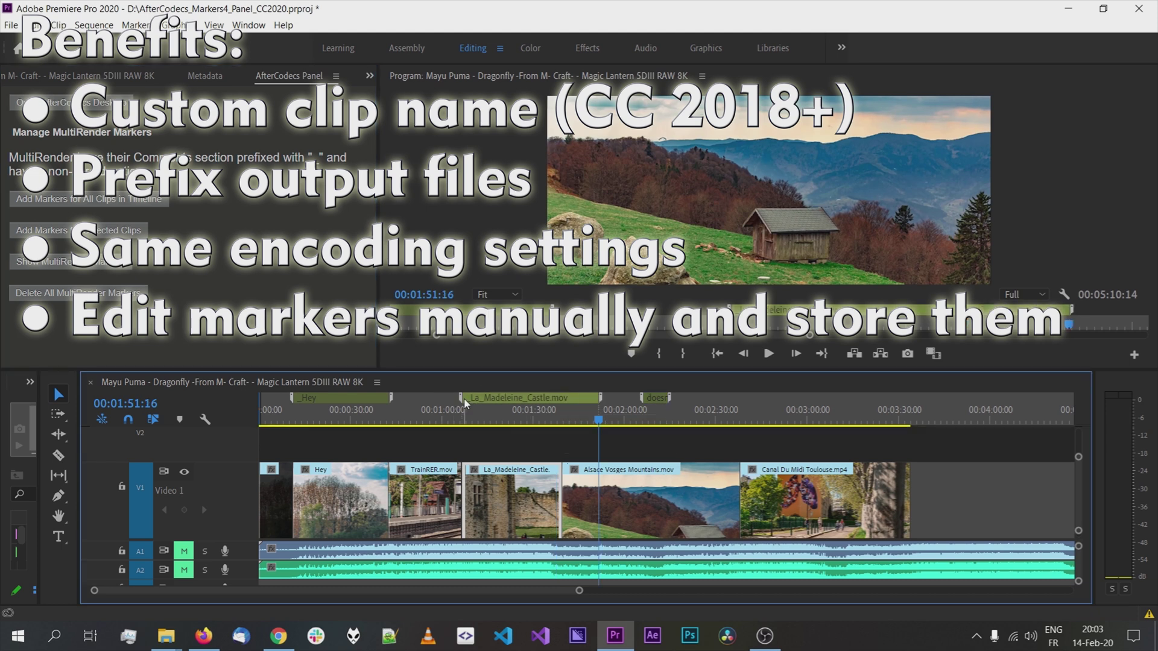
{"action": "left_click_drag", "start_coordinate": [464, 399], "coordinate": [442, 399]}
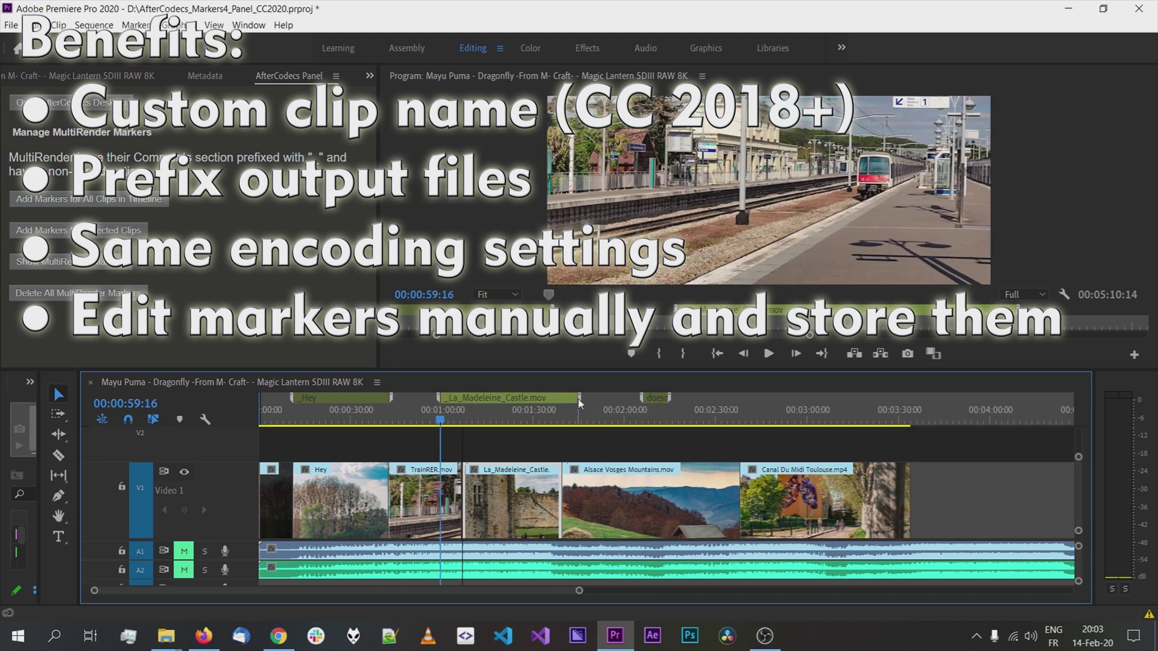
{"action": "left_click_drag", "start_coordinate": [580, 399], "coordinate": [595, 397]}
{"action": "left_click", "coordinate": [517, 416]}
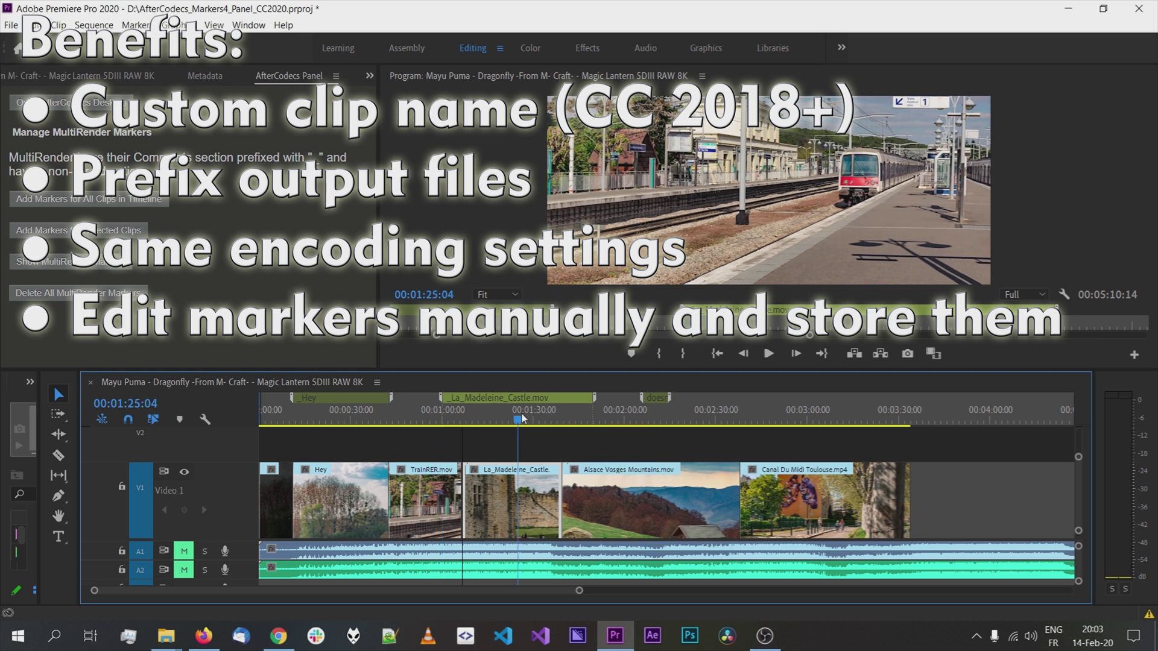
{"action": "left_click", "coordinate": [468, 410]}
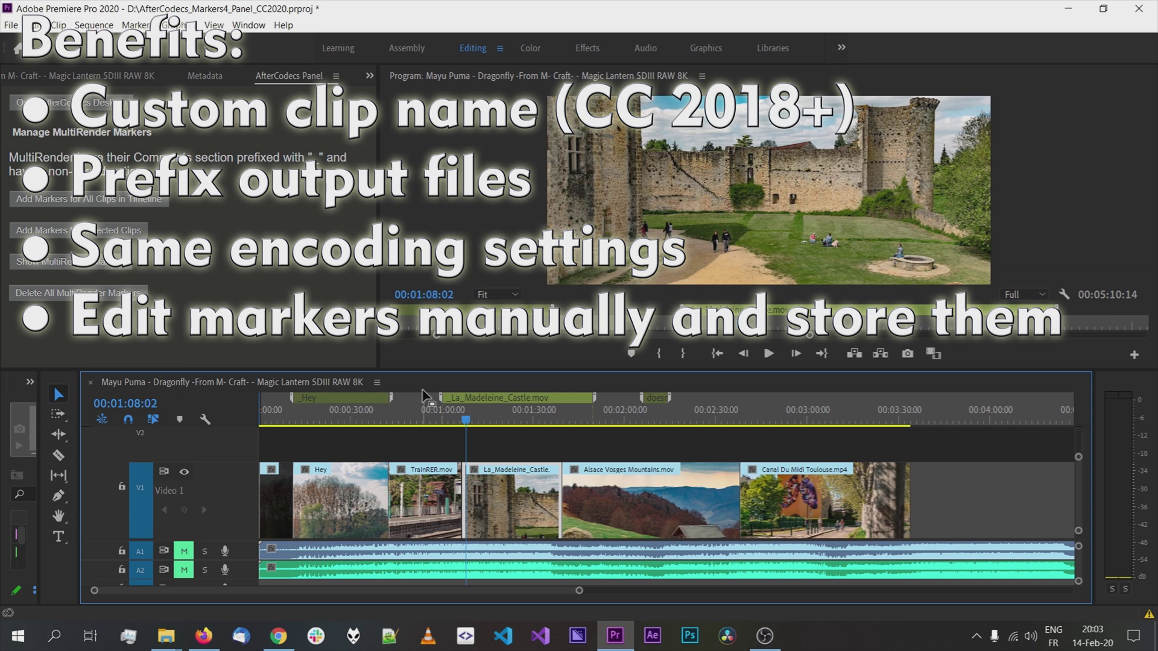
Reveal the adjustment layers on track V3, delete all MultiRender markers and clear the remaining marker near 00:02:06.
{"action": "left_click_drag", "start_coordinate": [1079, 459], "coordinate": [1084, 442]}
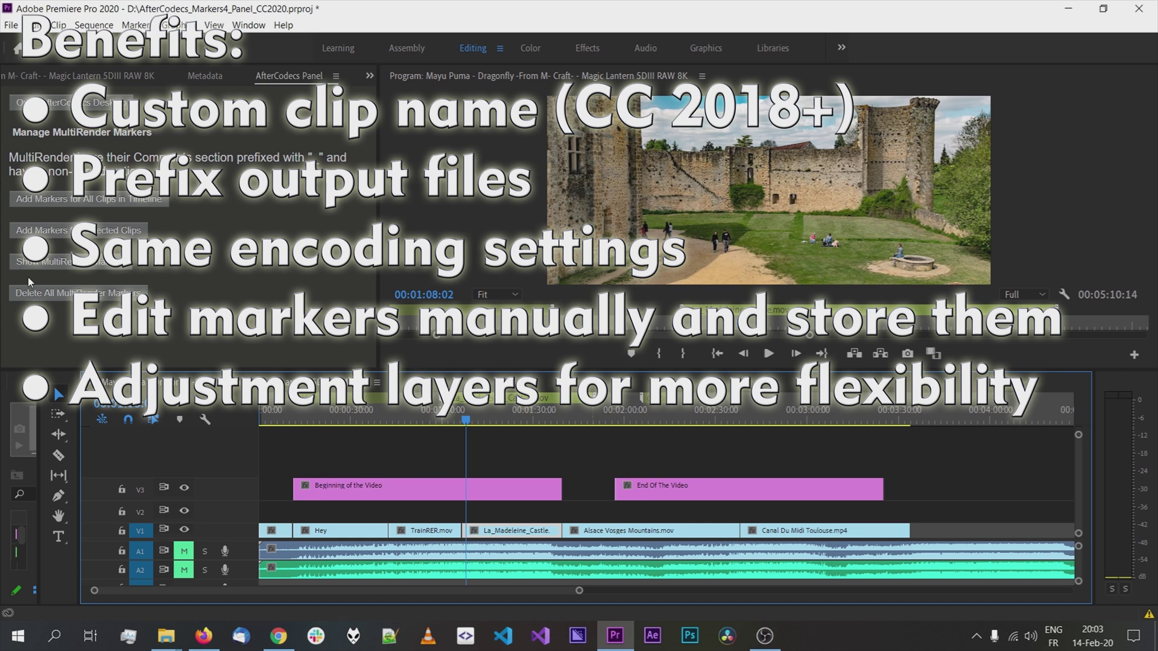
{"action": "left_click", "coordinate": [47, 293]}
{"action": "right_click", "coordinate": [637, 401]}
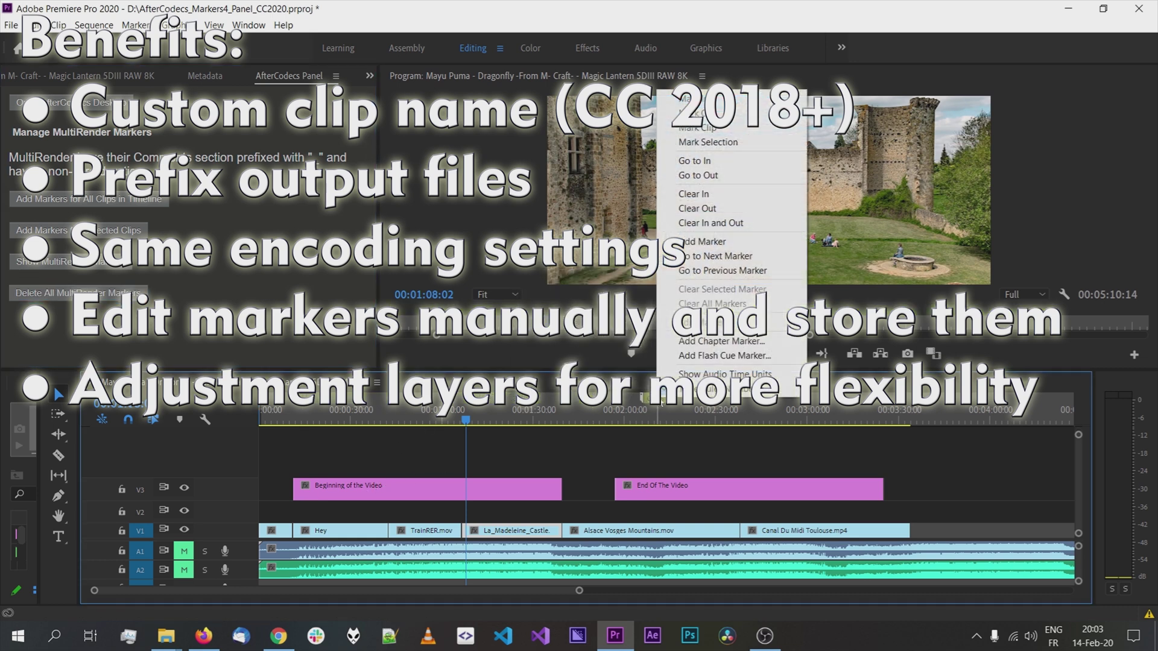
{"action": "left_click", "coordinate": [644, 409]}
{"action": "right_click", "coordinate": [644, 409]}
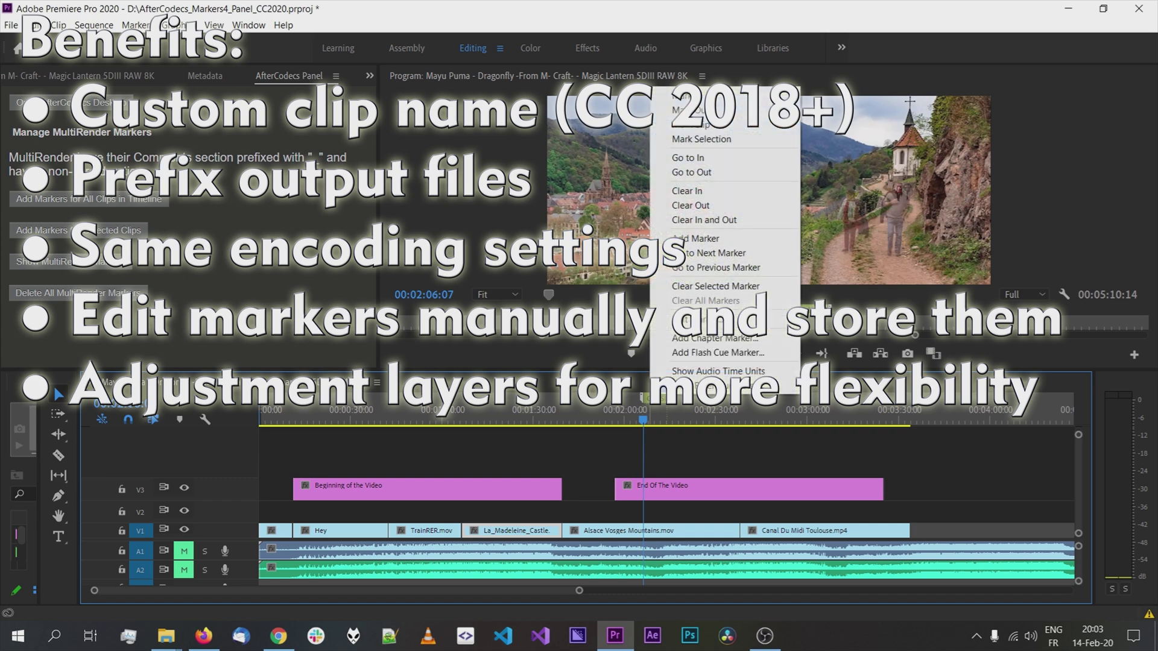
{"action": "left_click", "coordinate": [693, 340]}
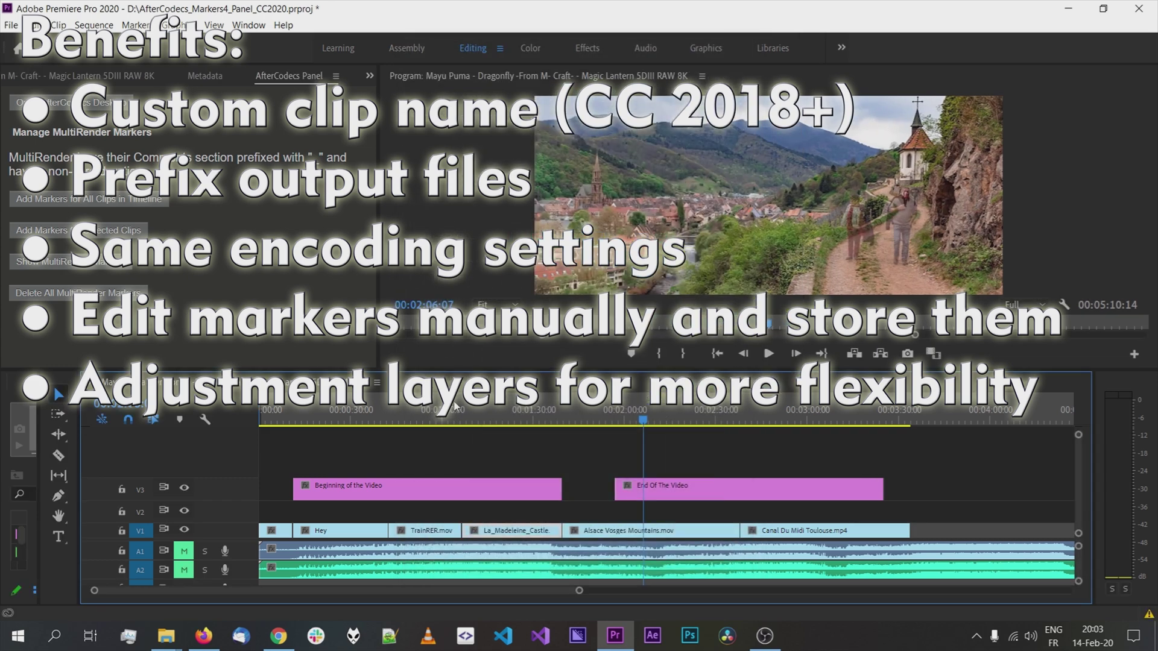
Select the Beginning of the Video adjustment layer and turn off the output of track V3.
{"action": "left_click", "coordinate": [404, 416]}
{"action": "left_click", "coordinate": [418, 488]}
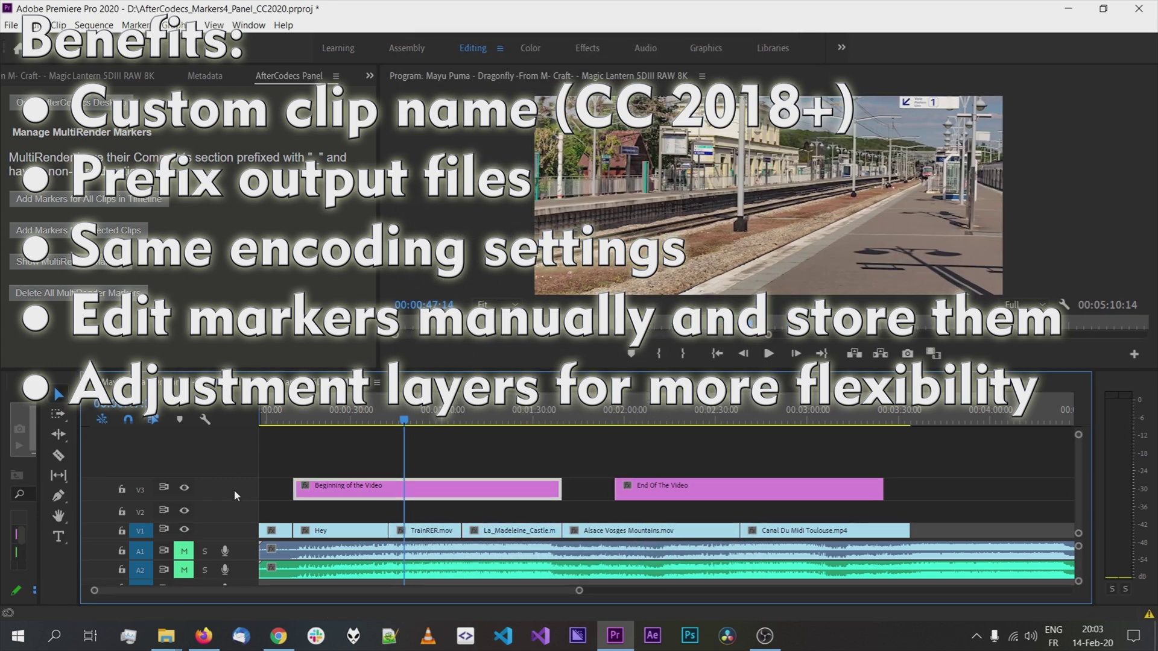
{"action": "left_click", "coordinate": [184, 489]}
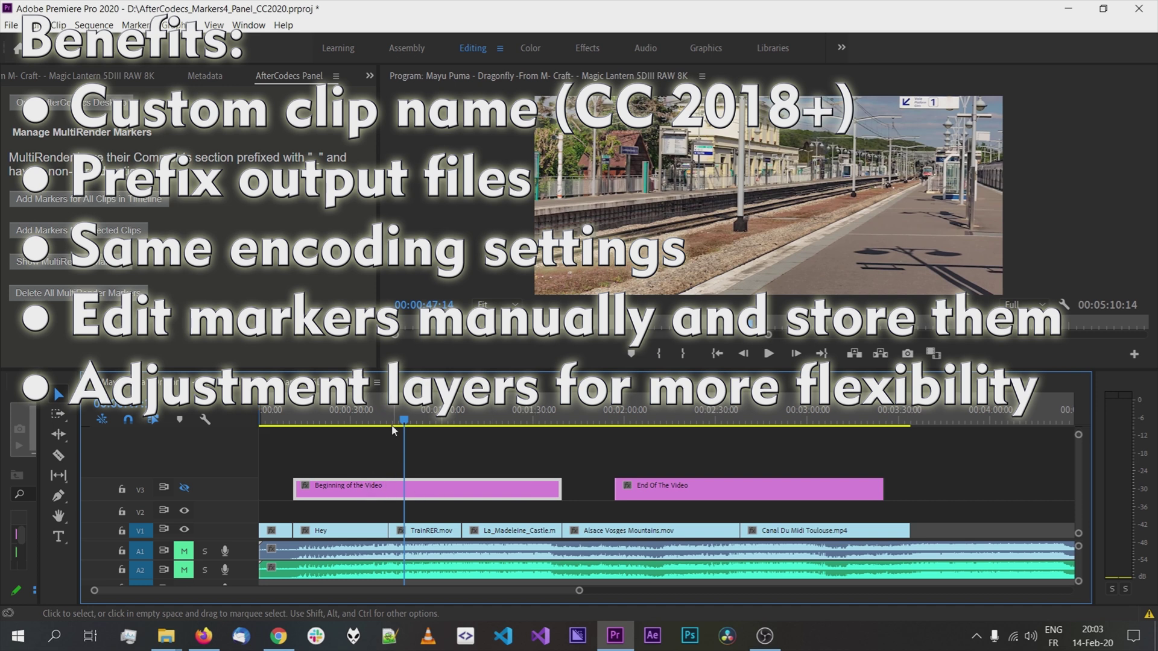
Add MultiRender markers for the Beginning of the Video and End Of The Video adjustment layers on track V3.
{"action": "left_click_drag", "start_coordinate": [460, 459], "coordinate": [697, 493]}
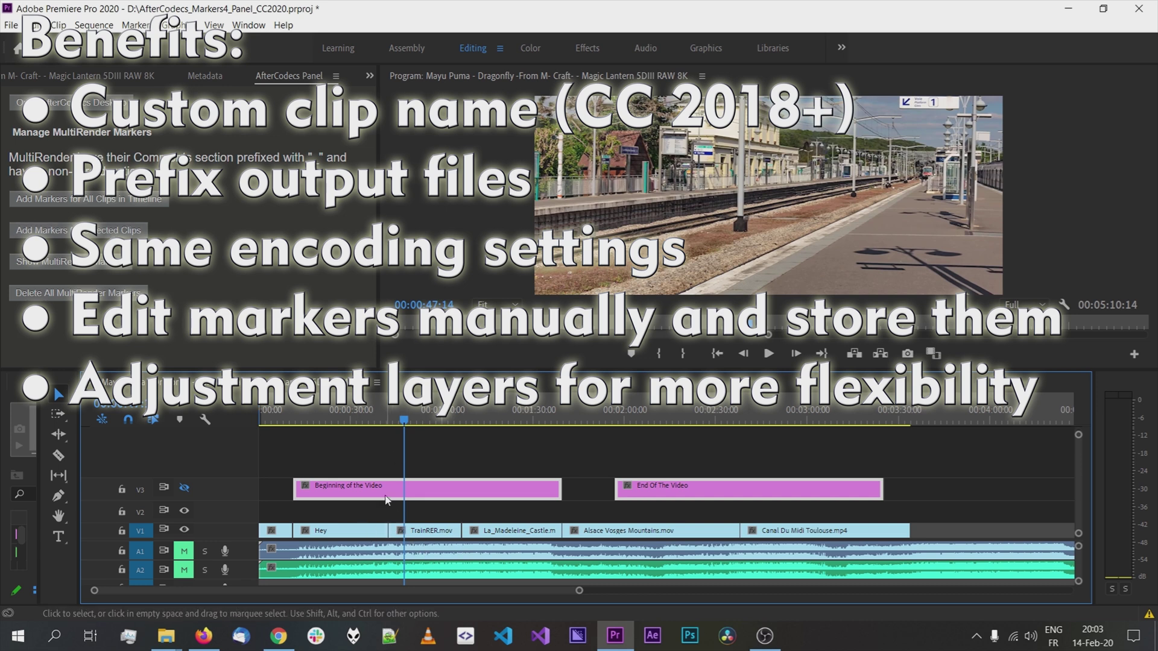
{"action": "left_click", "coordinate": [138, 232]}
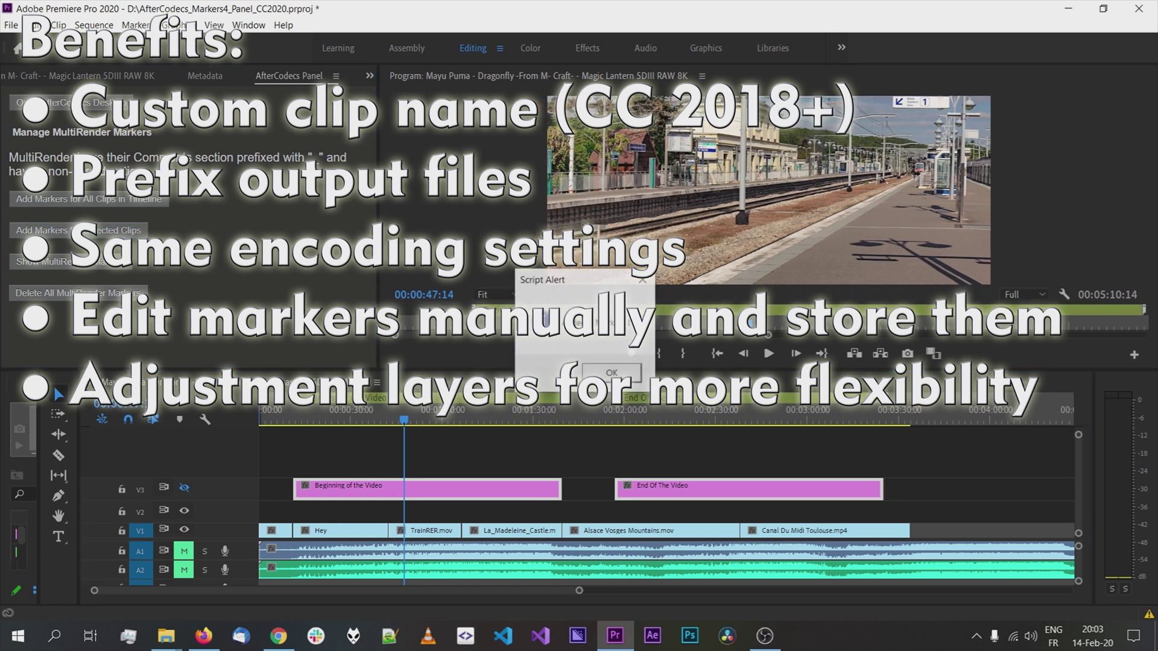
{"action": "left_click", "coordinate": [509, 421]}
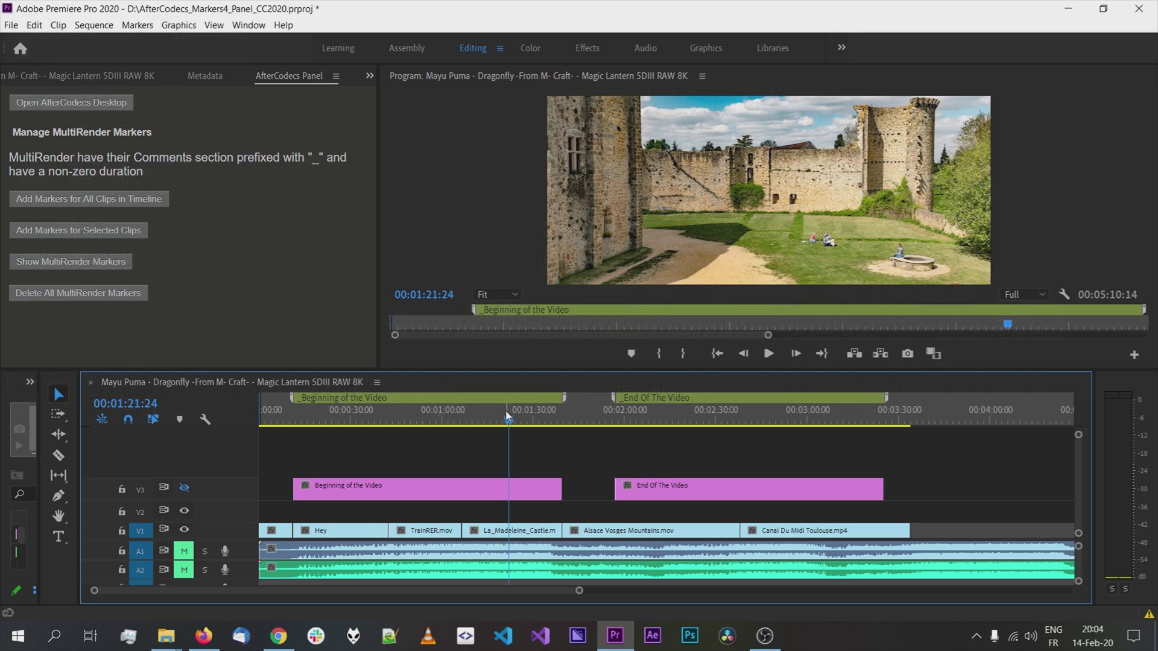
{"action": "left_click", "coordinate": [505, 415]}
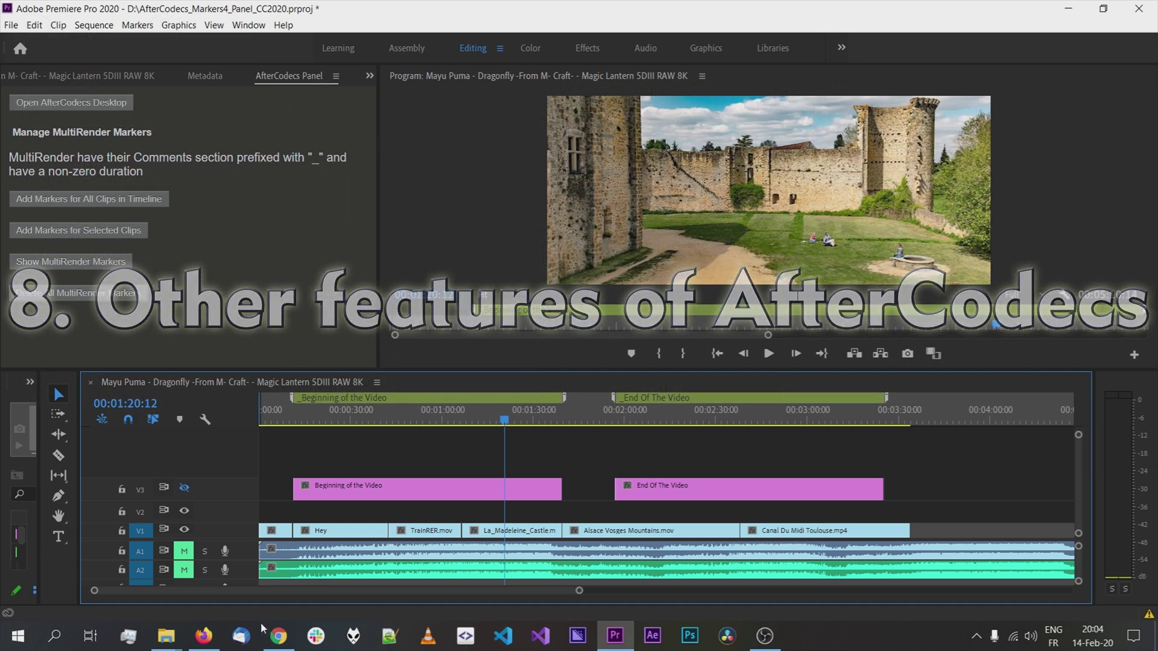
Switch to Chrome and look over the AfterCodecs overview page on the Autokroma site.
{"action": "left_click", "coordinate": [278, 635]}
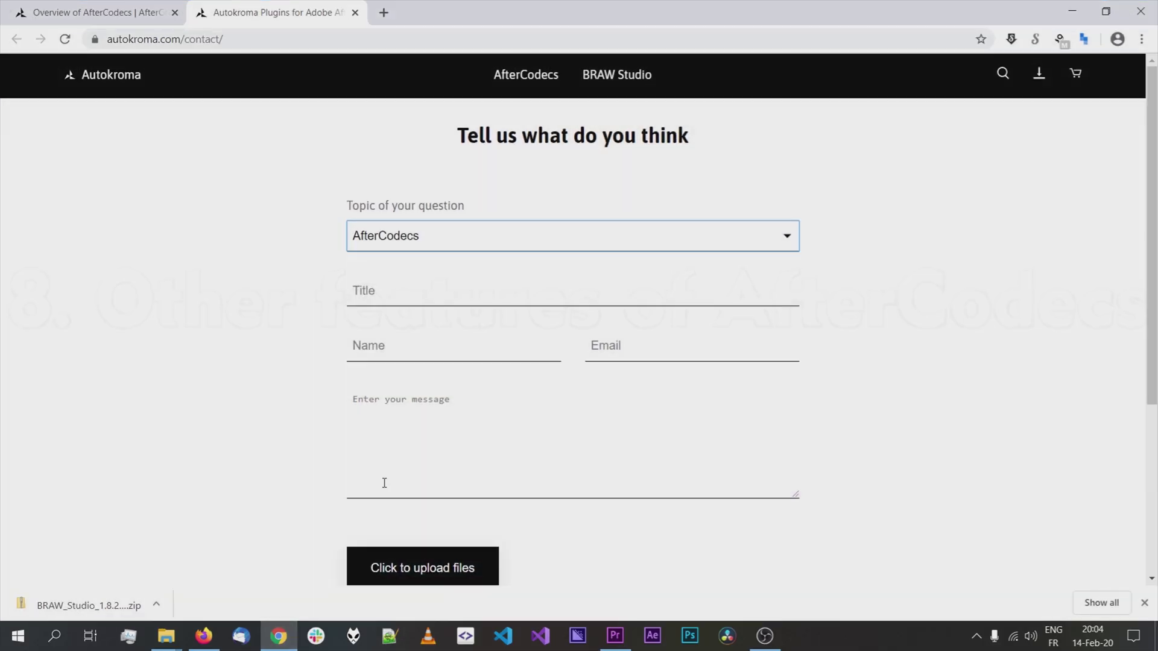
{"action": "left_click", "coordinate": [124, 12]}
{"action": "scroll", "coordinate": [337, 273], "scroll_direction": "up", "scroll_amount": 10}
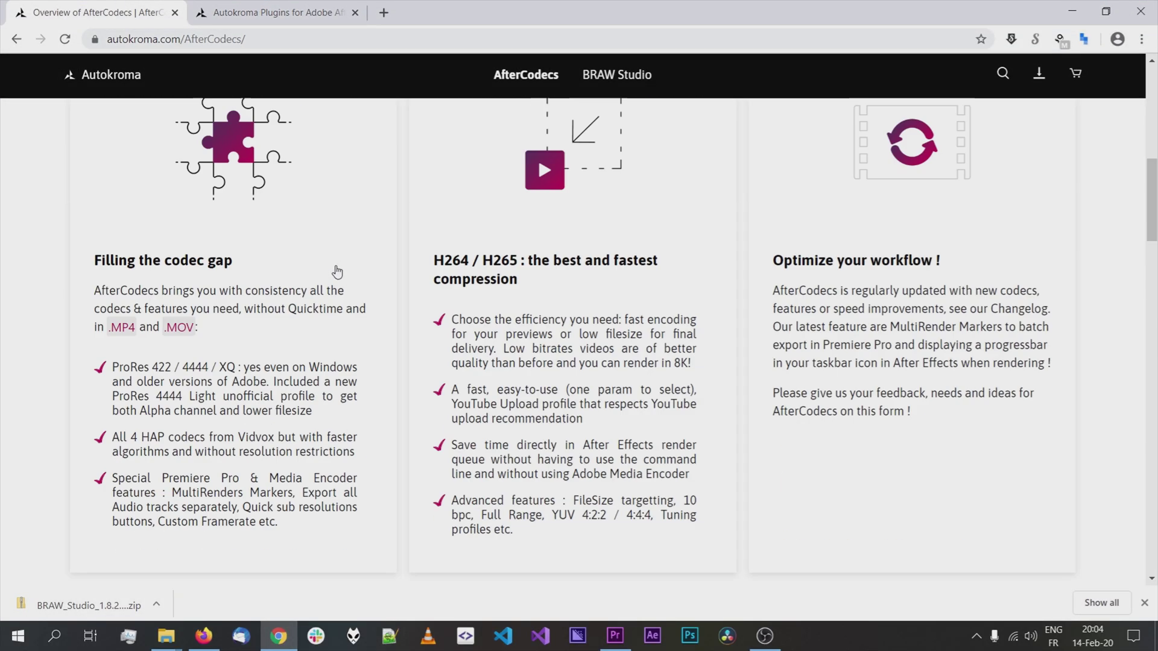
{"action": "scroll", "coordinate": [337, 272], "scroll_direction": "up", "scroll_amount": 5}
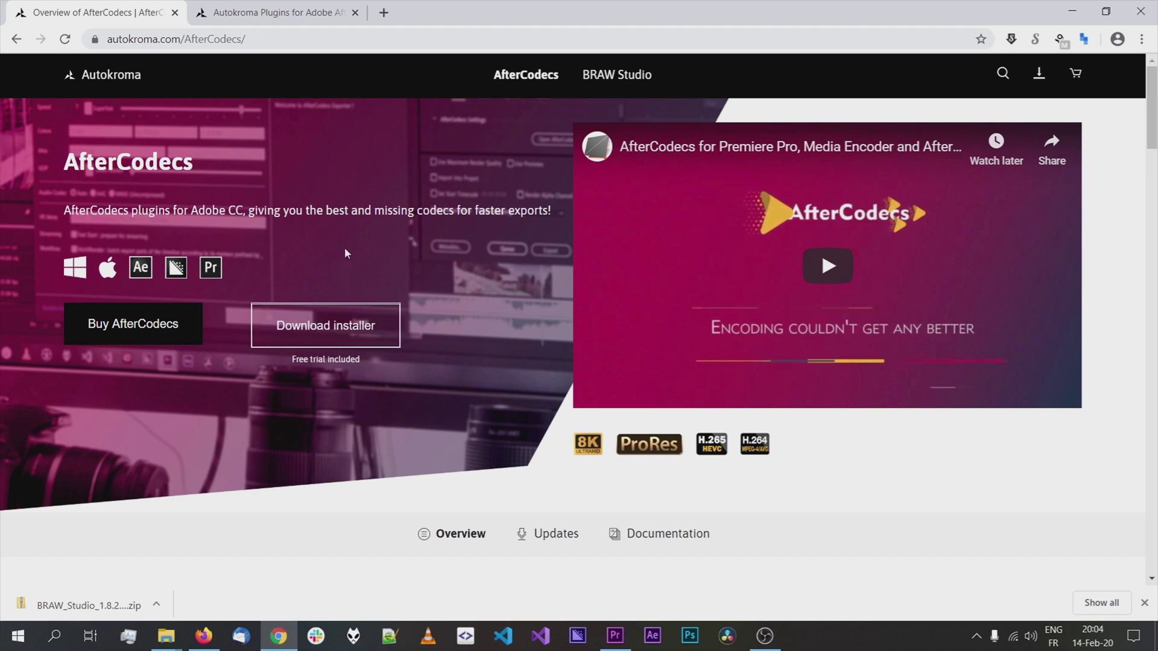
Open aescripts.com/aftercodecs in a new browser tab.
{"action": "key", "text": "ctrl+t"}
{"action": "type", "text": "aescri"}
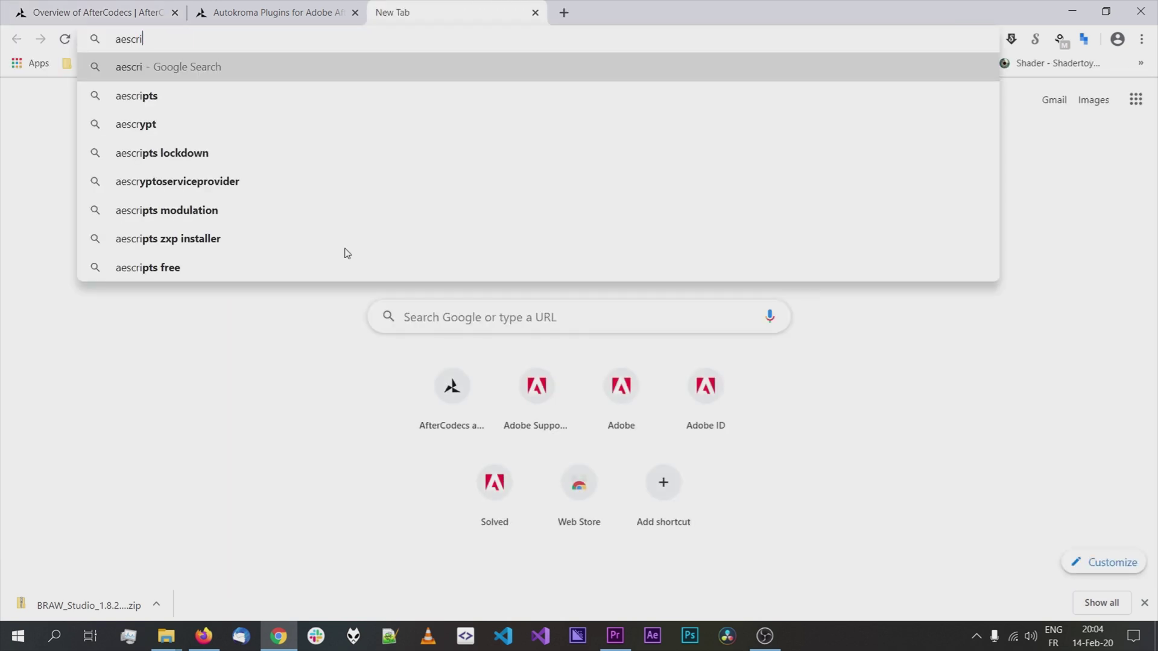
{"action": "type", "text": "pts.com/af"}
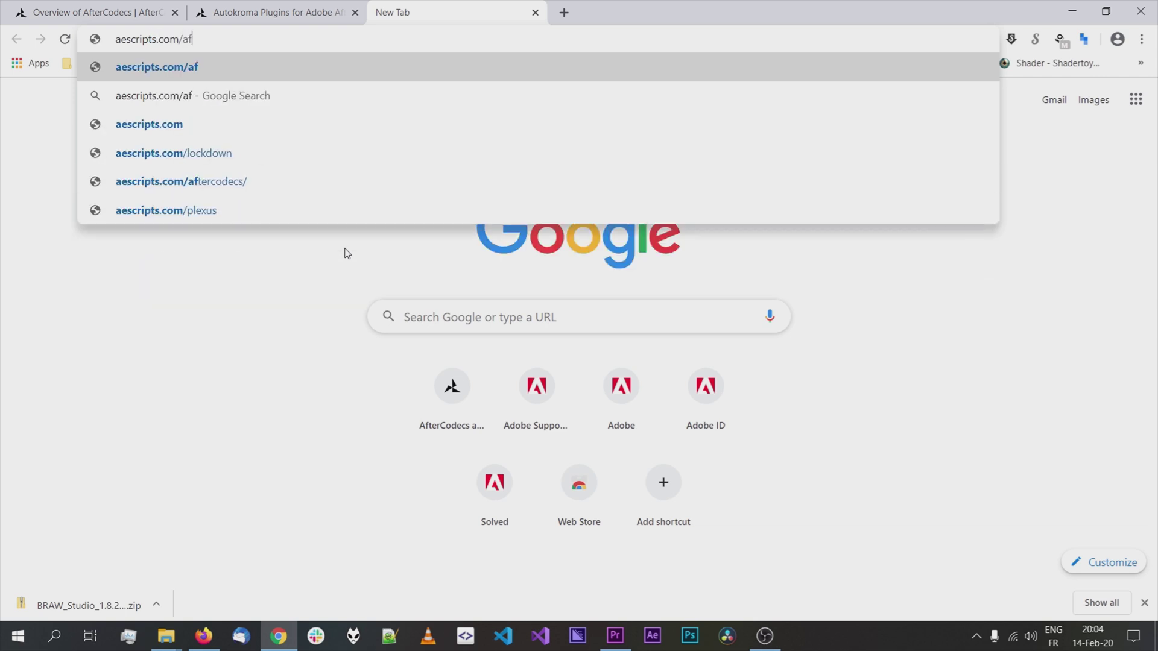
{"action": "type", "text": "tercodecs"}
{"action": "key", "text": "Return"}
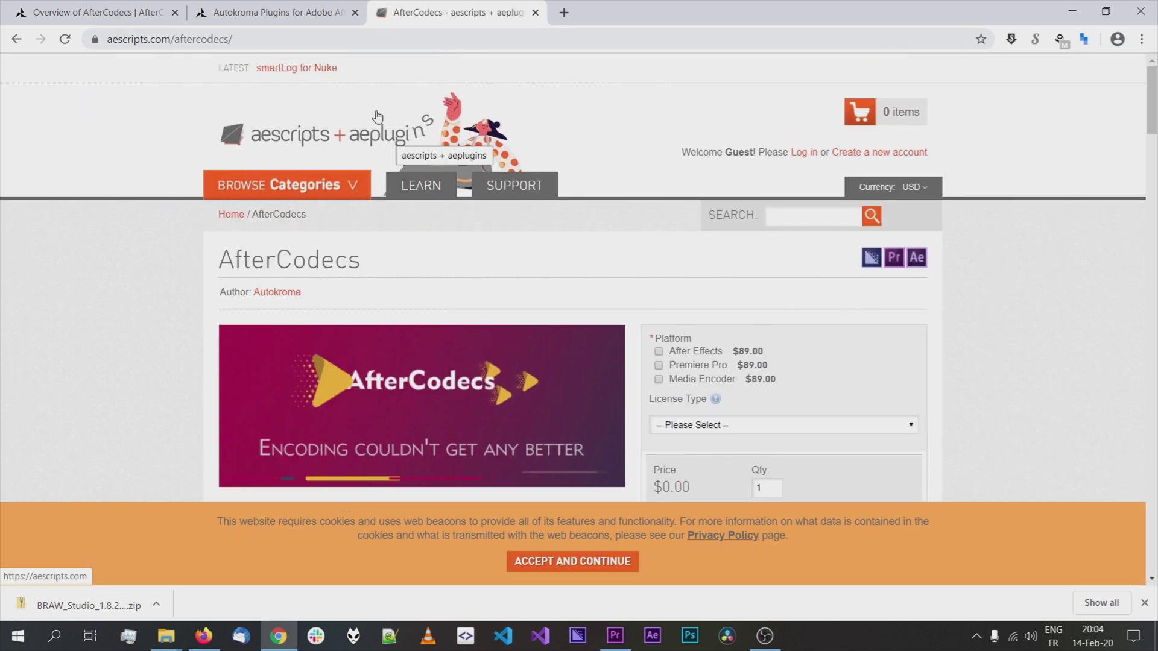
Select the After Effects, Premiere Pro and Media Encoder platforms for the AfterCodecs purchase.
{"action": "scroll", "coordinate": [477, 181], "scroll_direction": "down", "scroll_amount": 1}
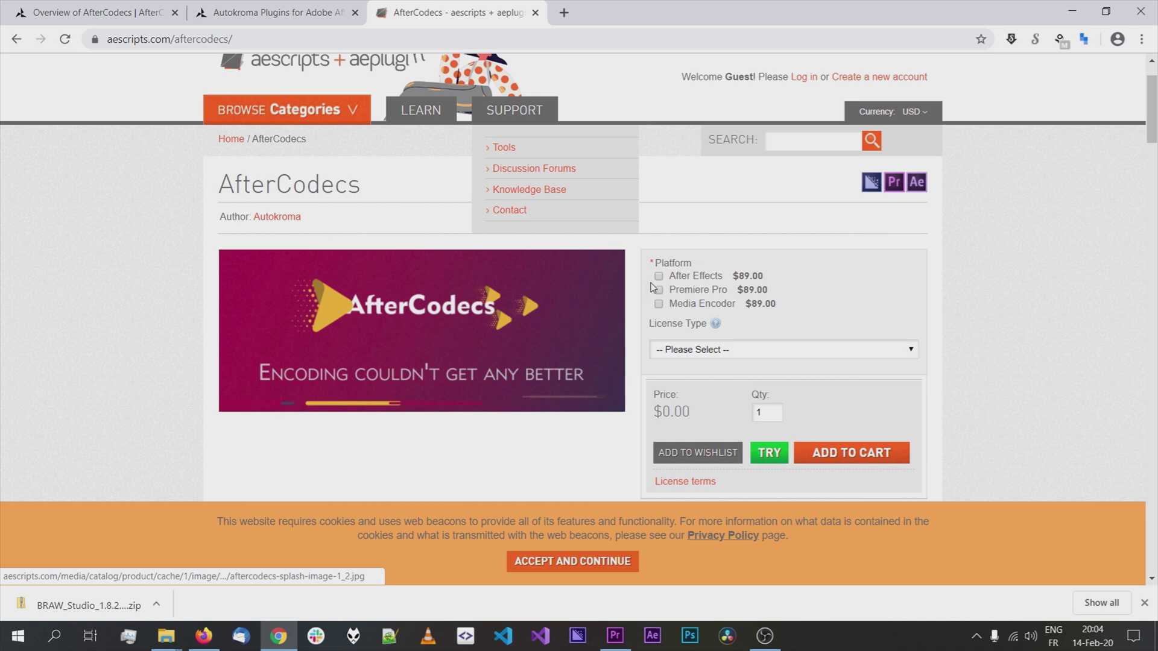
{"action": "left_click", "coordinate": [685, 276]}
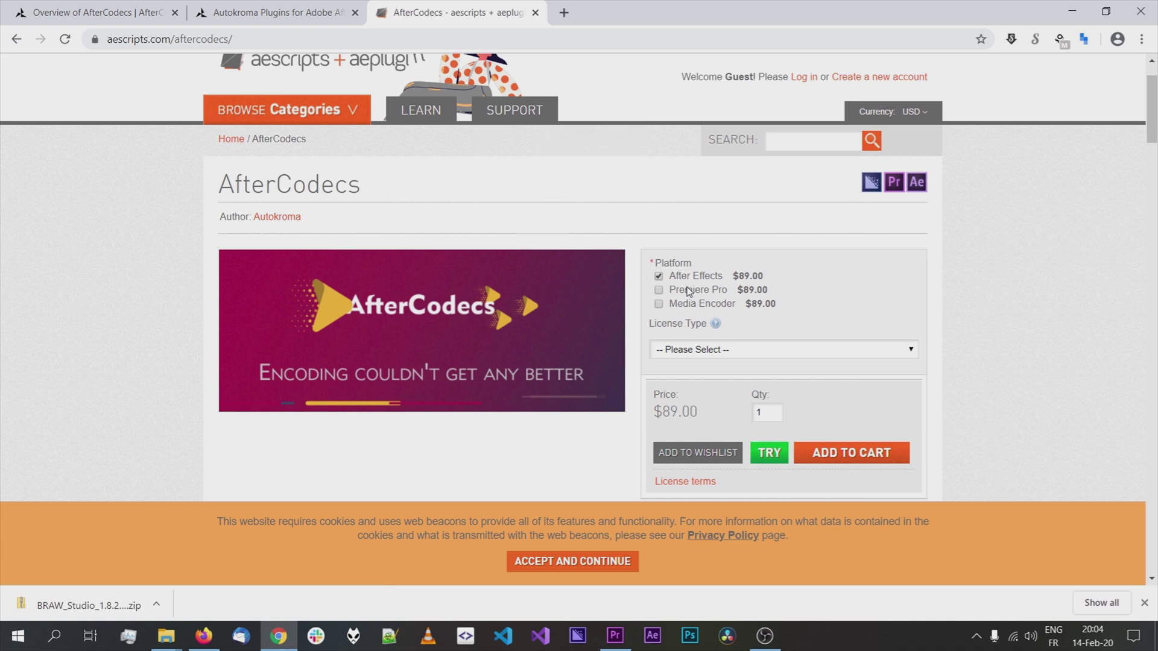
{"action": "left_click", "coordinate": [698, 290]}
{"action": "left_click", "coordinate": [700, 304]}
{"action": "scroll", "coordinate": [845, 250], "scroll_direction": "down", "scroll_amount": 1}
{"action": "scroll", "coordinate": [764, 191], "scroll_direction": "up", "scroll_amount": 1}
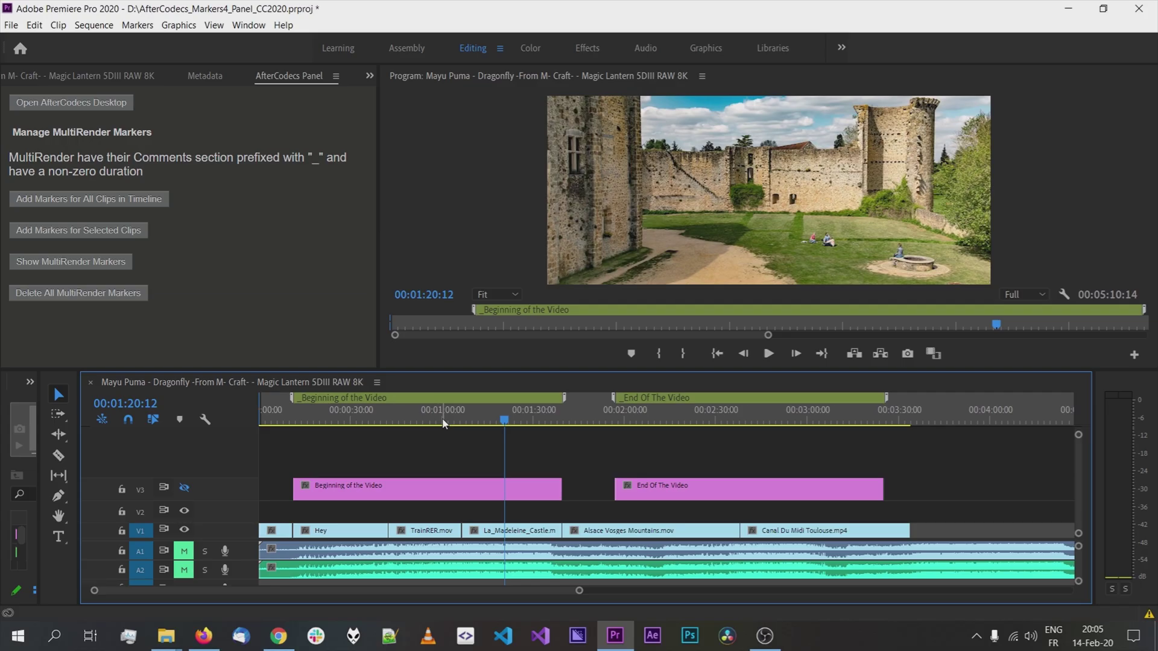
Open the sequence's export settings and set a custom frame rate of 73 fps instead of matching the source.
{"action": "key", "text": "ctrl+m"}
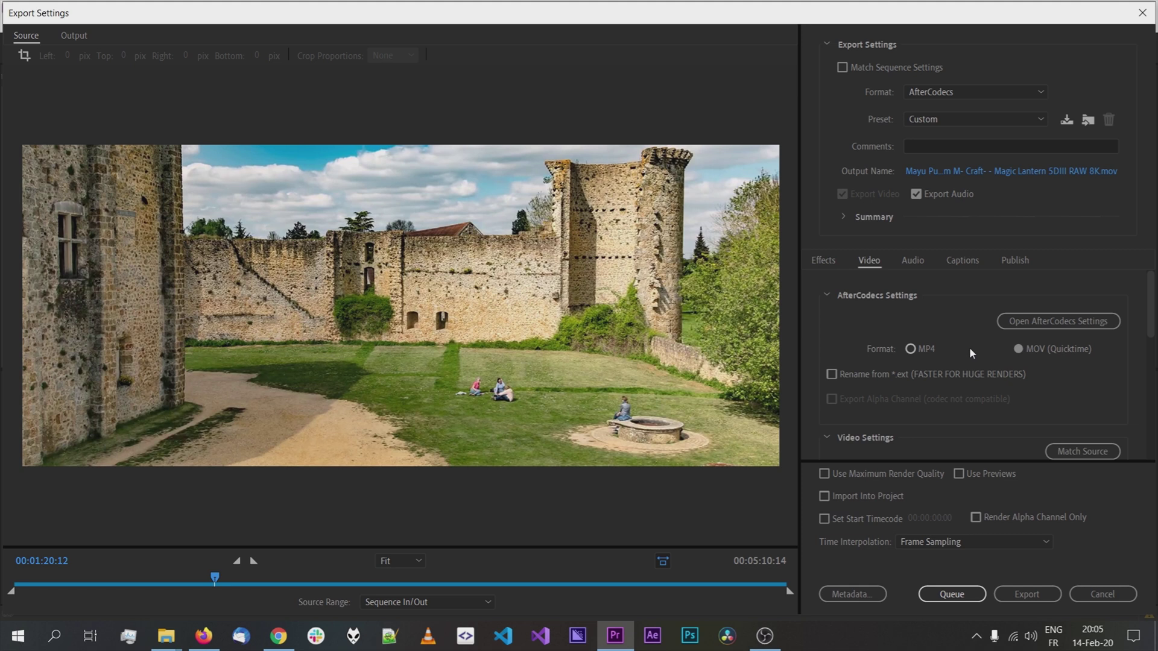
{"action": "scroll", "coordinate": [968, 346], "scroll_direction": "down", "scroll_amount": 1}
{"action": "scroll", "coordinate": [996, 380], "scroll_direction": "up", "scroll_amount": 1}
{"action": "scroll", "coordinate": [989, 395], "scroll_direction": "down", "scroll_amount": 4}
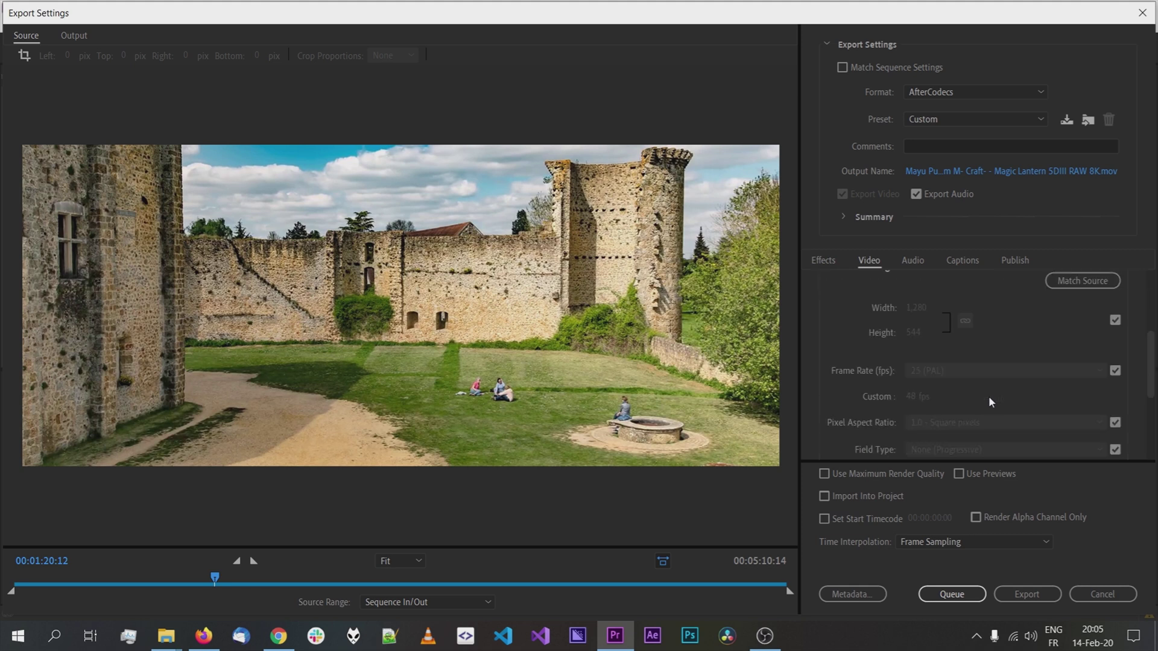
{"action": "scroll", "coordinate": [936, 407], "scroll_direction": "up", "scroll_amount": 4}
{"action": "scroll", "coordinate": [936, 408], "scroll_direction": "down", "scroll_amount": 2}
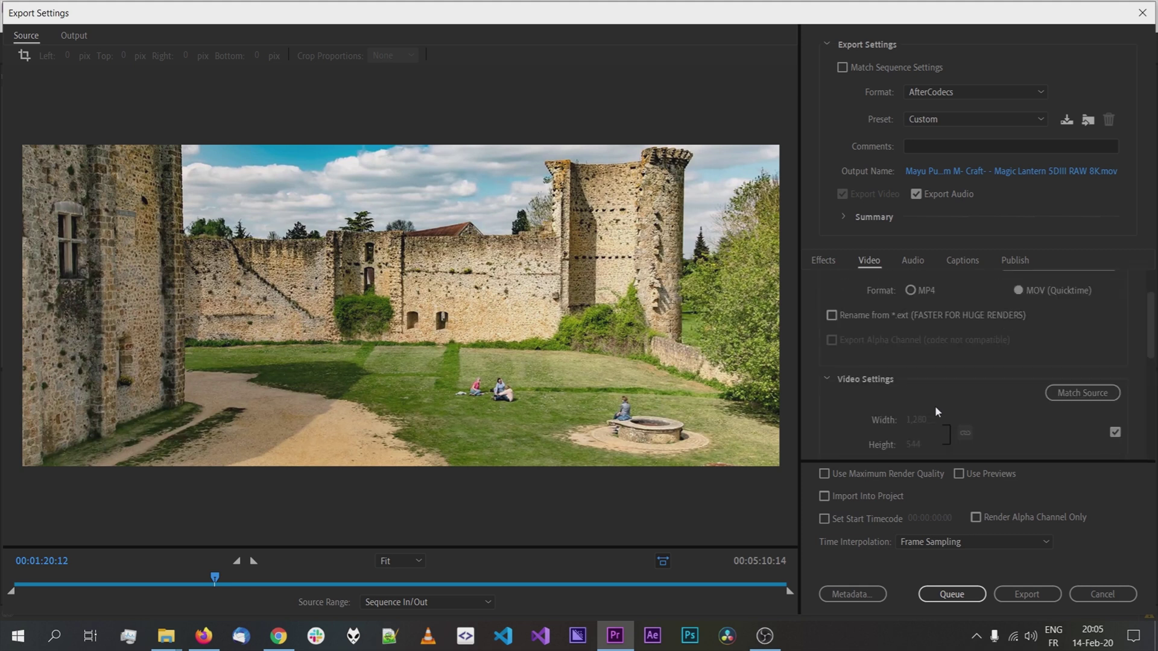
{"action": "scroll", "coordinate": [1037, 395], "scroll_direction": "down", "scroll_amount": 1}
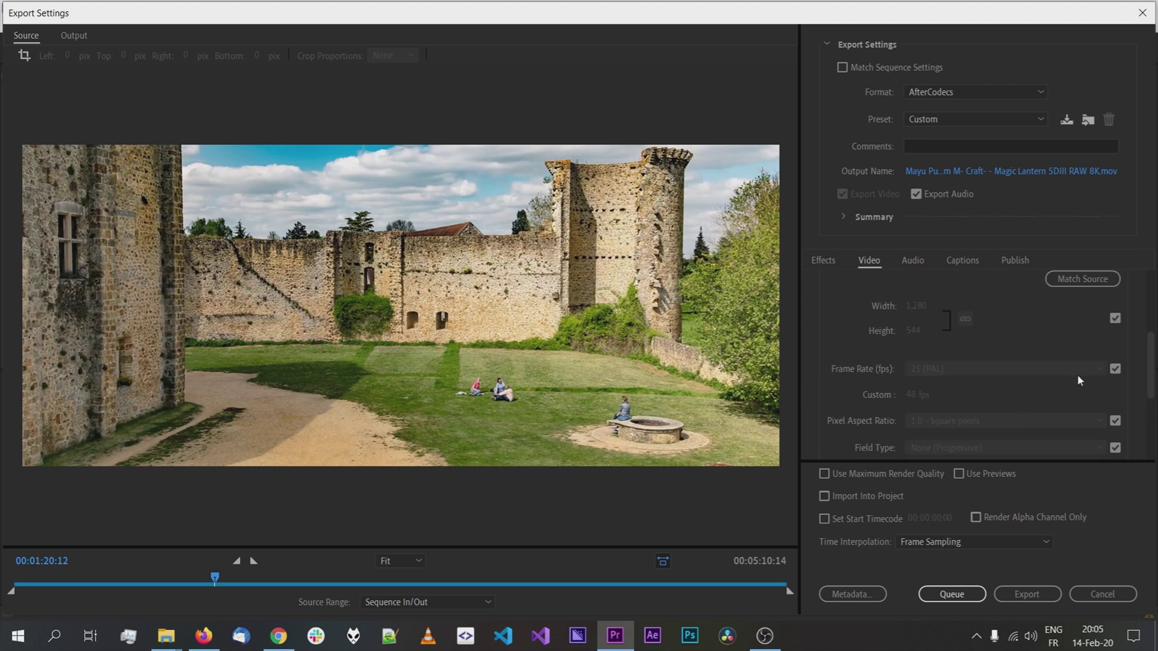
{"action": "left_click", "coordinate": [1115, 370]}
{"action": "left_click", "coordinate": [1015, 365]}
{"action": "left_click", "coordinate": [993, 385]}
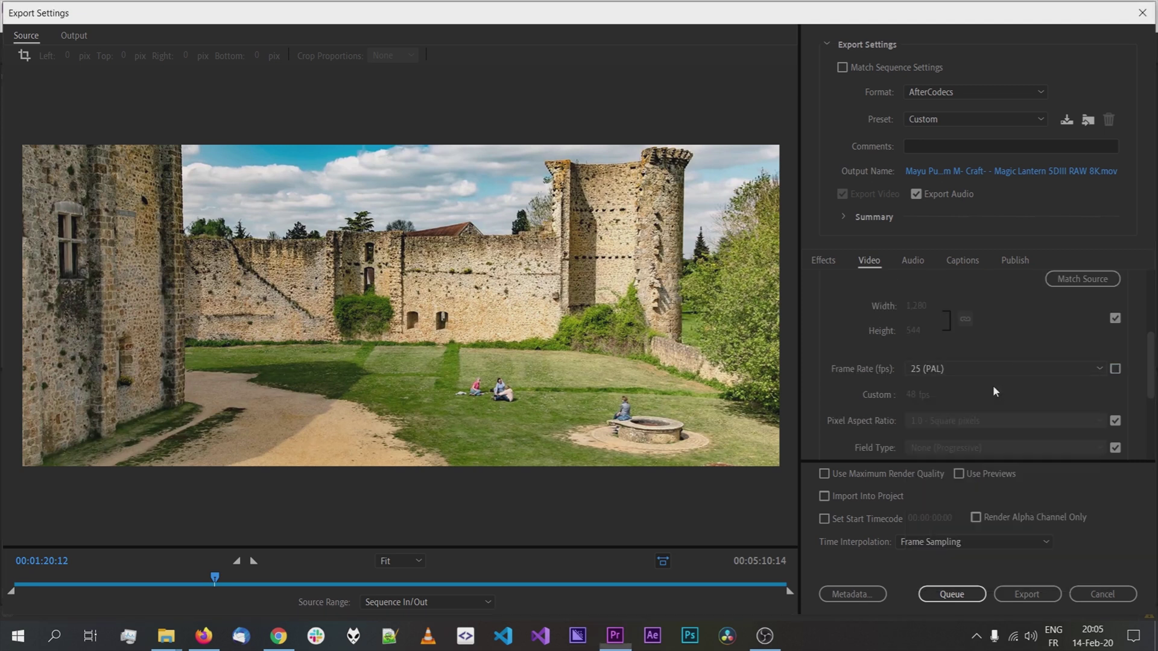
{"action": "mouse_move", "coordinate": [918, 400]}
{"action": "left_mouse_down"}
{"action": "mouse_move", "coordinate": [939, 397]}
{"action": "mouse_move", "coordinate": [912, 395]}
{"action": "left_mouse_up"}
{"action": "left_click", "coordinate": [921, 400]}
{"action": "left_click", "coordinate": [1011, 389]}
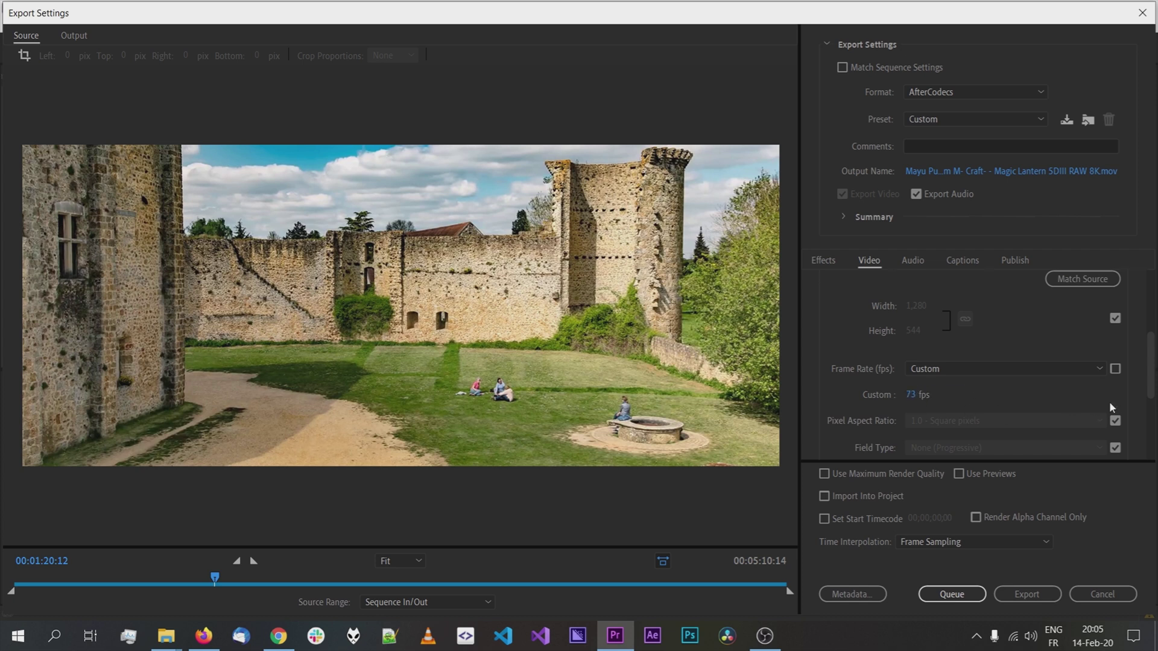
Set the export resolution to One Half 1/2 and check the resulting width and height.
{"action": "scroll", "coordinate": [1109, 400], "scroll_direction": "down", "scroll_amount": 3}
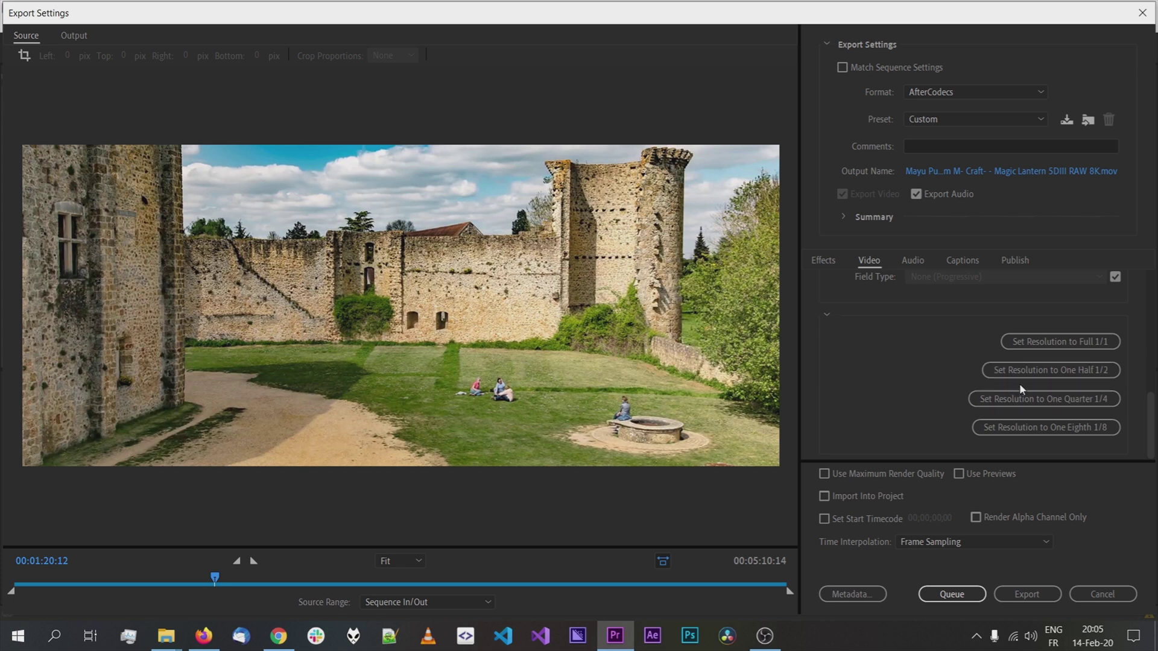
{"action": "left_click", "coordinate": [1019, 372]}
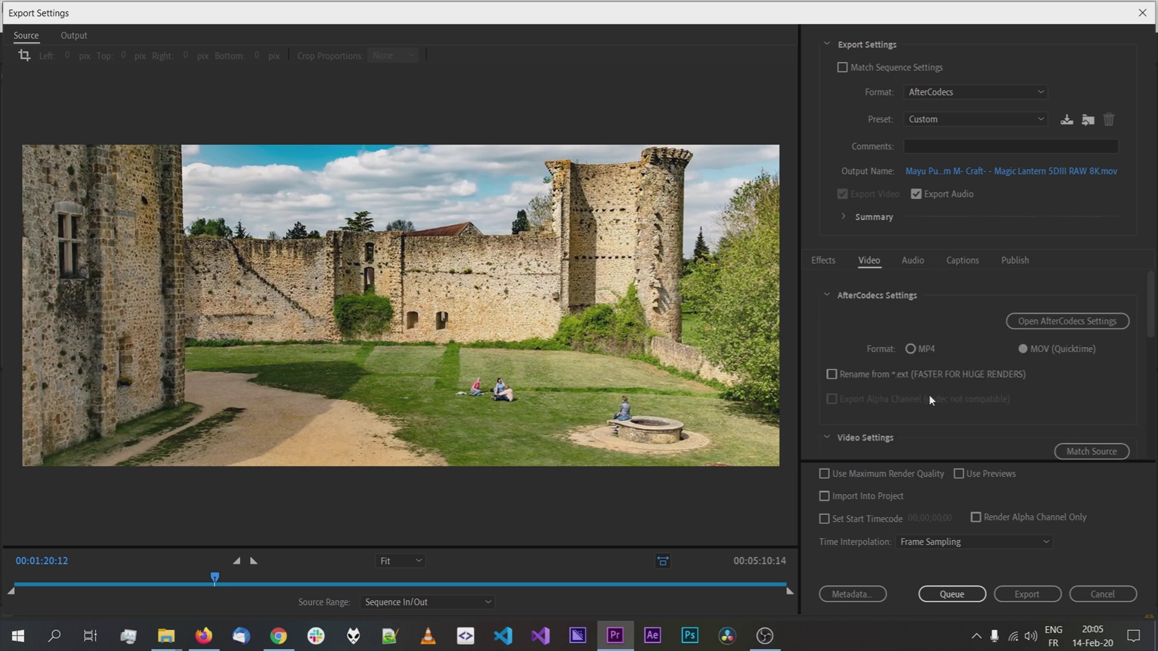
{"action": "scroll", "coordinate": [940, 393], "scroll_direction": "down", "scroll_amount": 2}
{"action": "scroll", "coordinate": [875, 410], "scroll_direction": "down", "scroll_amount": 1}
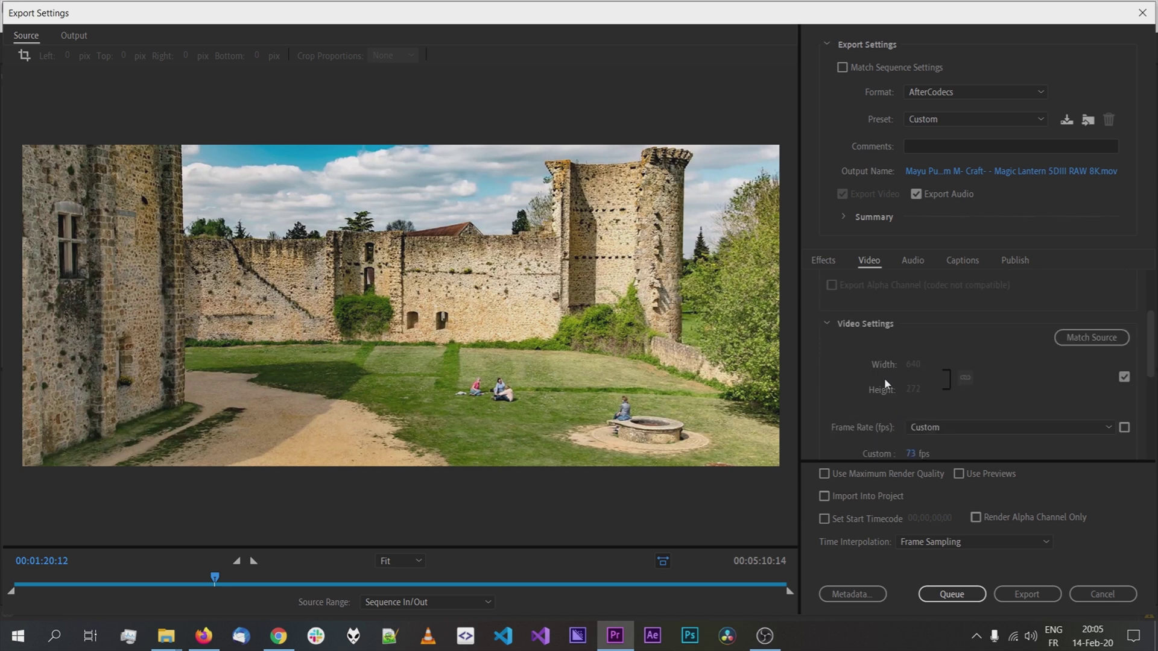
Set the audio channels layout to All : One Multi-Channel Track and review the other layout options.
{"action": "left_click", "coordinate": [907, 263]}
{"action": "left_click", "coordinate": [924, 322]}
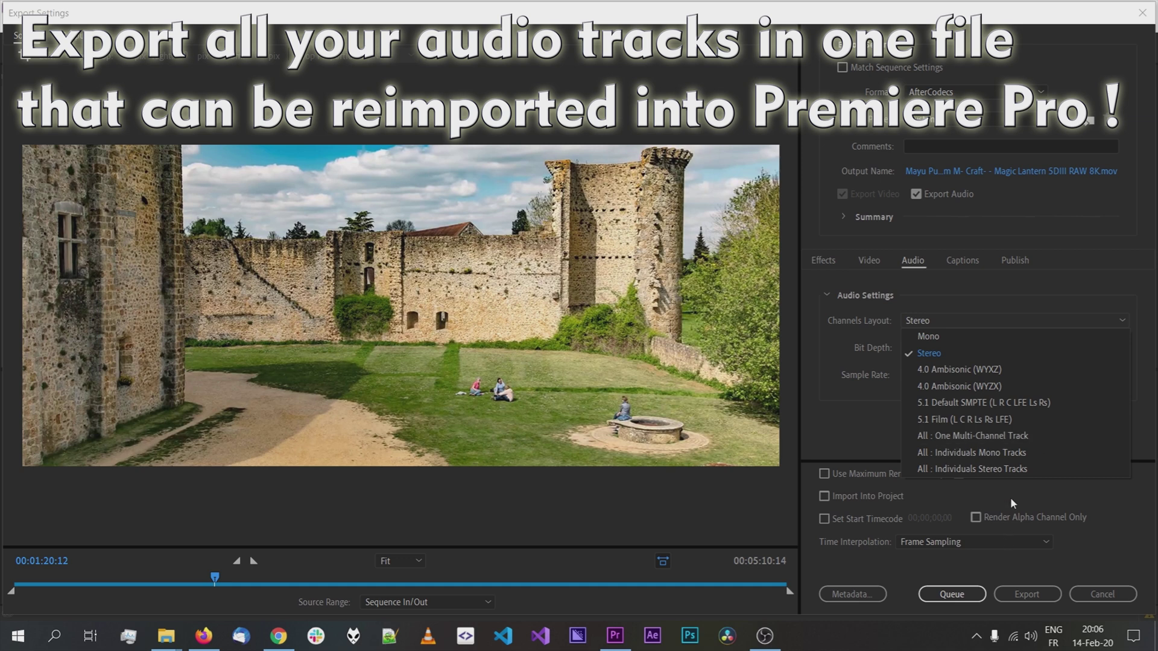
{"action": "left_click", "coordinate": [1011, 438]}
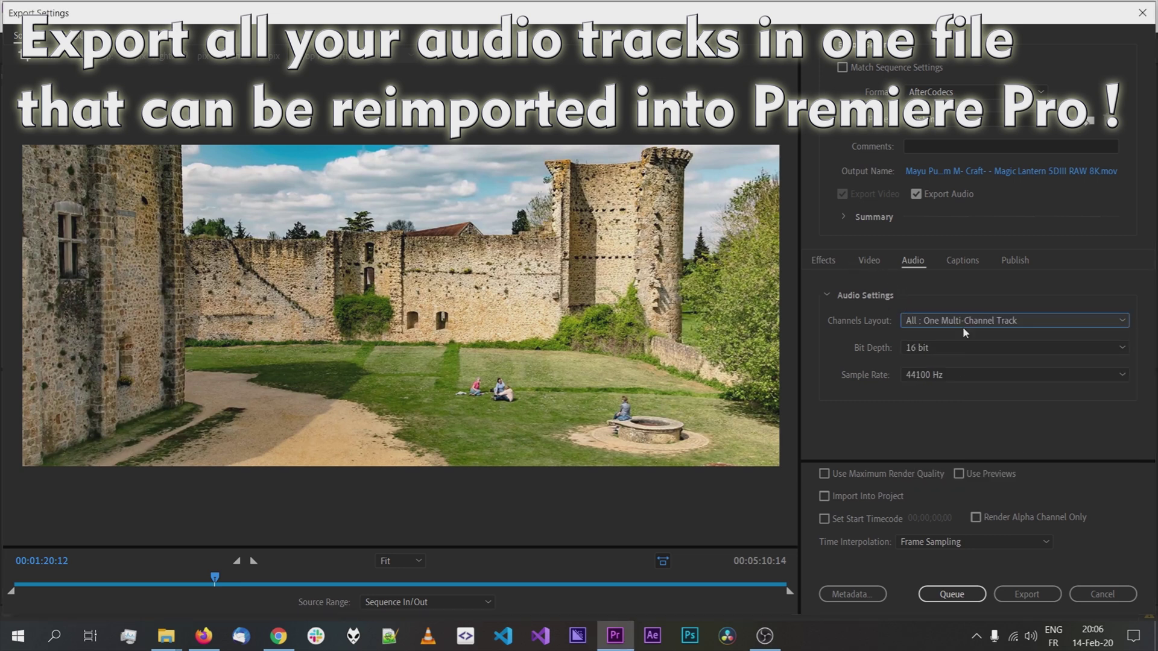
{"action": "left_click", "coordinate": [1017, 320]}
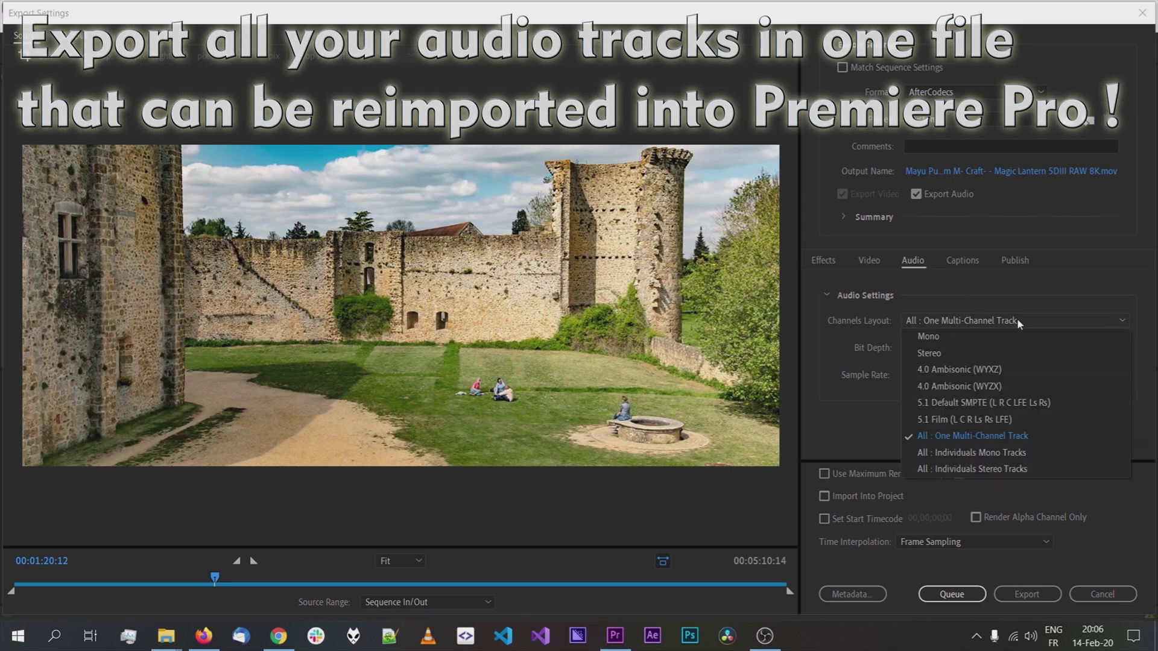
{"action": "left_click", "coordinate": [867, 298]}
{"action": "left_click", "coordinate": [942, 320]}
{"action": "left_click", "coordinate": [890, 270]}
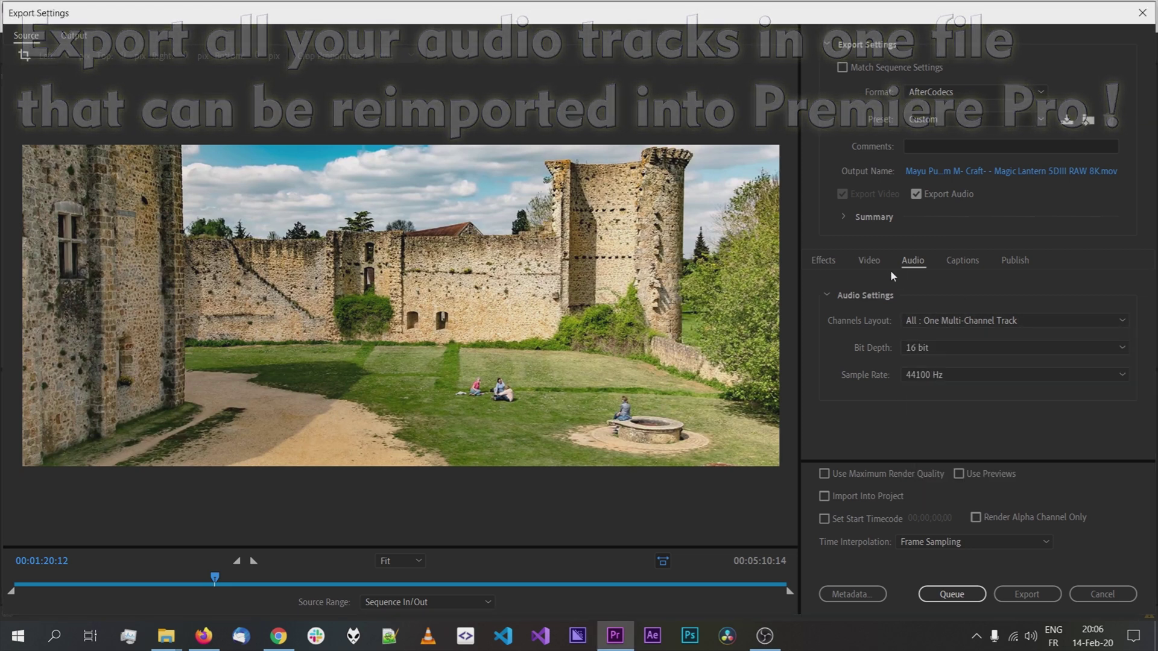
Return to the video settings and start the export directly from Premiere Pro.
{"action": "left_click", "coordinate": [880, 265]}
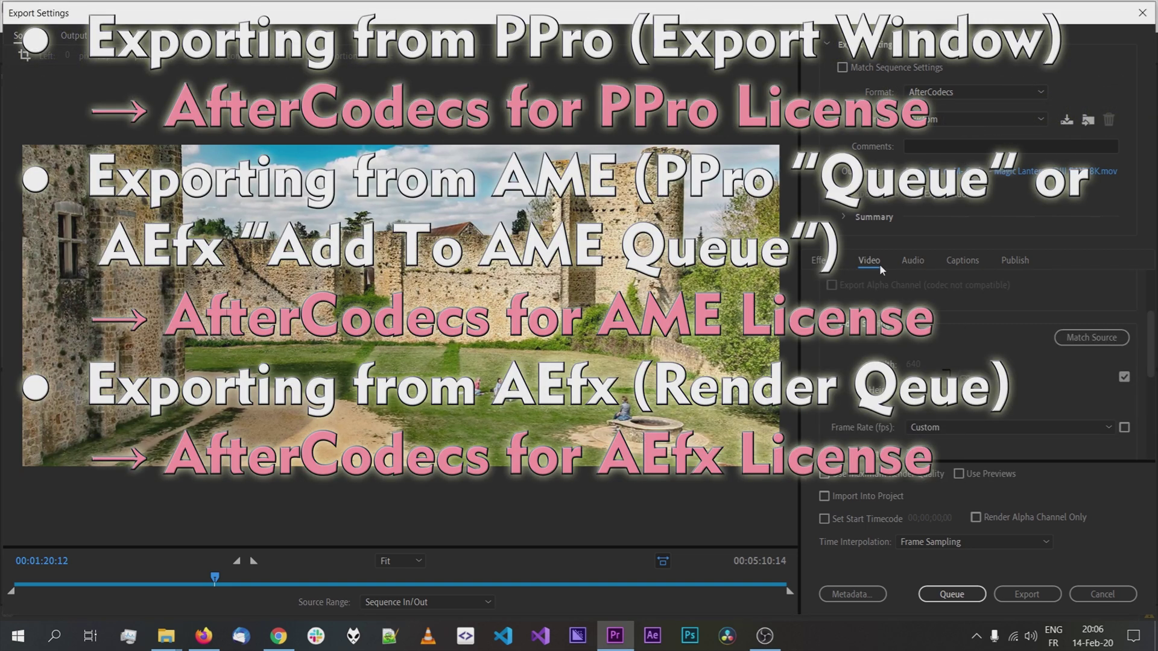
{"action": "left_click", "coordinate": [1018, 597]}
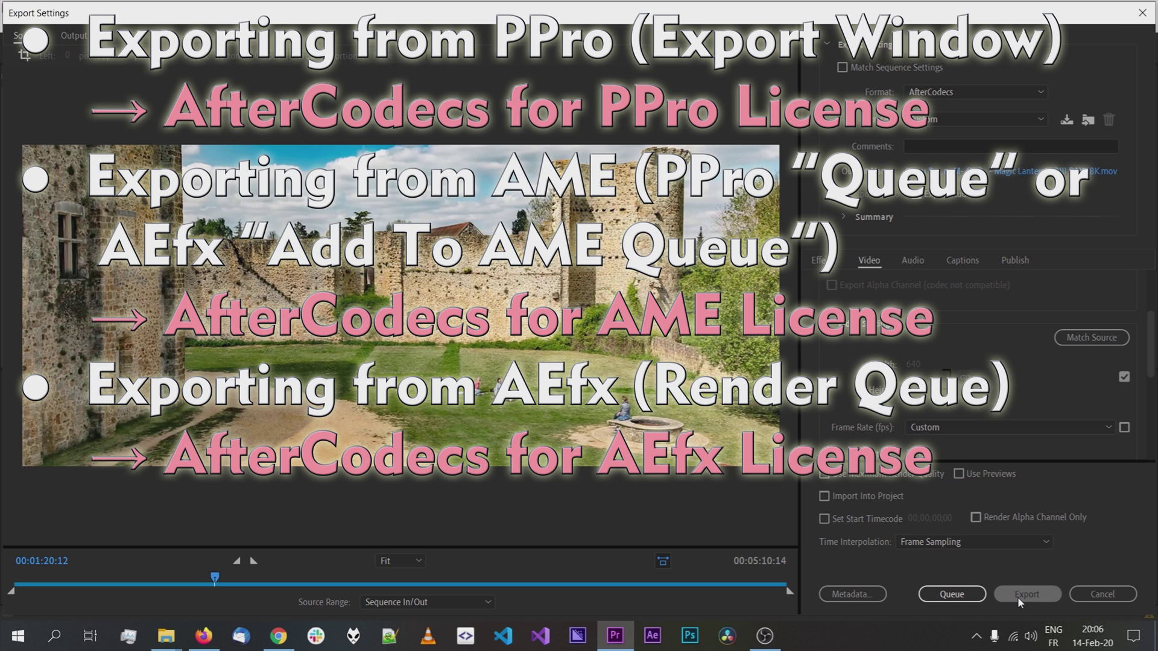